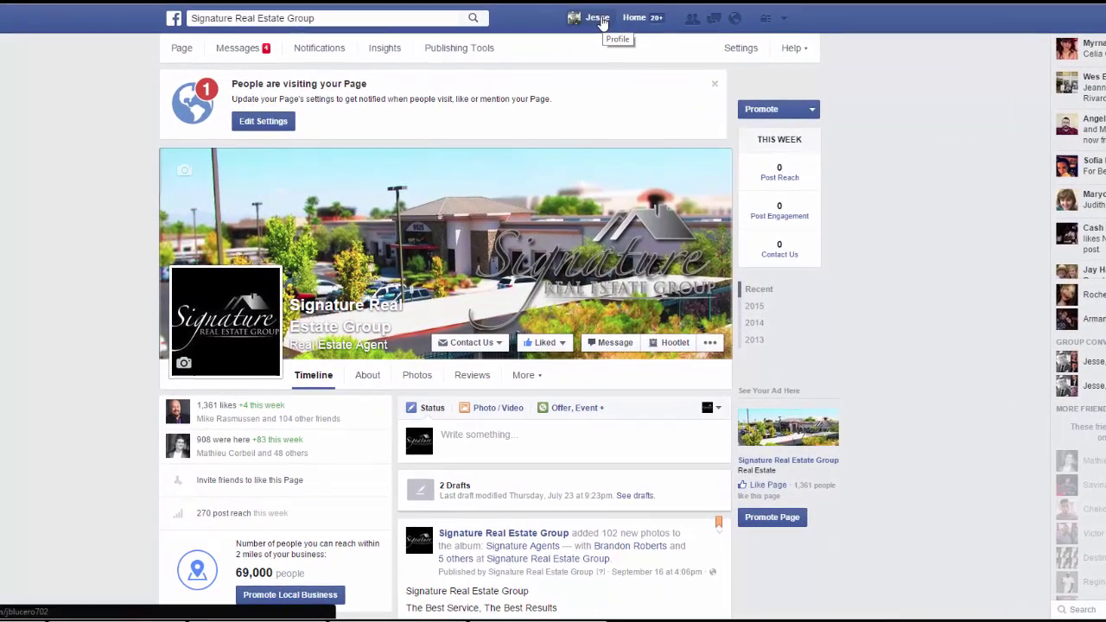
Switch from the Signature Real Estate Group page to your personal profile timeline.
{"action": "left_click", "coordinate": [602, 21]}
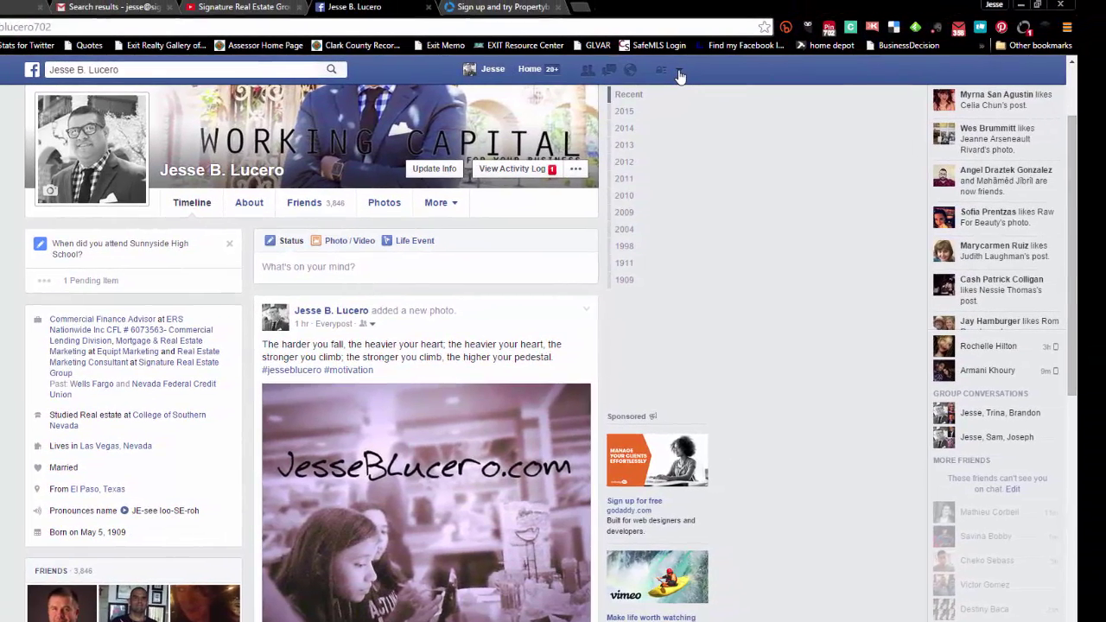
Choose Create Page from the account menu in the top bar.
{"action": "left_click", "coordinate": [676, 74]}
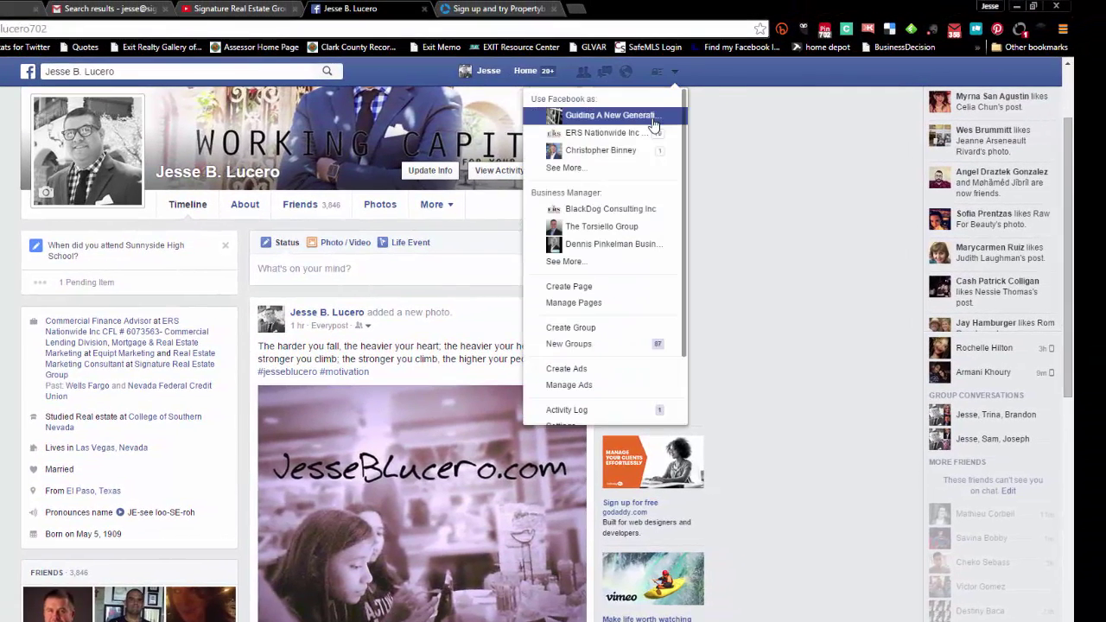
{"action": "left_click", "coordinate": [611, 293]}
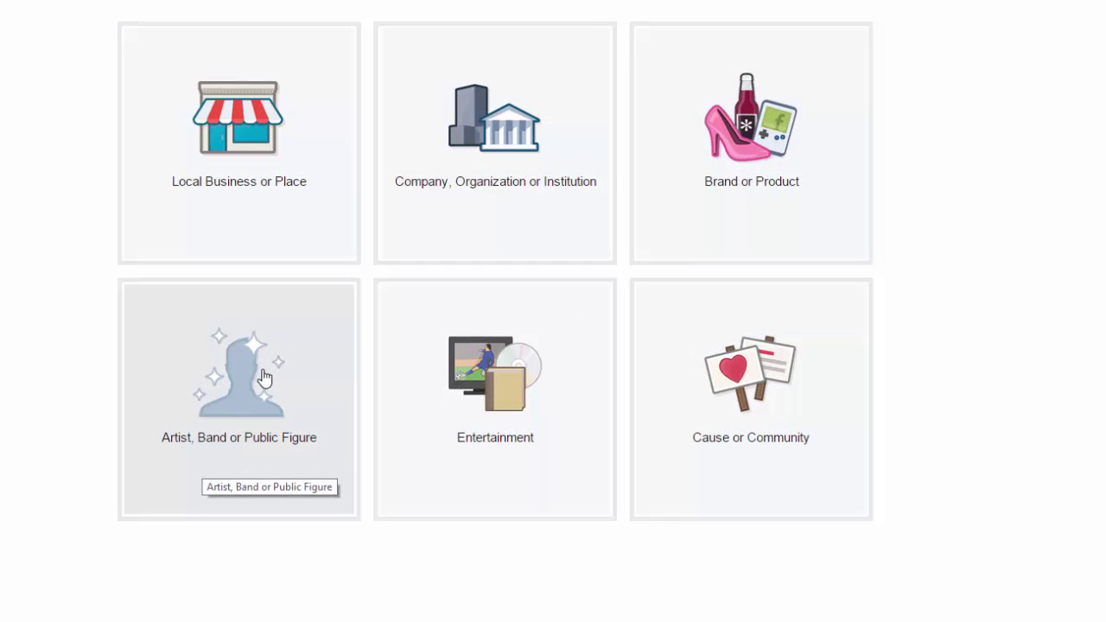
Pick the Artist, Band or Public Figure page type with the Business Person category.
{"action": "left_click", "coordinate": [265, 377]}
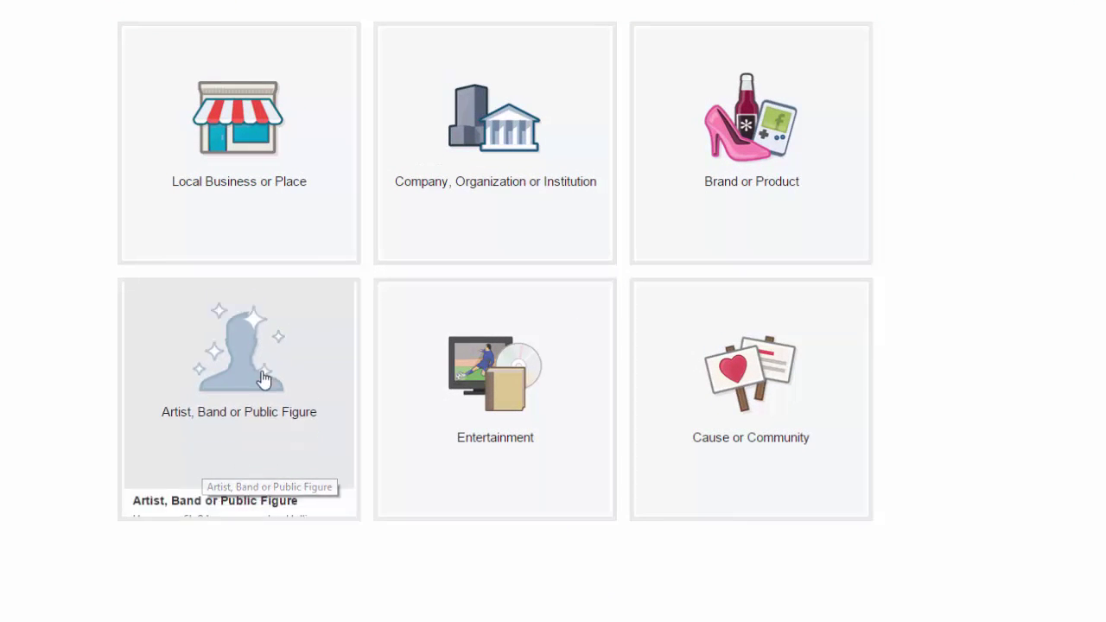
{"action": "left_click", "coordinate": [337, 353]}
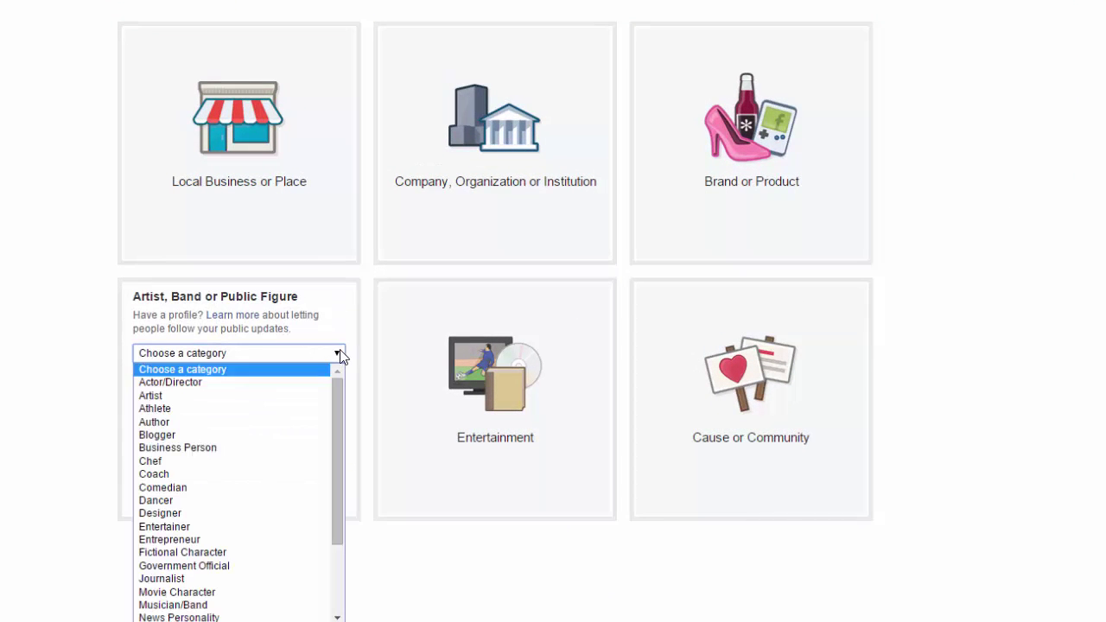
{"action": "left_click_drag", "start_coordinate": [337, 405], "coordinate": [316, 430]}
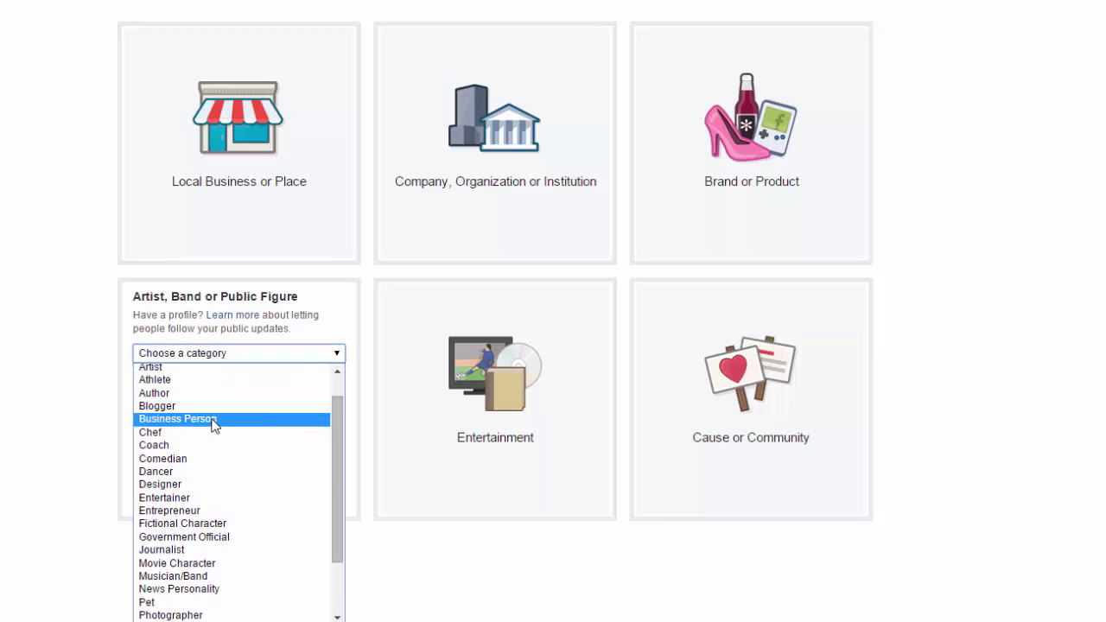
{"action": "left_click", "coordinate": [213, 421]}
Name the page with the agent's name plus ' - Real Estate Agent' and create it.
{"action": "left_click", "coordinate": [239, 377]}
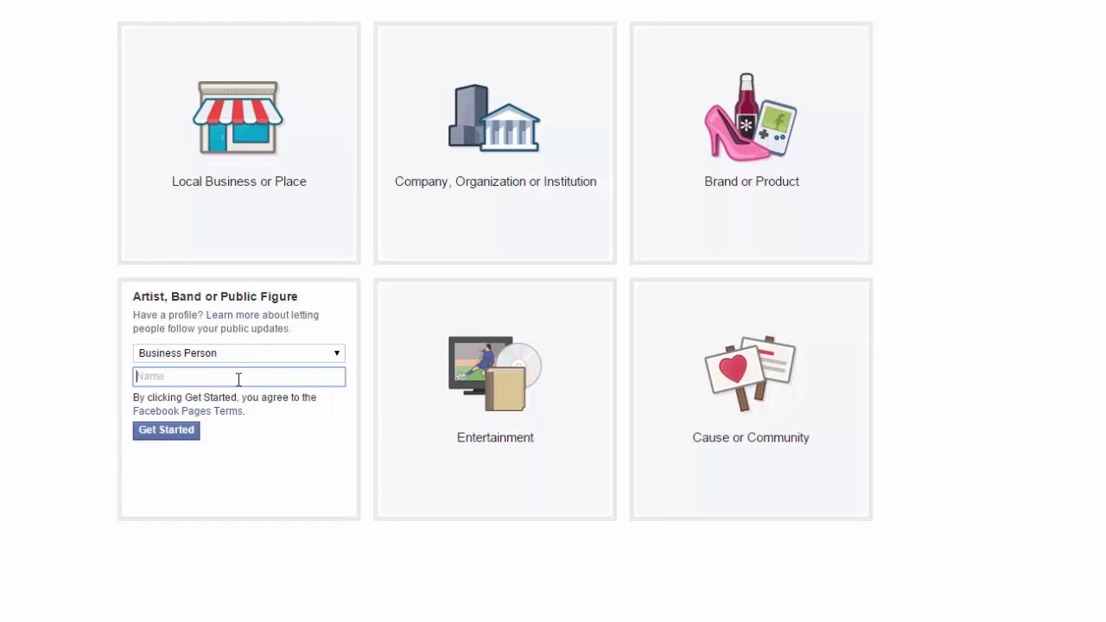
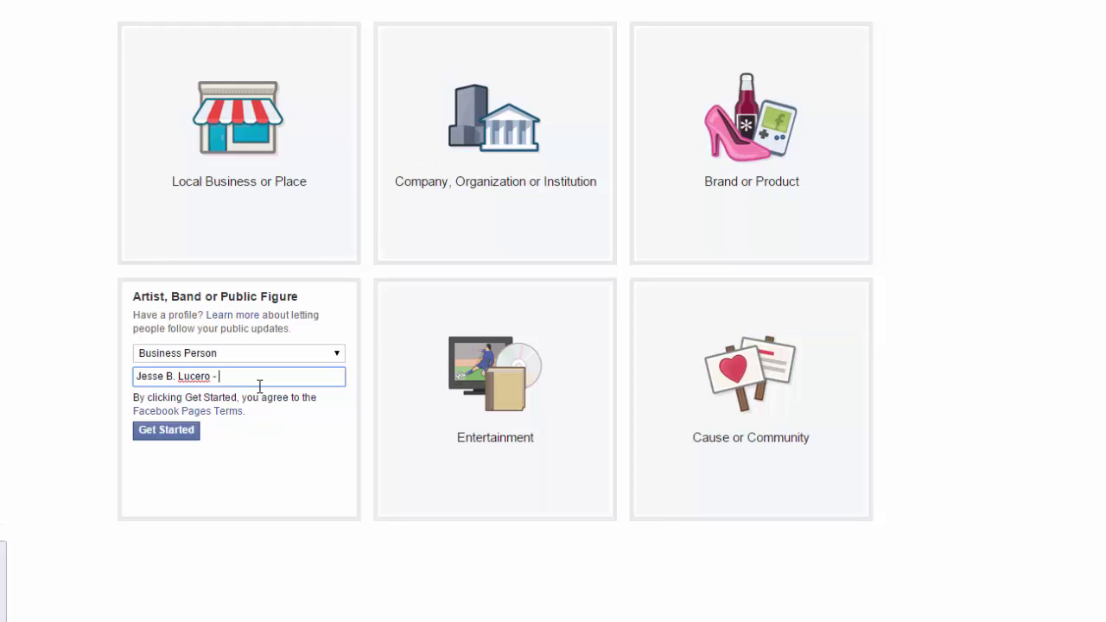
{"action": "left_click", "coordinate": [40, 563]}
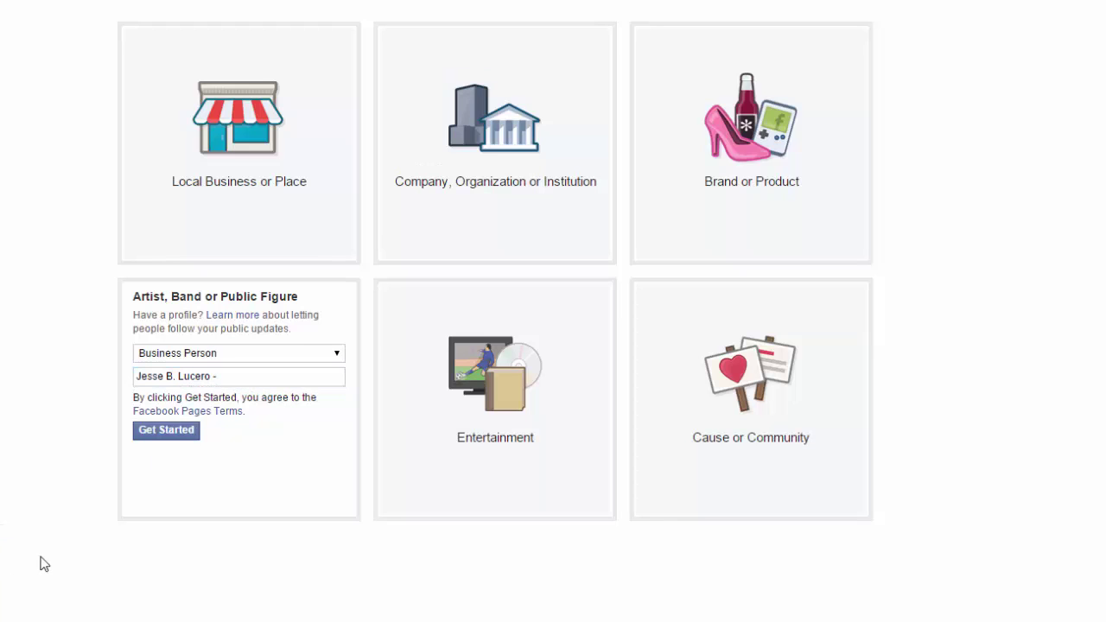
{"action": "left_click", "coordinate": [251, 378]}
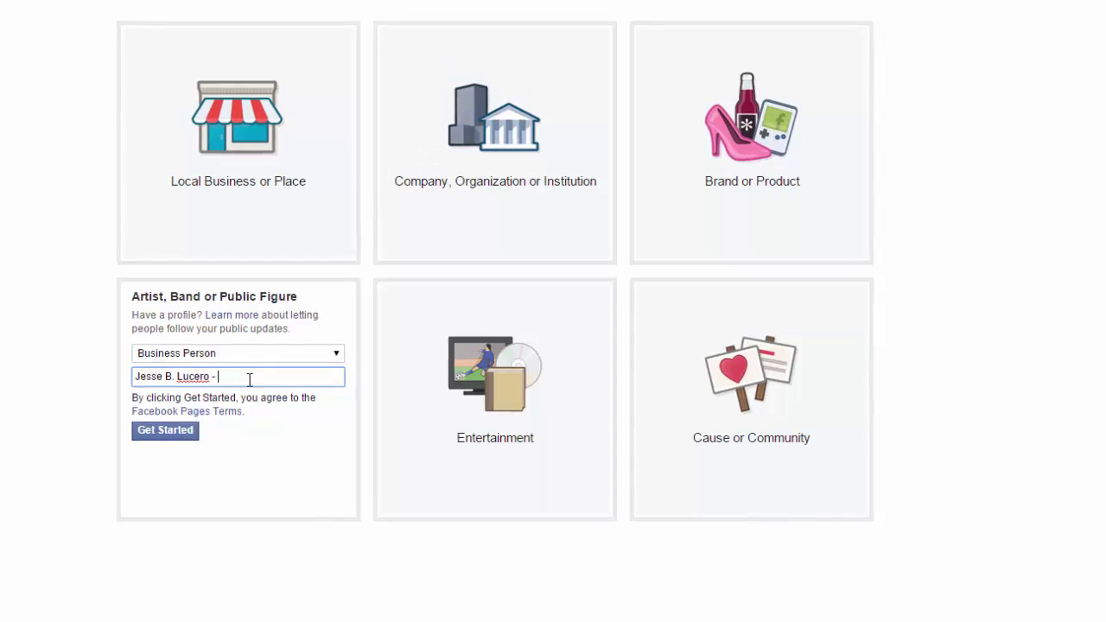
{"action": "type", "text": "Realtor"}
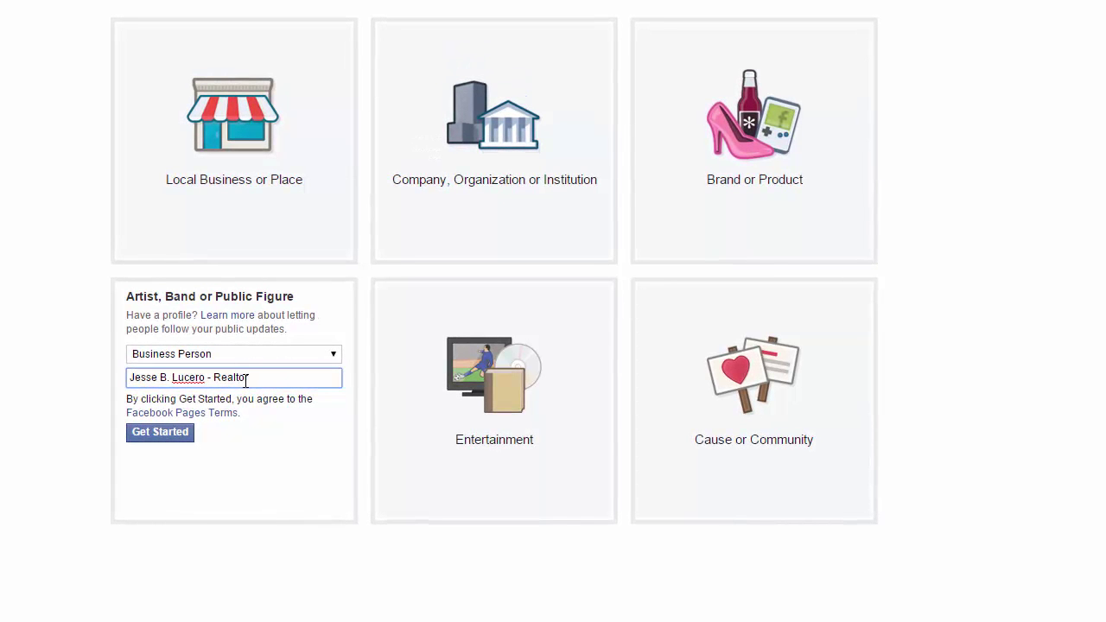
{"action": "key", "text": "BackSpace"}
{"action": "key", "text": "BackSpace"}
{"action": "key", "text": "BackSpace"}
{"action": "key", "text": "BackSpace"}
{"action": "key", "text": "BackSpace"}
{"action": "key", "text": "BackSpace"}
{"action": "type", "text": "Real Estate Agent"}
{"action": "left_click", "coordinate": [169, 436]}
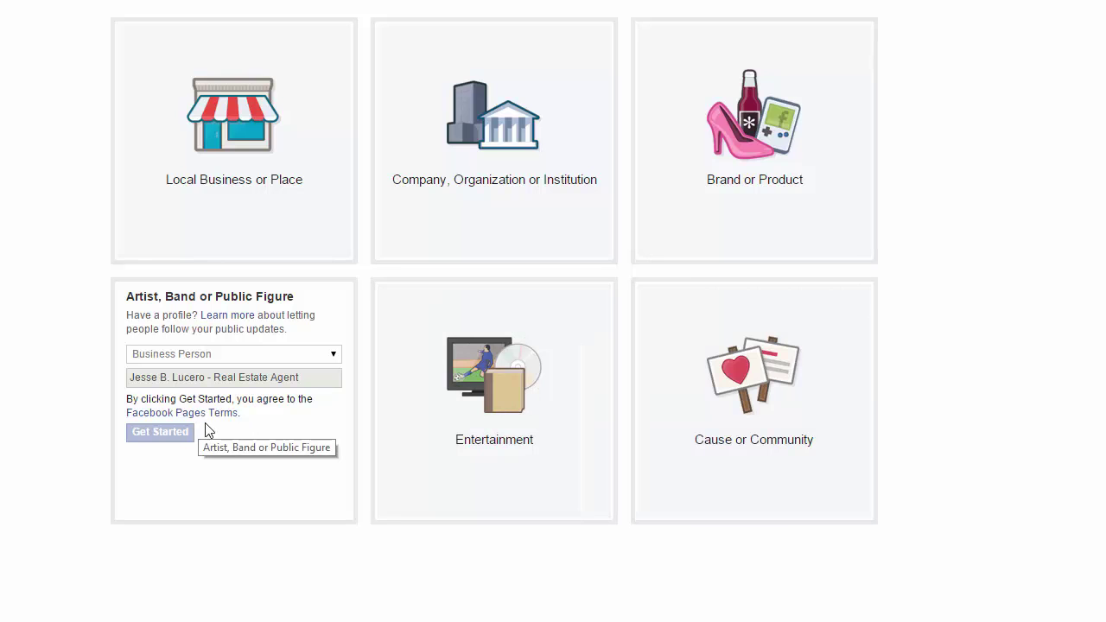
{"action": "left_click", "coordinate": [165, 434]}
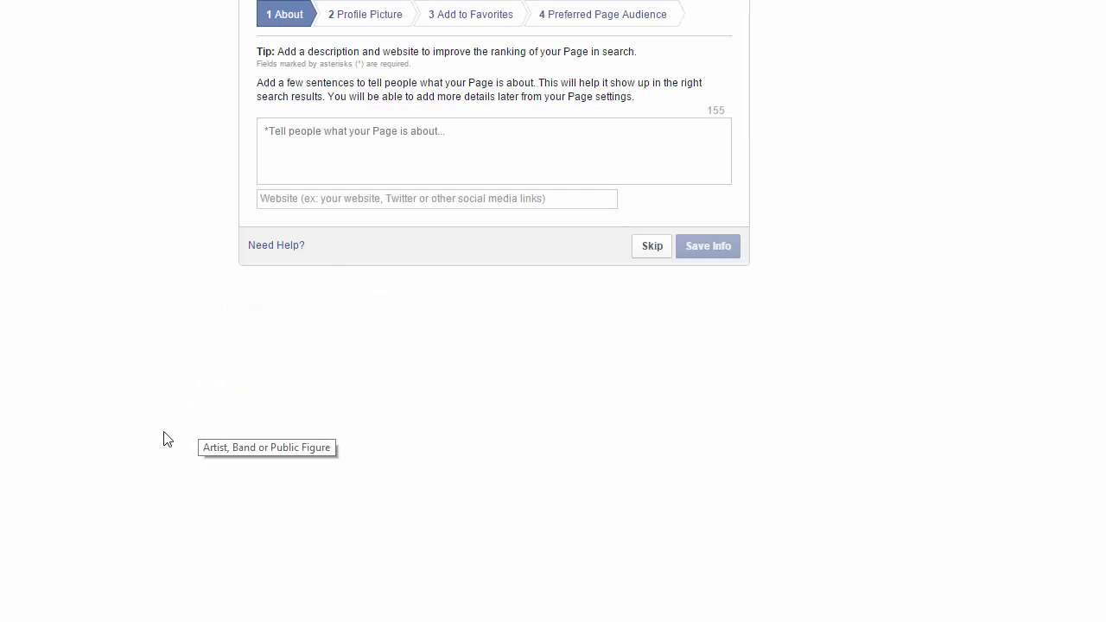
{"action": "left_click", "coordinate": [376, 144]}
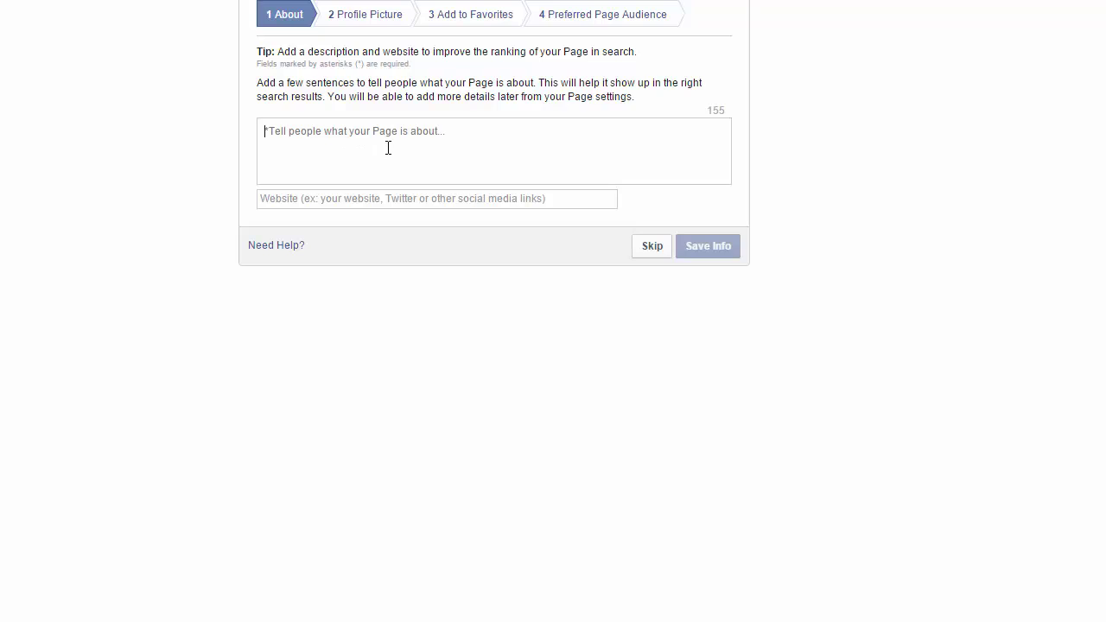
{"action": "type", "text": "Under co"}
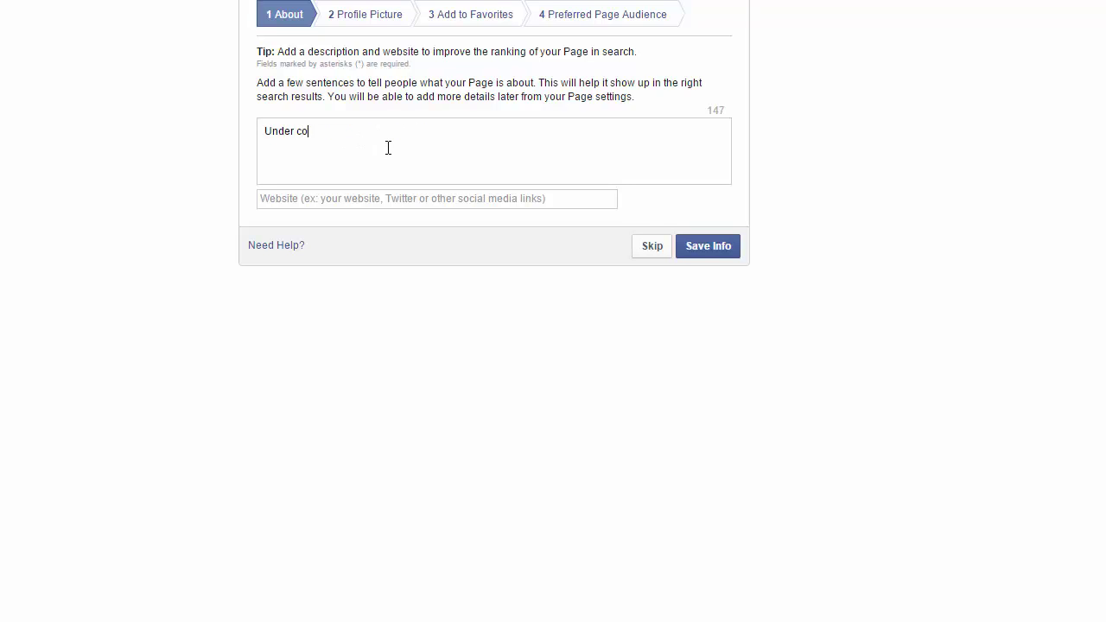
{"action": "type", "text": "m"}
{"action": "key", "text": "BackSpace"}
{"action": "type", "text": "nstu"}
{"action": "key", "text": "BackSpace"}
{"action": "type", "text": "ruction"}
{"action": "key", "text": "Tab"}
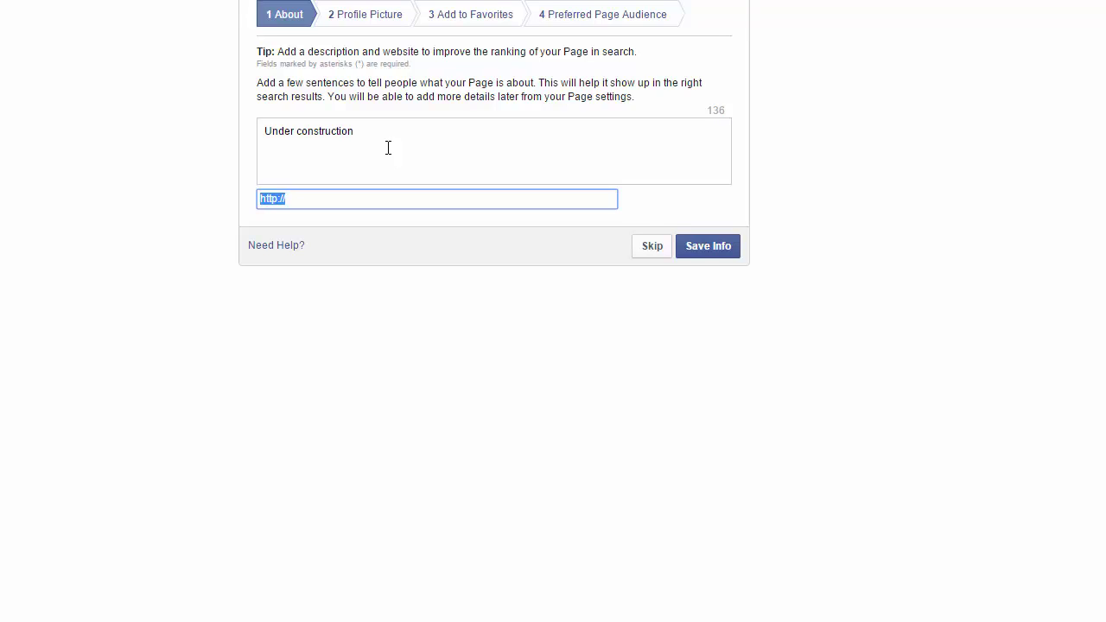
{"action": "type", "text": "http://www.signatureny.com"}
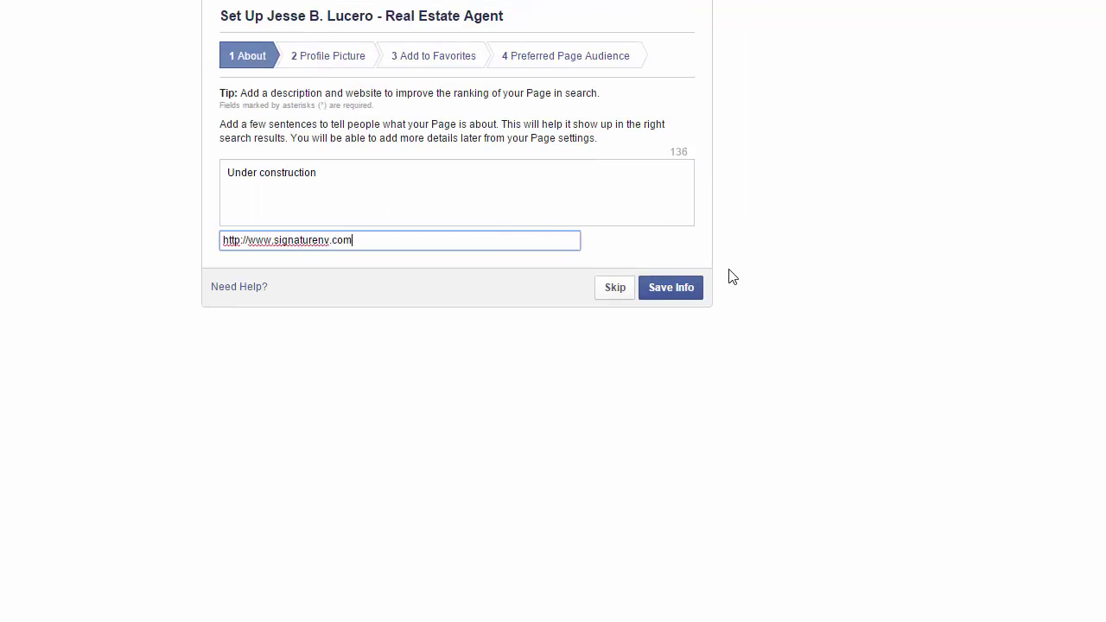
Save the About info, skip the profile picture, add the page to favorites, and continue.
{"action": "left_click", "coordinate": [660, 293]}
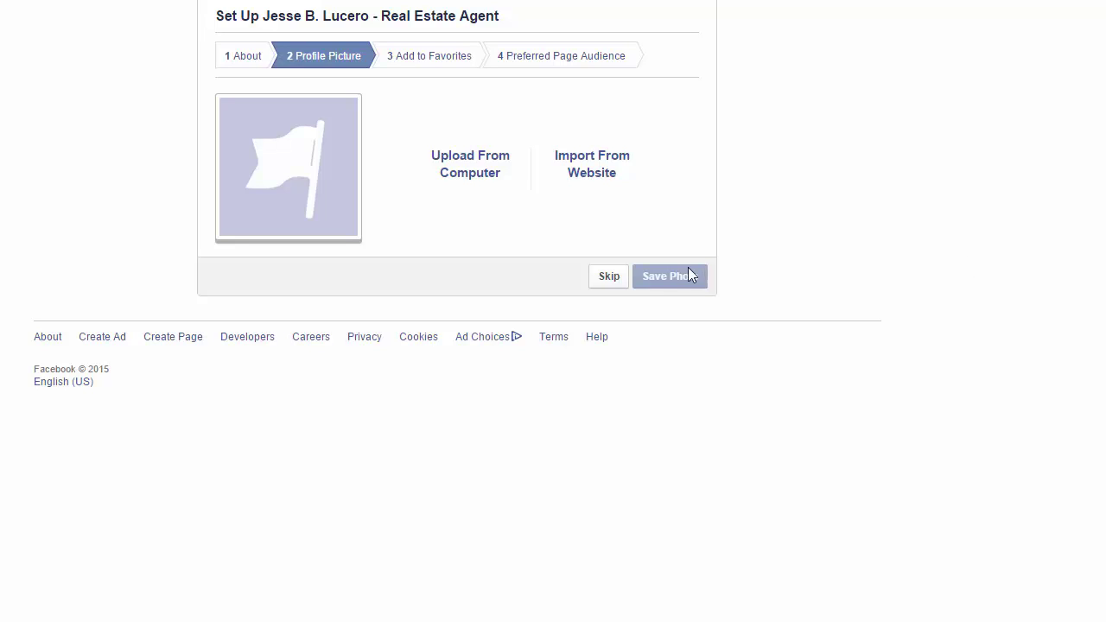
{"action": "left_click", "coordinate": [609, 281]}
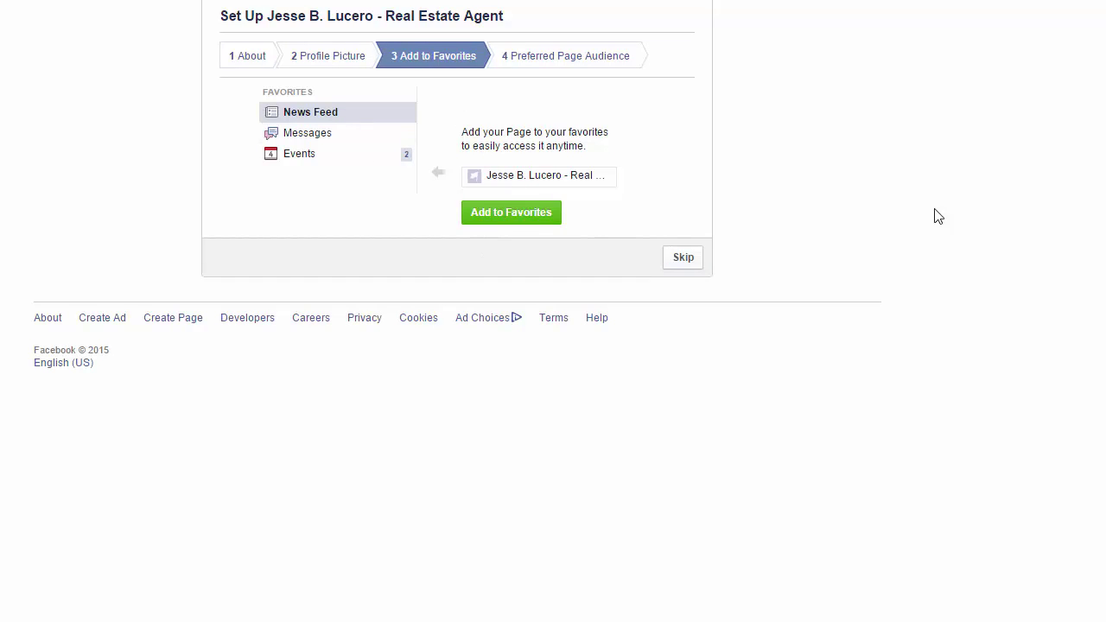
{"action": "left_click", "coordinate": [522, 217]}
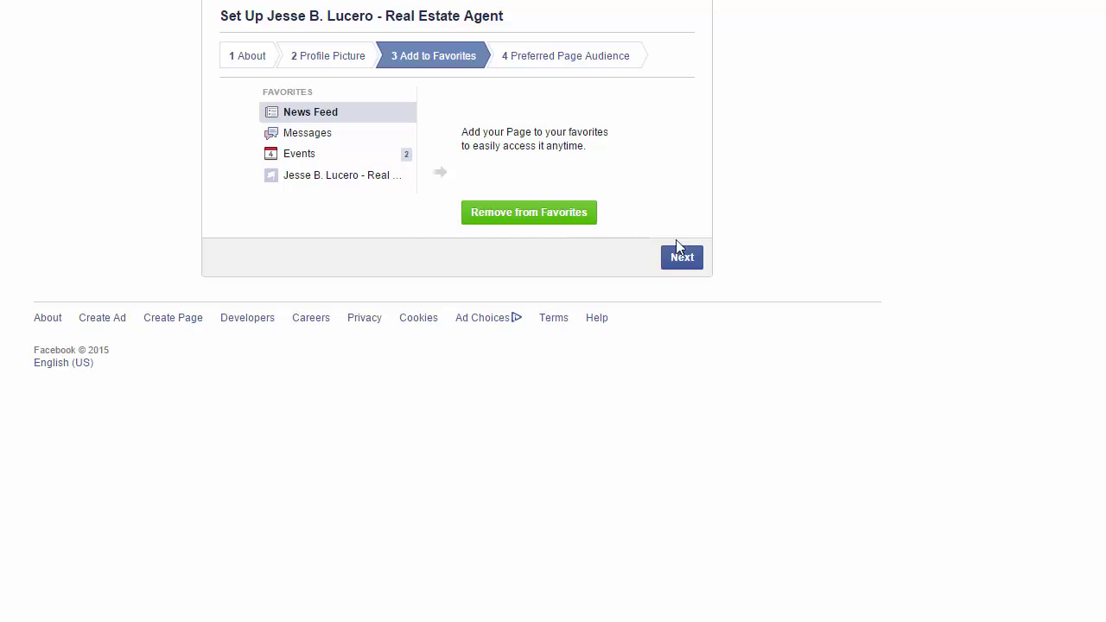
{"action": "left_click", "coordinate": [685, 262]}
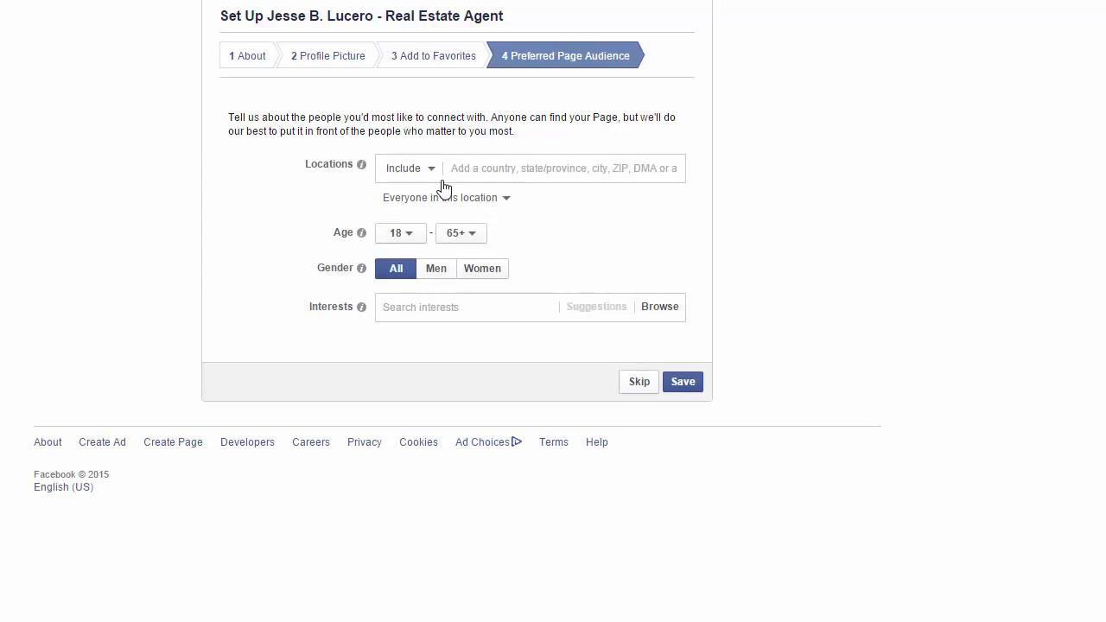
Add Las Vegas, Nevada at a 50-mile radius and start searching for Kingman.
{"action": "left_click", "coordinate": [473, 175]}
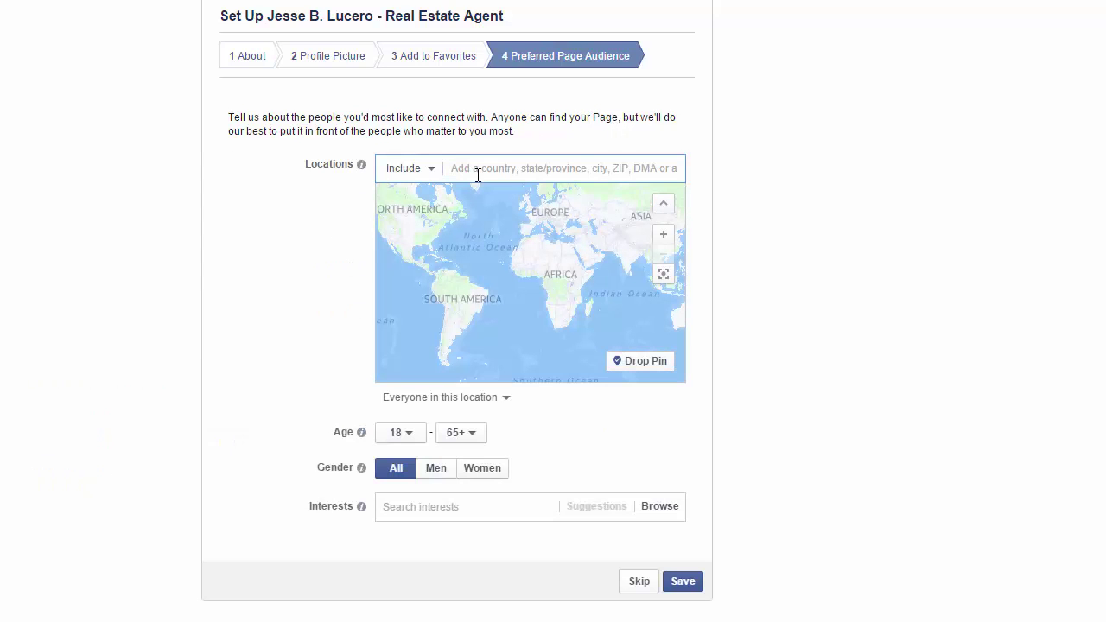
{"action": "type", "text": "Las vegas"}
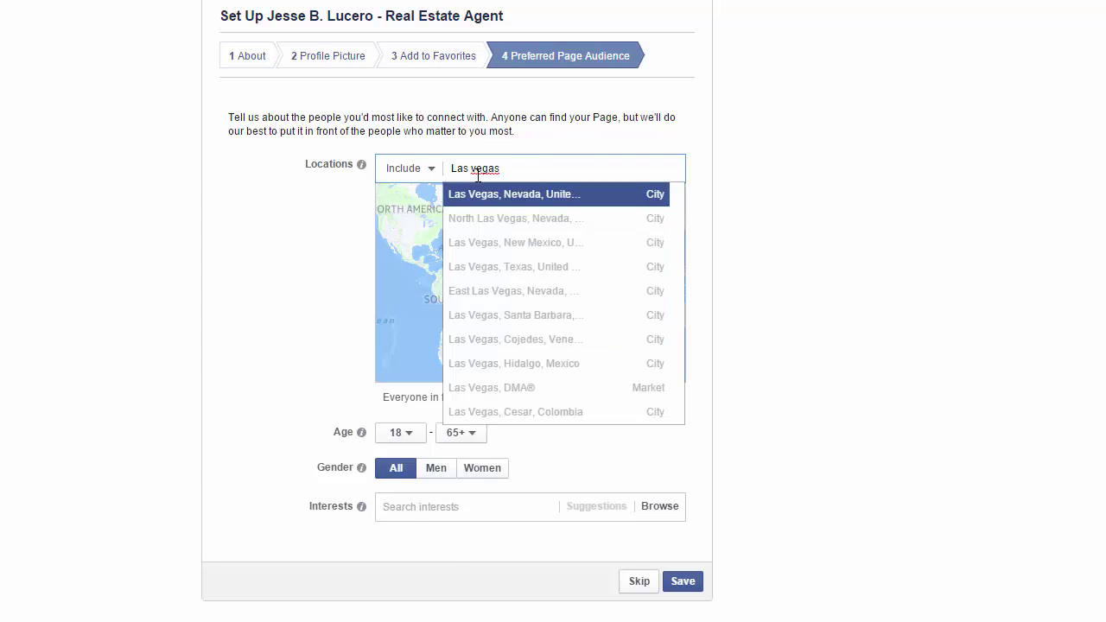
{"action": "key", "text": "Return"}
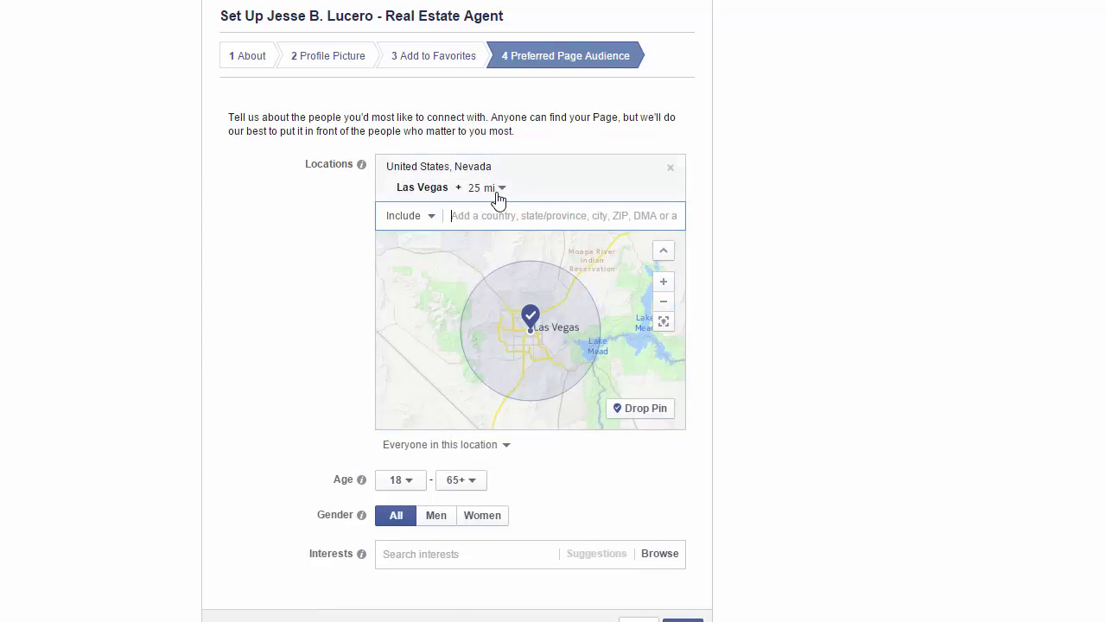
{"action": "left_click", "coordinate": [501, 188]}
{"action": "left_click", "coordinate": [510, 253]}
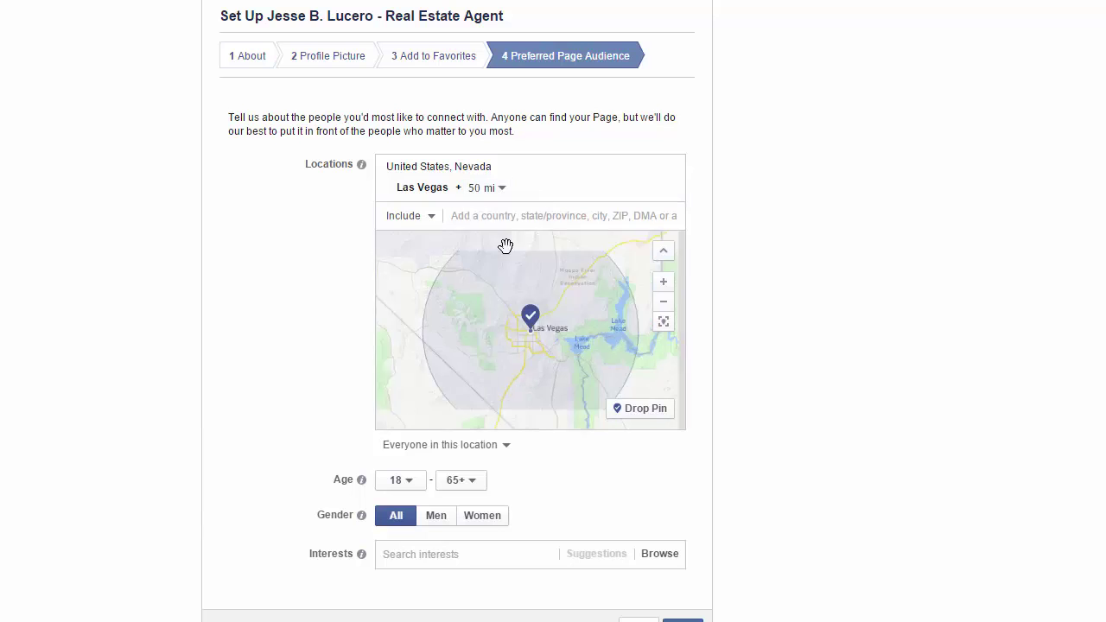
{"action": "left_click", "coordinate": [495, 215]}
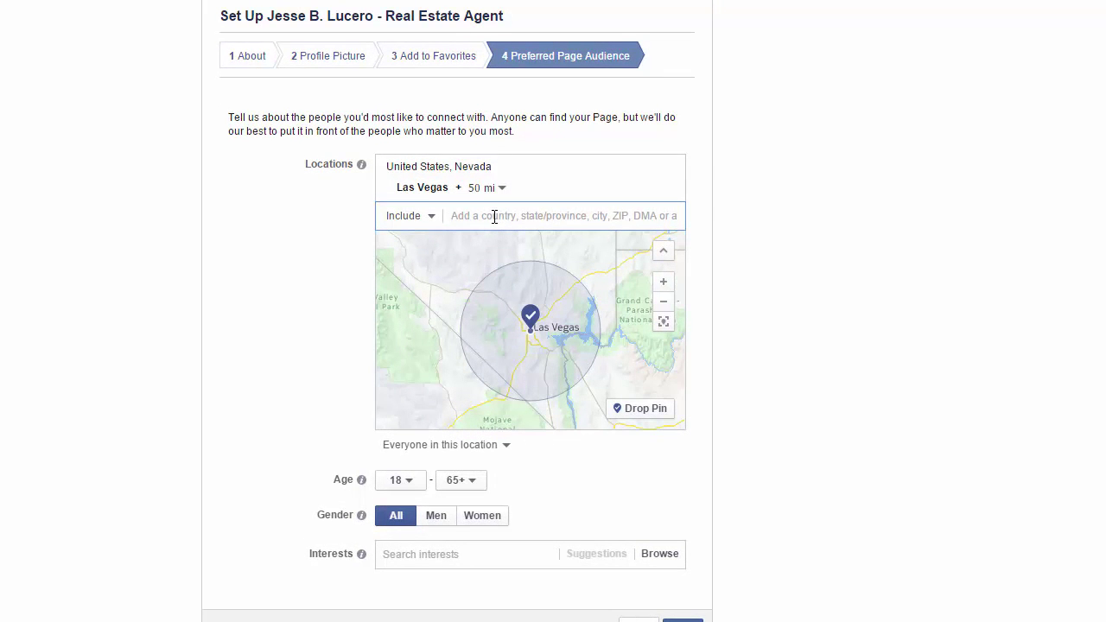
{"action": "type", "text": "kingman"}
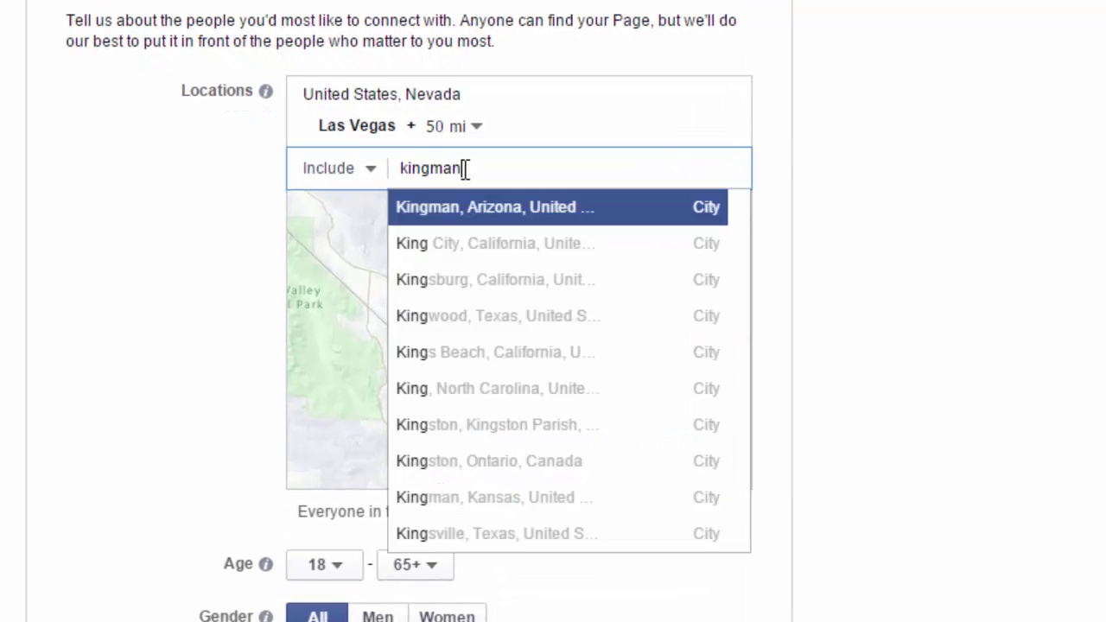
Add Kingman, Los Angeles, San Bernardino, Blythe and Victorville as audience locations.
{"action": "key", "text": "Return"}
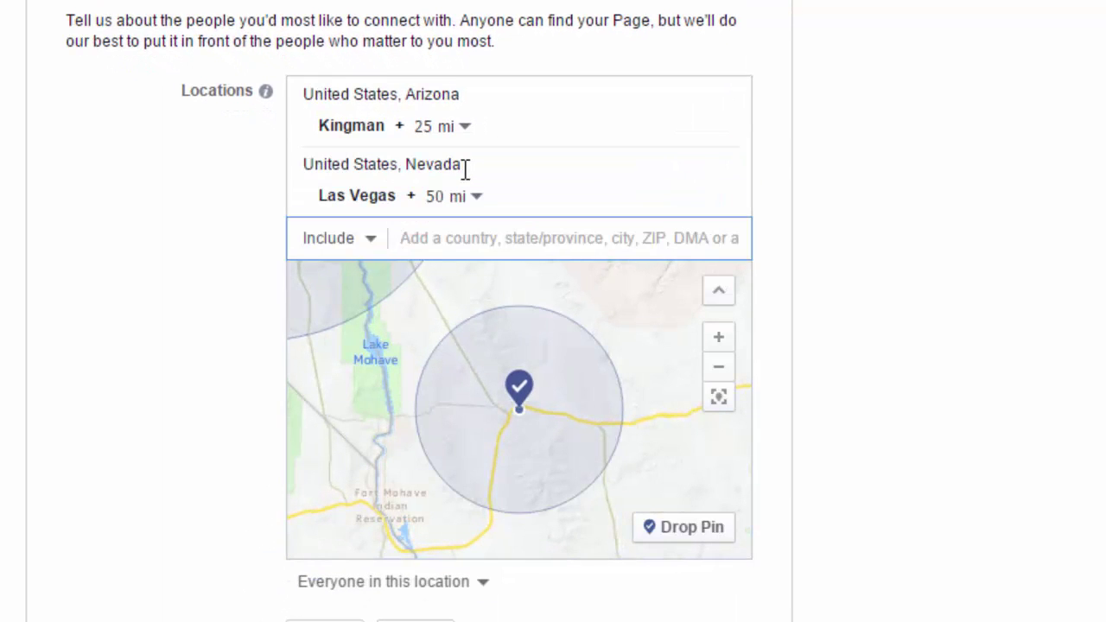
{"action": "type", "text": "lo"}
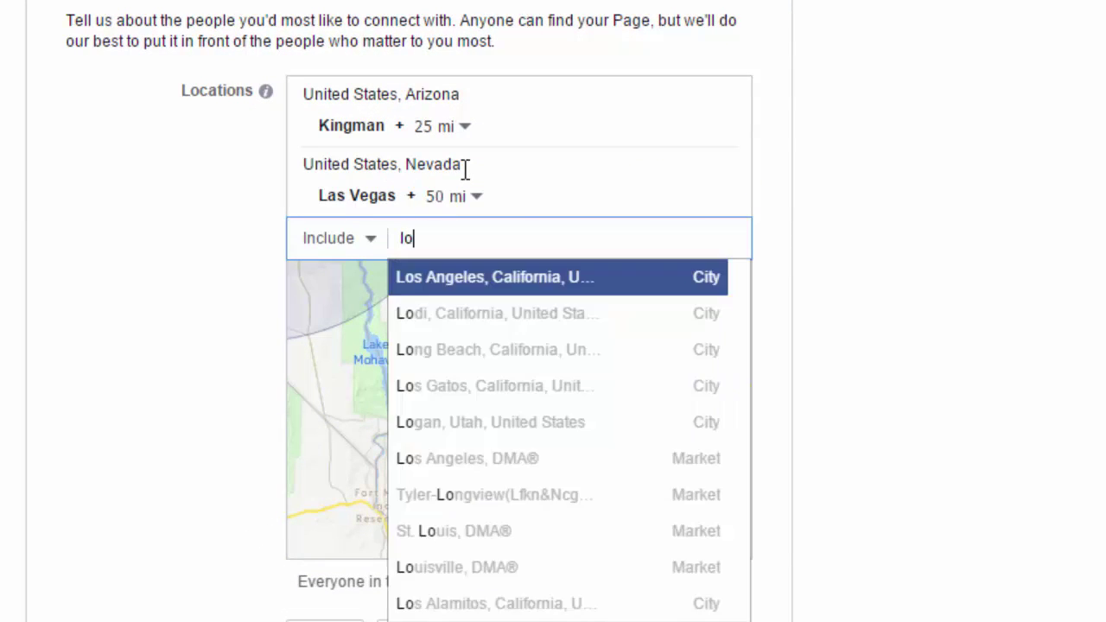
{"action": "type", "text": "s an"}
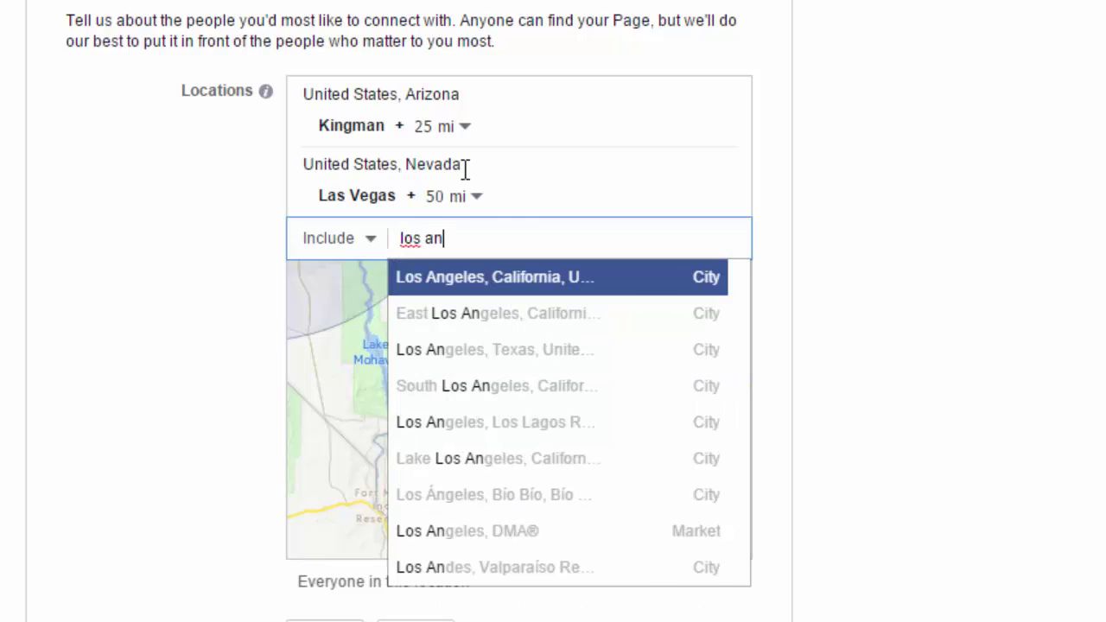
{"action": "key", "text": "Return"}
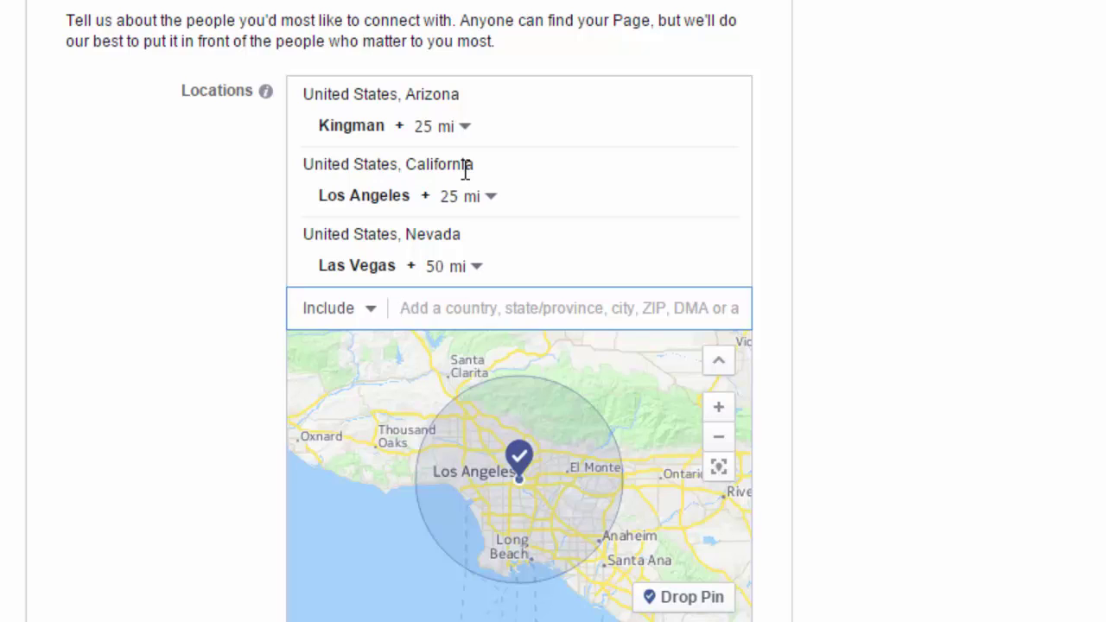
{"action": "type", "text": "san bern"}
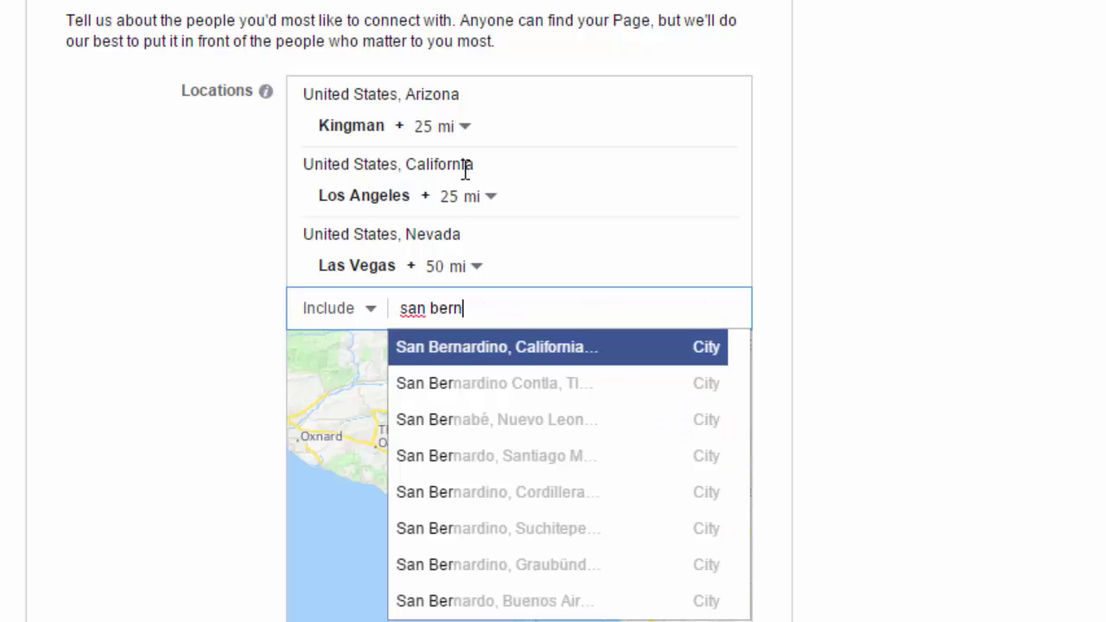
{"action": "key", "text": "Return"}
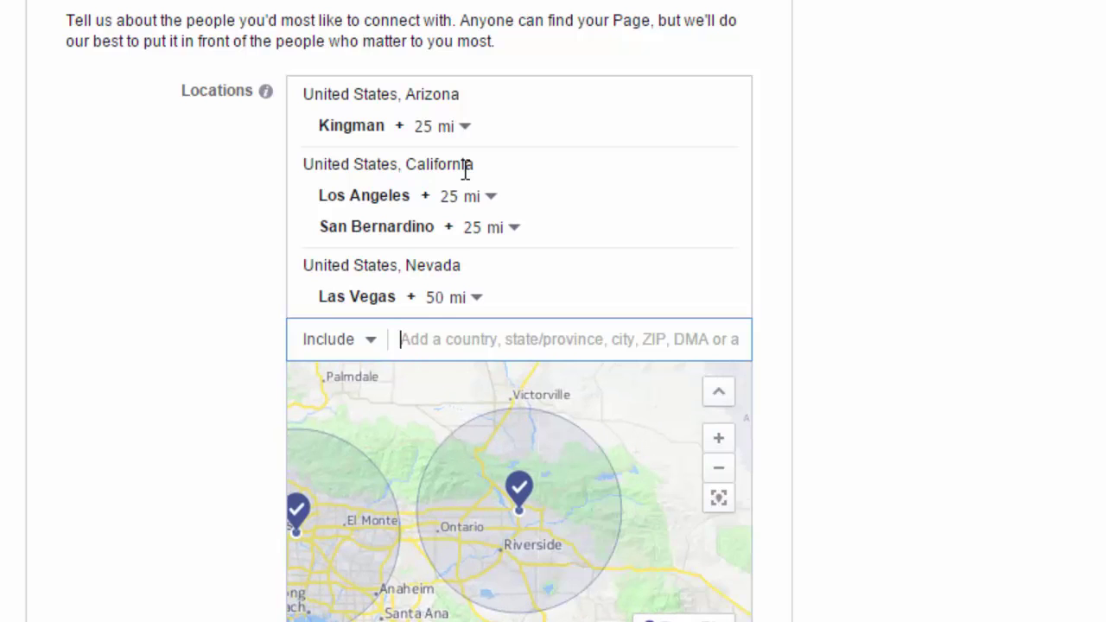
{"action": "type", "text": "blythe"}
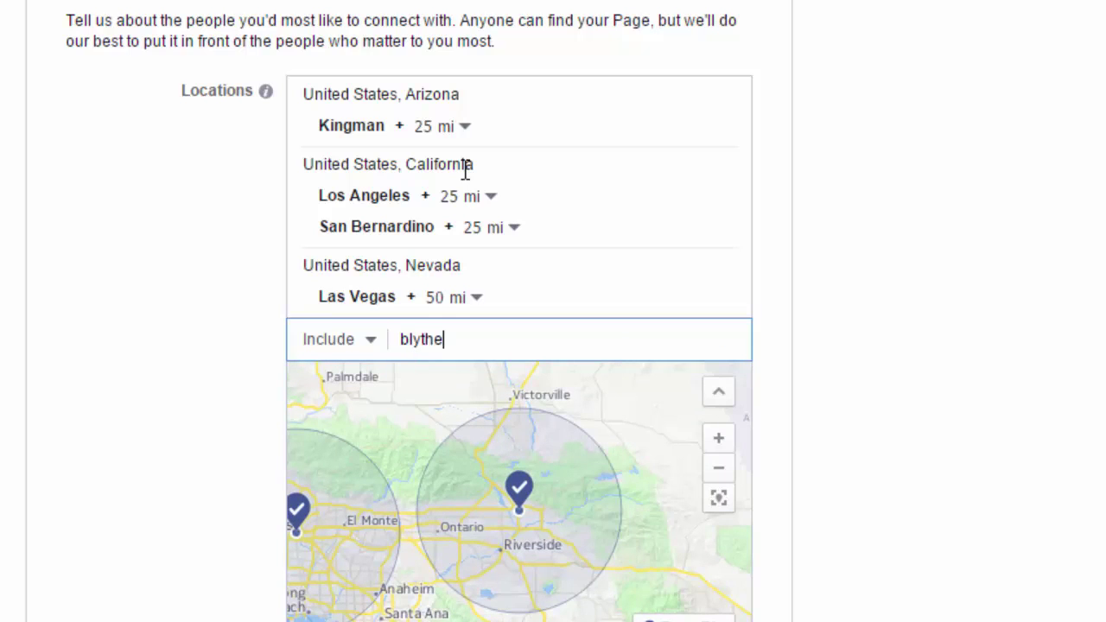
{"action": "key", "text": "Return"}
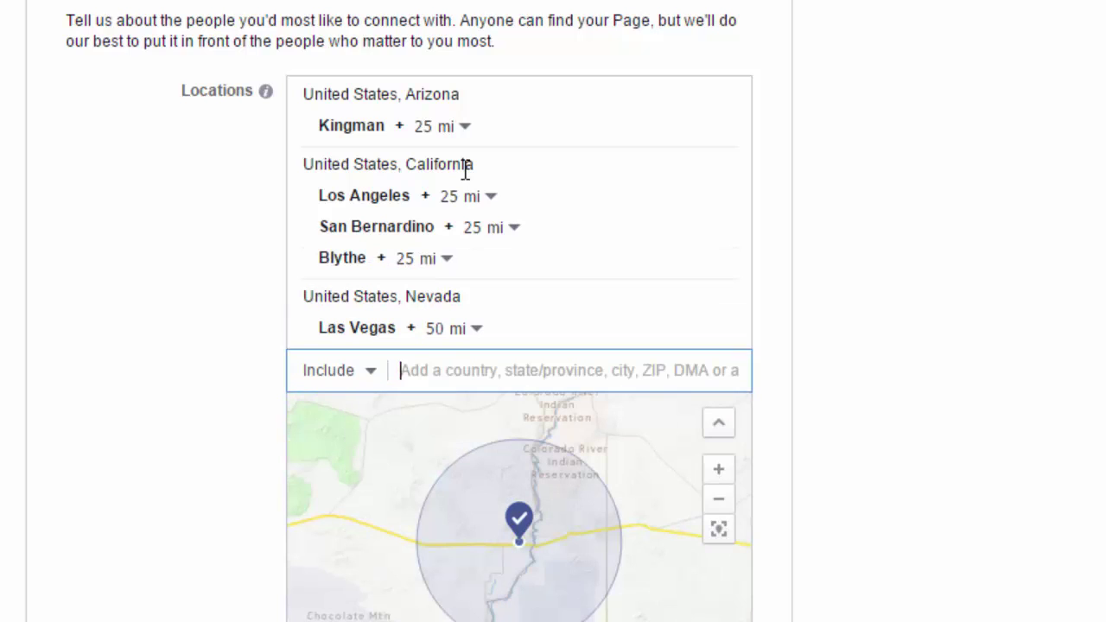
{"action": "type", "text": "victor"}
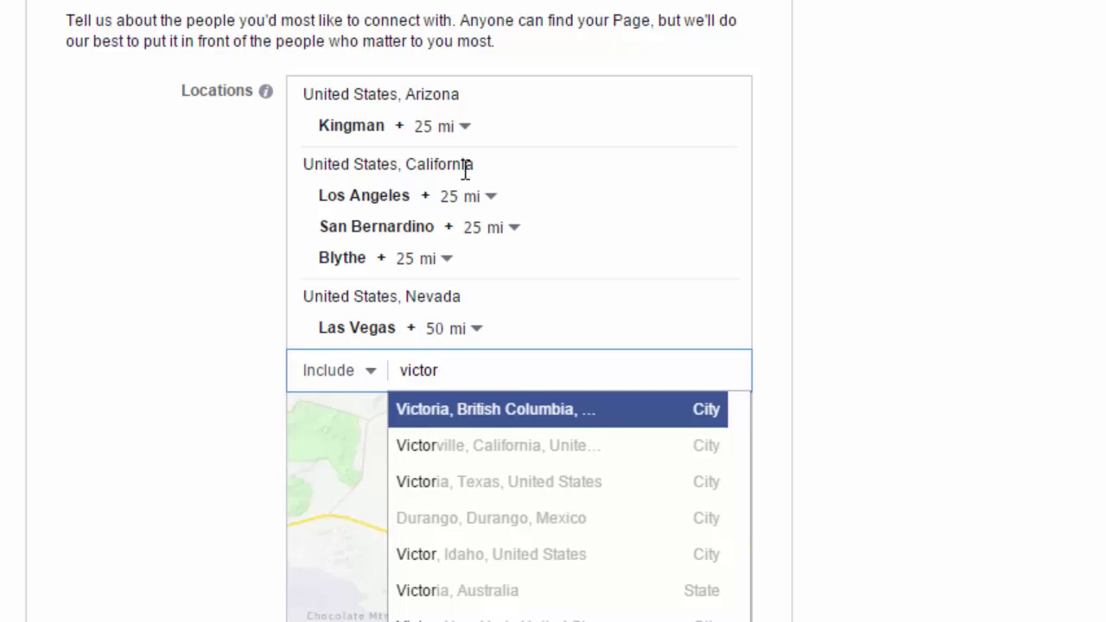
{"action": "key", "text": "Down"}
{"action": "key", "text": "Return"}
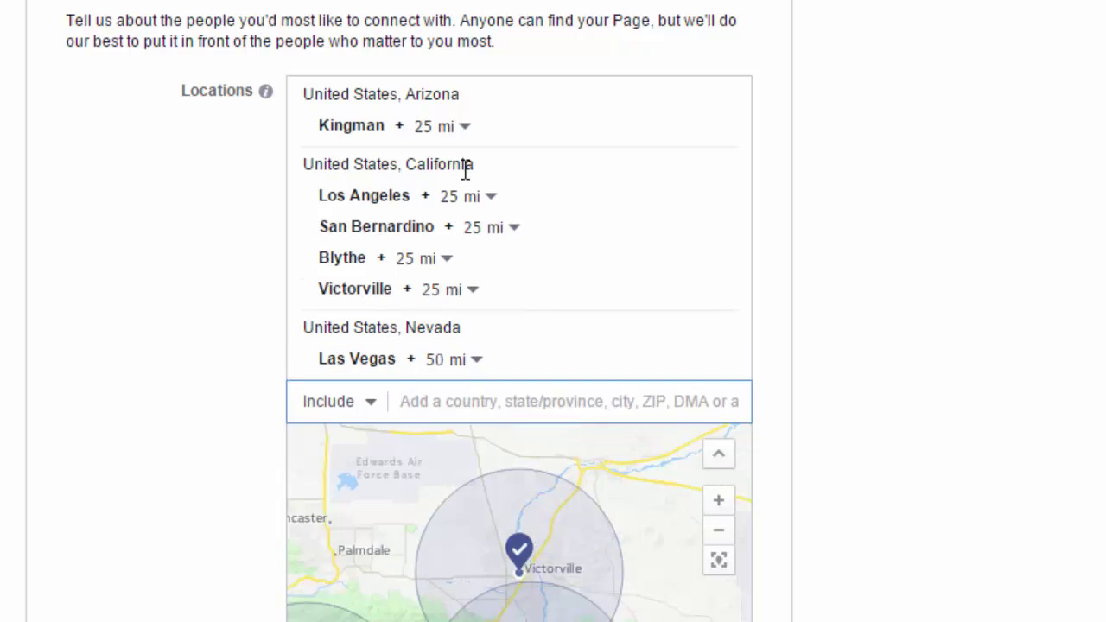
Add Reno, Pahrump ZIP 89061 and Mesquite, Nevada as further audience locations.
{"action": "type", "text": "reno"}
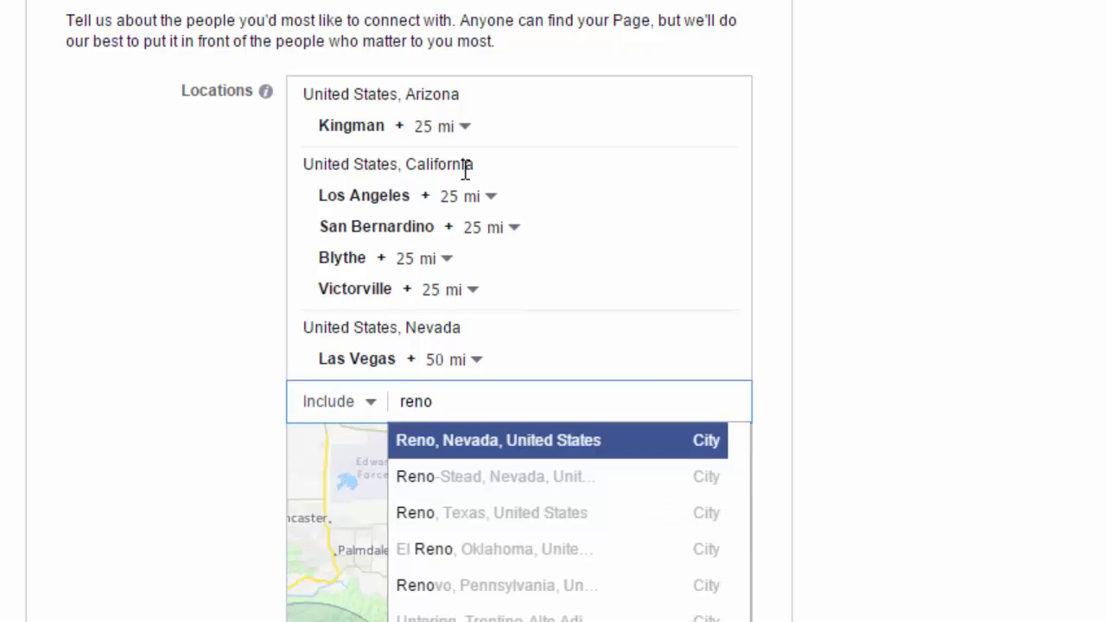
{"action": "key", "text": "Return"}
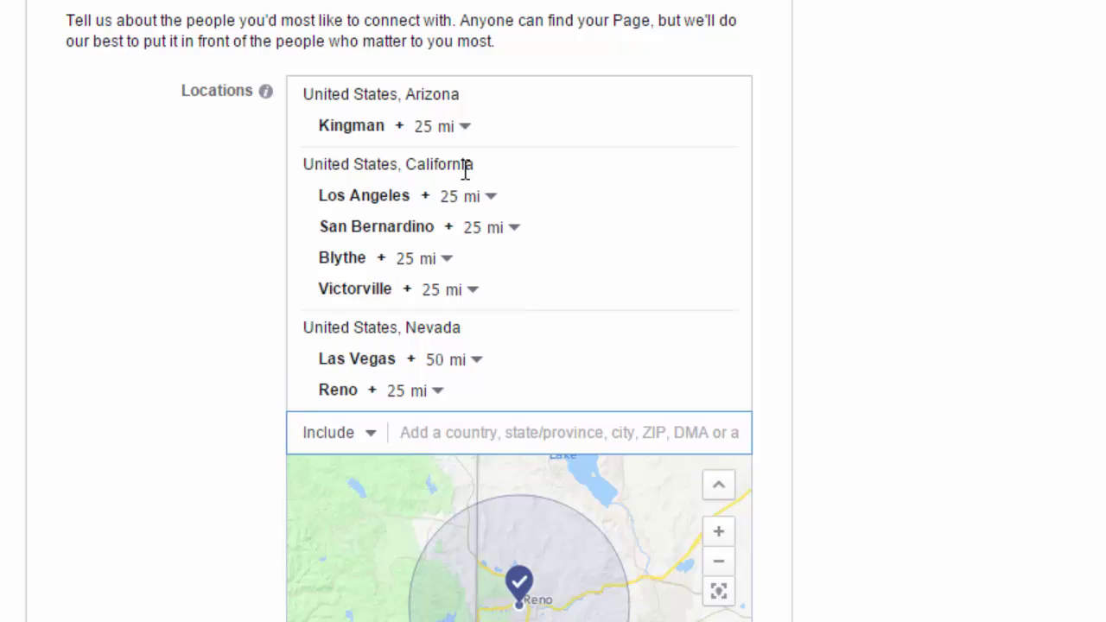
{"action": "type", "text": "pahrum"}
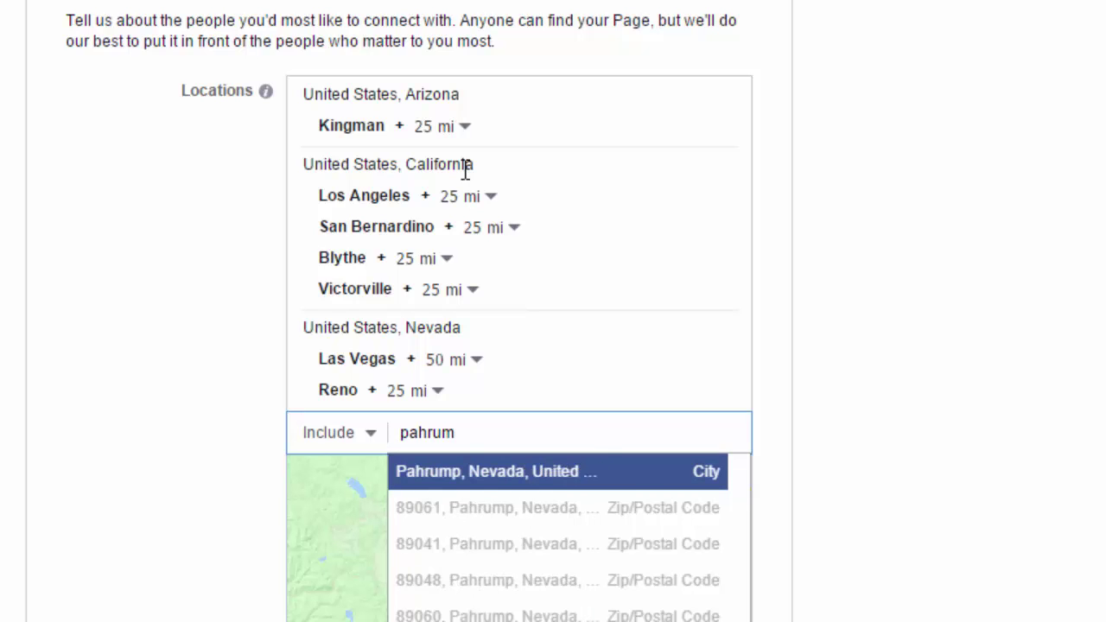
{"action": "key", "text": "Down"}
{"action": "key", "text": "Return"}
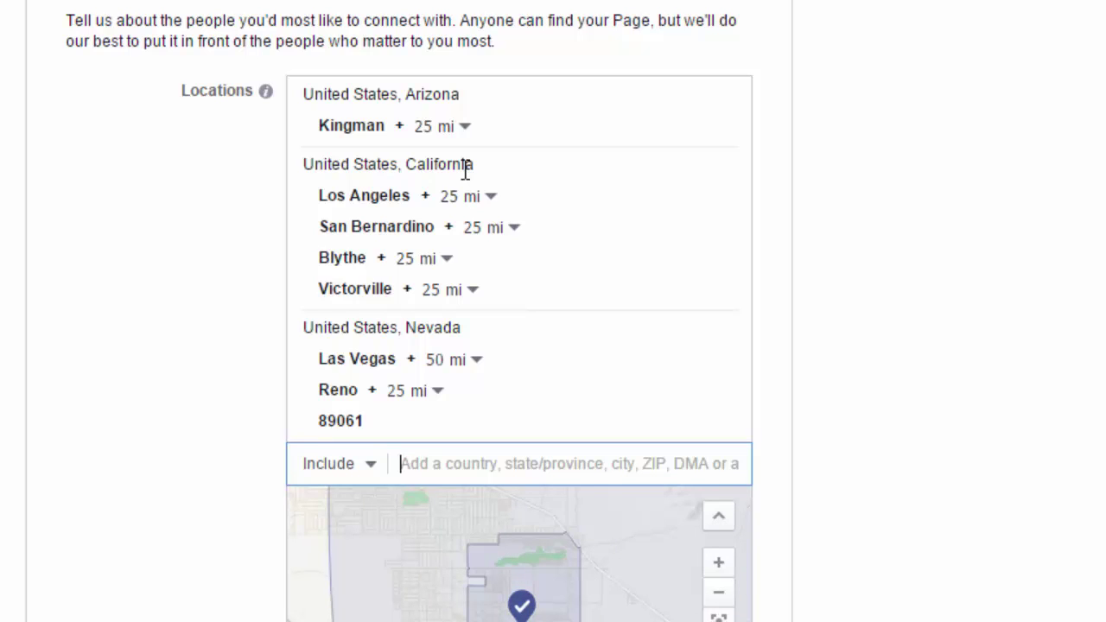
{"action": "type", "text": "mesquite "}
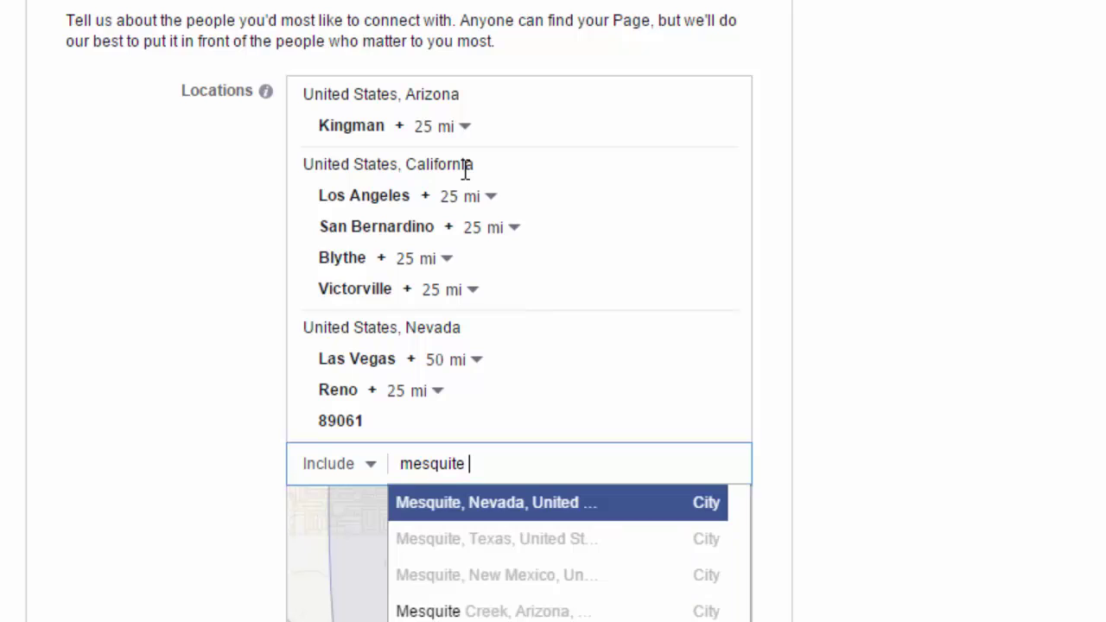
{"action": "type", "text": "n"}
{"action": "key", "text": "Return"}
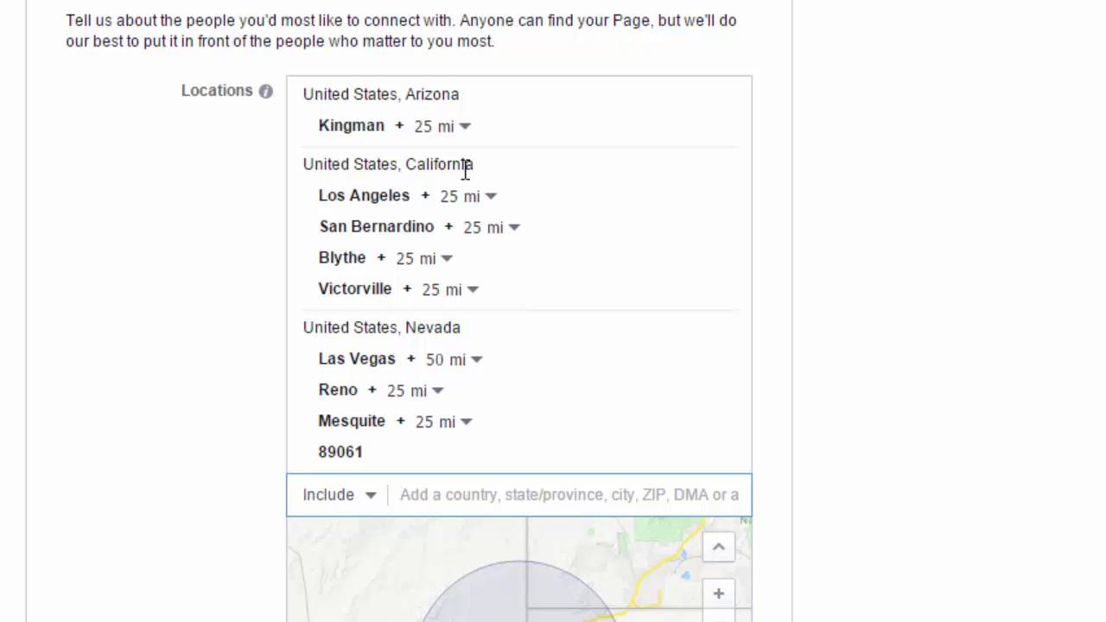
{"action": "type", "text": "search light"}
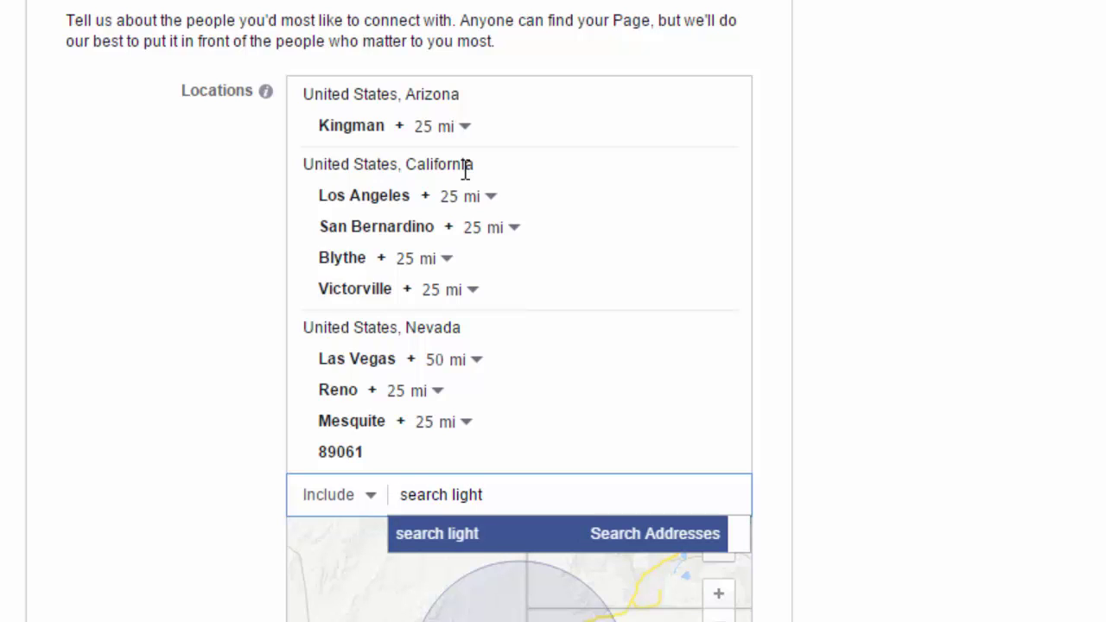
{"action": "key", "text": "BackSpace"}
{"action": "key", "text": "BackSpace"}
{"action": "key", "text": "BackSpace"}
{"action": "key", "text": "BackSpace"}
{"action": "key", "text": "BackSpace"}
{"action": "key", "text": "BackSpace"}
{"action": "key", "text": "BackSpace"}
{"action": "key", "text": "BackSpace"}
{"action": "key", "text": "BackSpace"}
{"action": "key", "text": "BackSpace"}
{"action": "key", "text": "BackSpace"}
{"action": "key", "text": "BackSpace"}
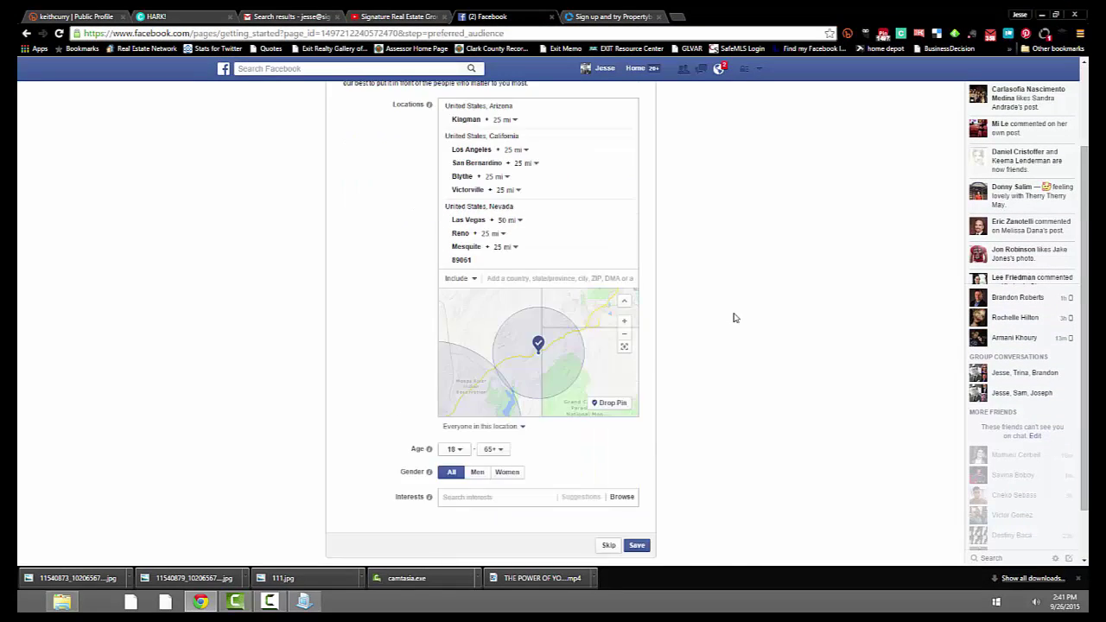
{"action": "scroll", "coordinate": [734, 318], "scroll_direction": "down", "scroll_amount": 1}
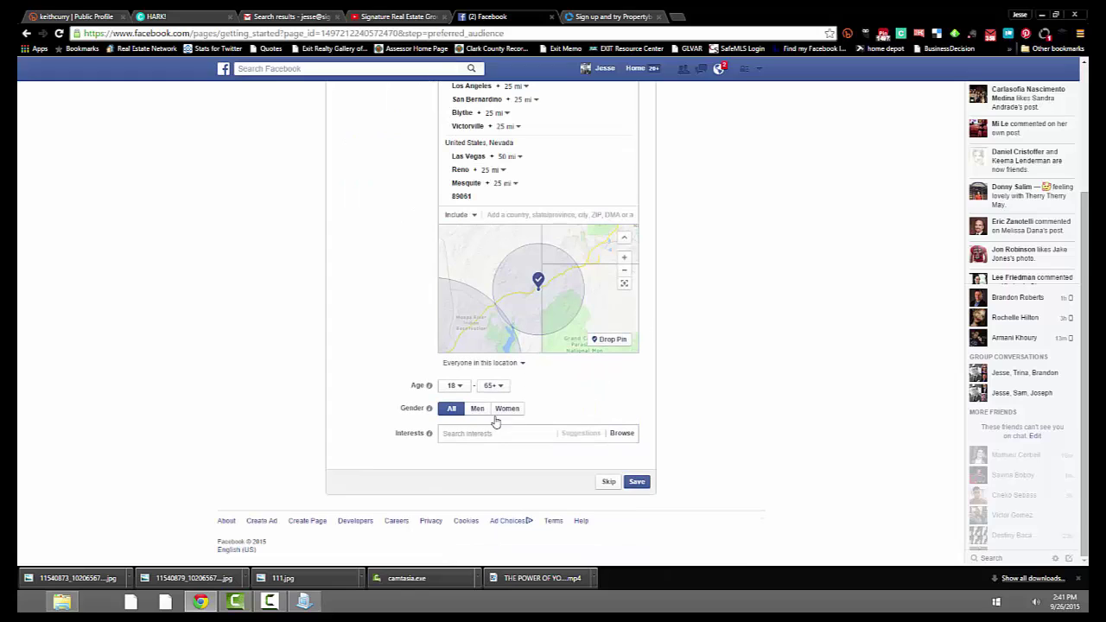
Look through the interest categories, including Business and industry, then close the list without adding any.
{"action": "left_click", "coordinate": [448, 434]}
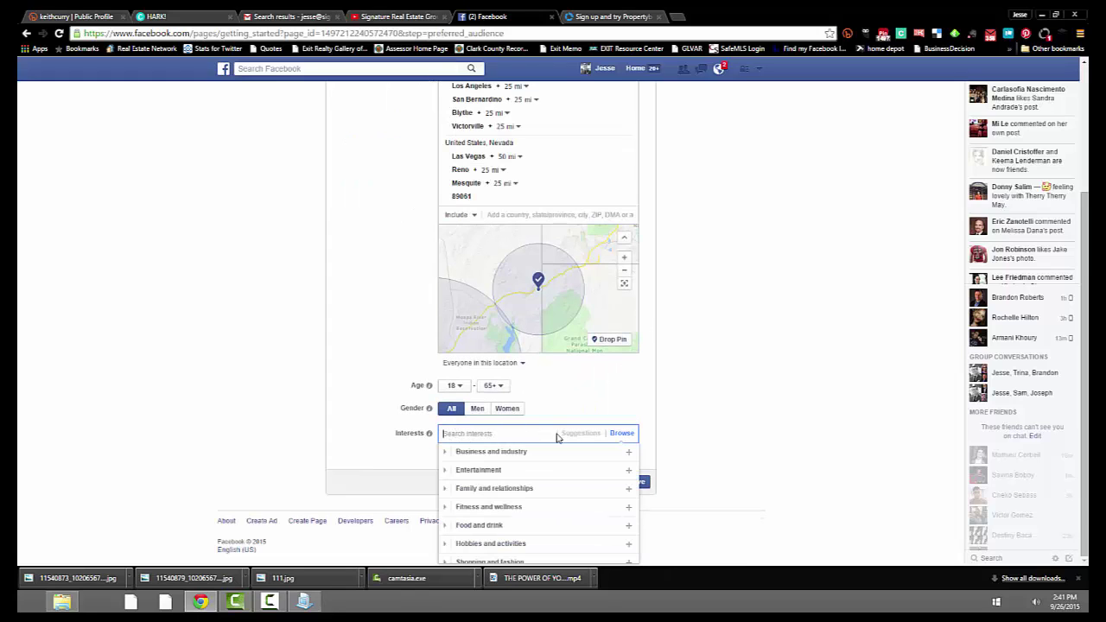
{"action": "scroll", "coordinate": [570, 471], "scroll_direction": "down", "scroll_amount": 1}
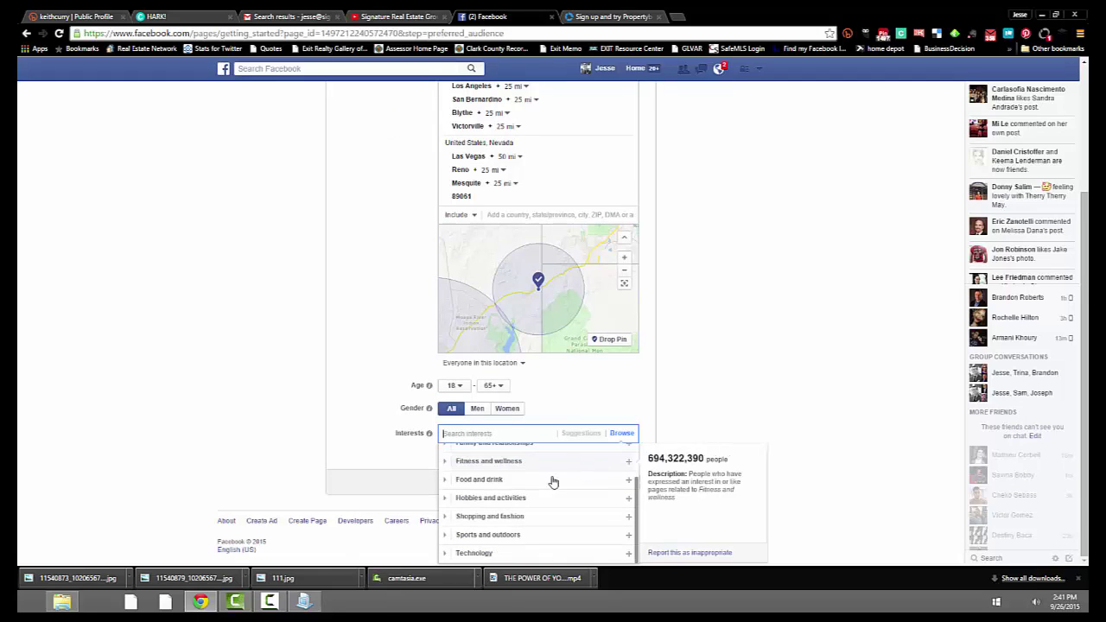
{"action": "scroll", "coordinate": [515, 539], "scroll_direction": "up", "scroll_amount": 1}
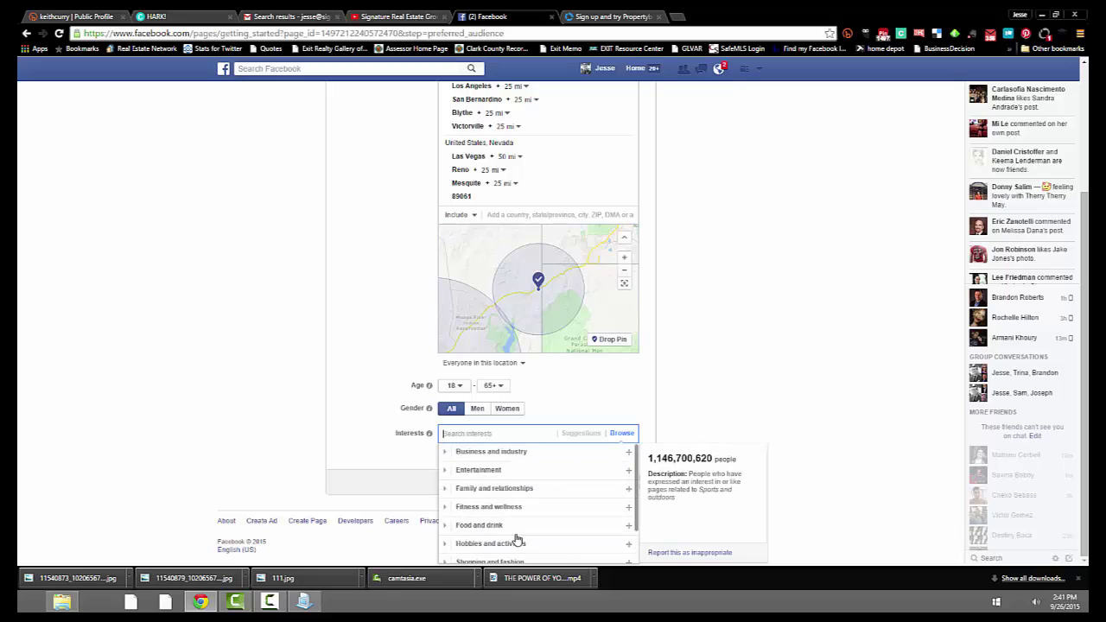
{"action": "left_click", "coordinate": [533, 451]}
{"action": "scroll", "coordinate": [533, 510], "scroll_direction": "down", "scroll_amount": 2}
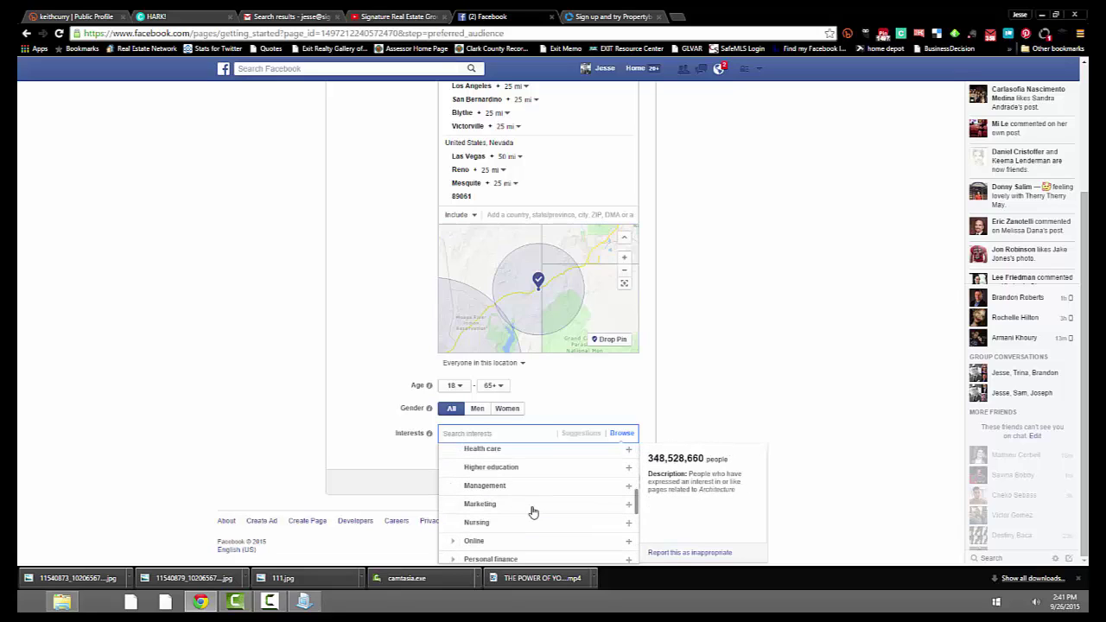
{"action": "scroll", "coordinate": [533, 511], "scroll_direction": "up", "scroll_amount": 2}
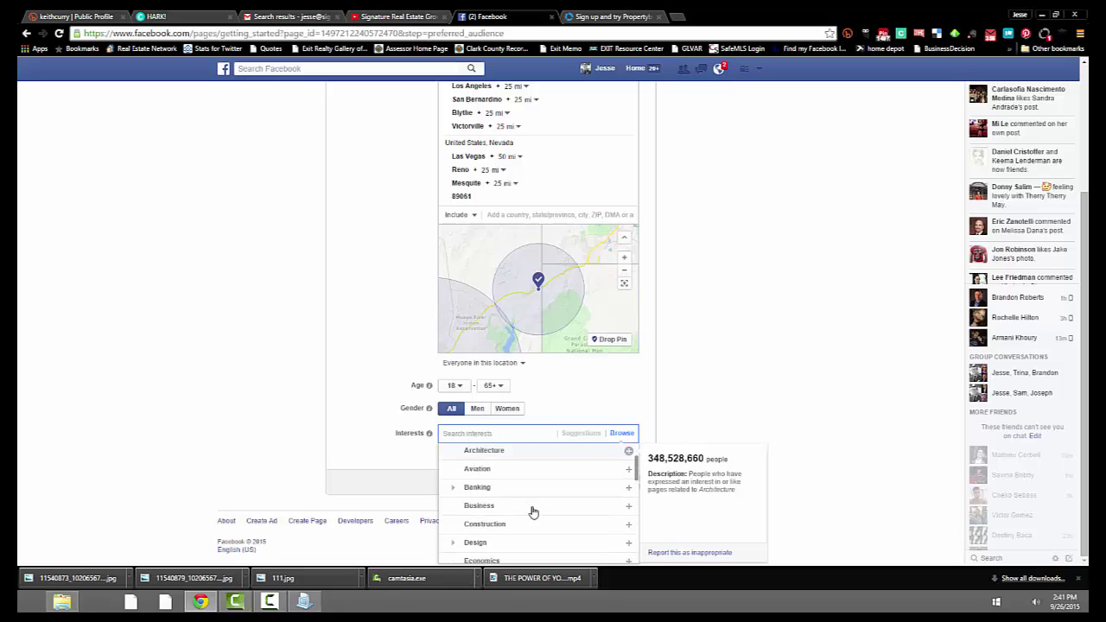
{"action": "scroll", "coordinate": [533, 511], "scroll_direction": "down", "scroll_amount": 5}
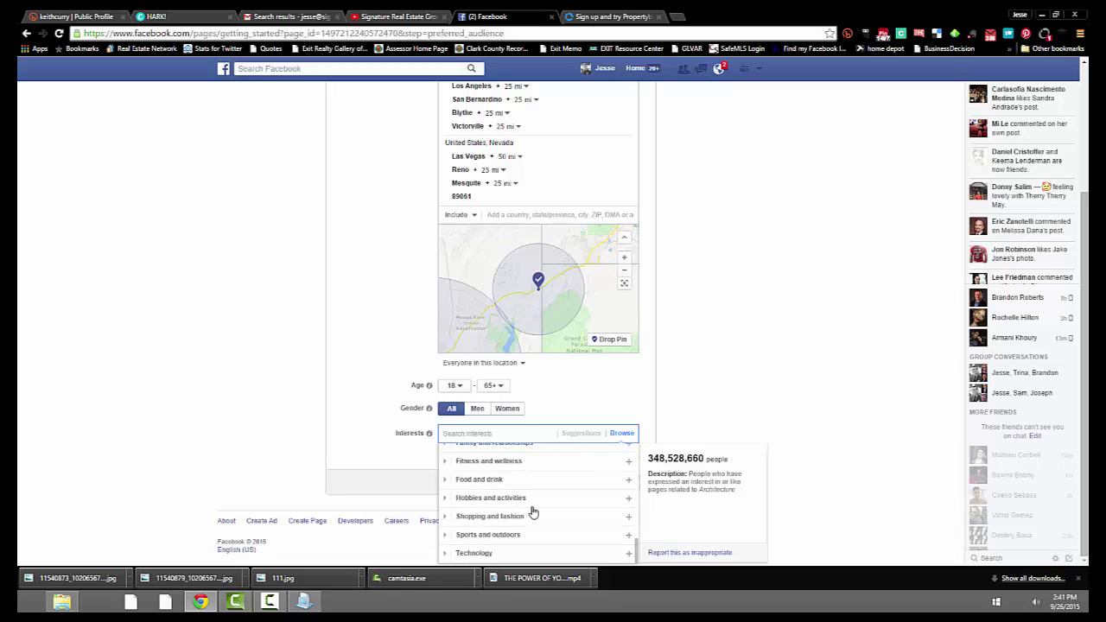
{"action": "left_click", "coordinate": [718, 362]}
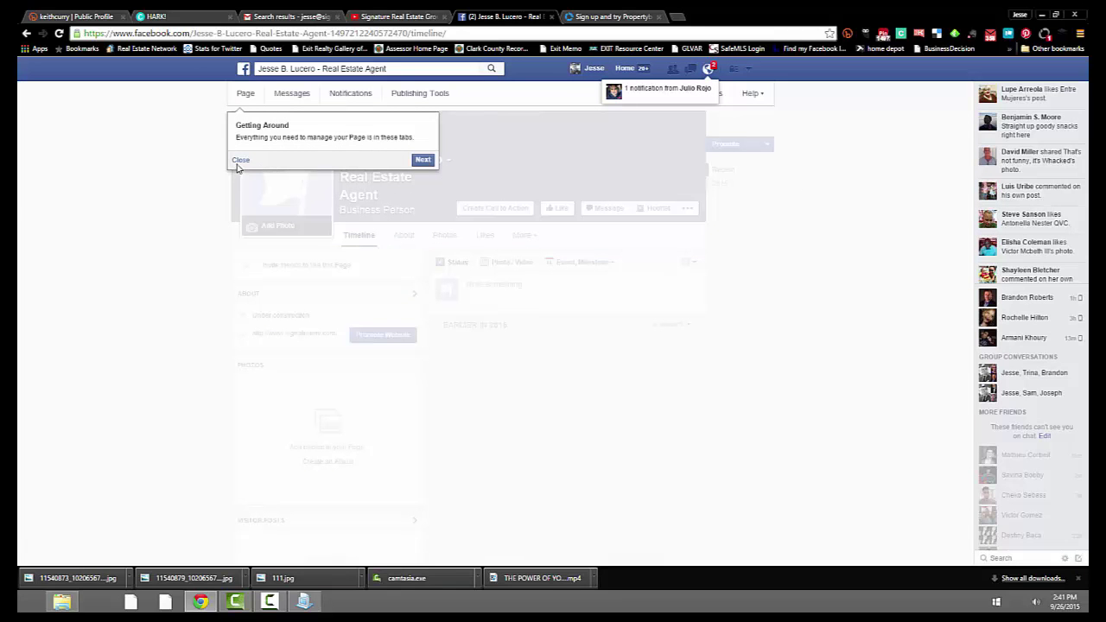
{"action": "left_click", "coordinate": [240, 161]}
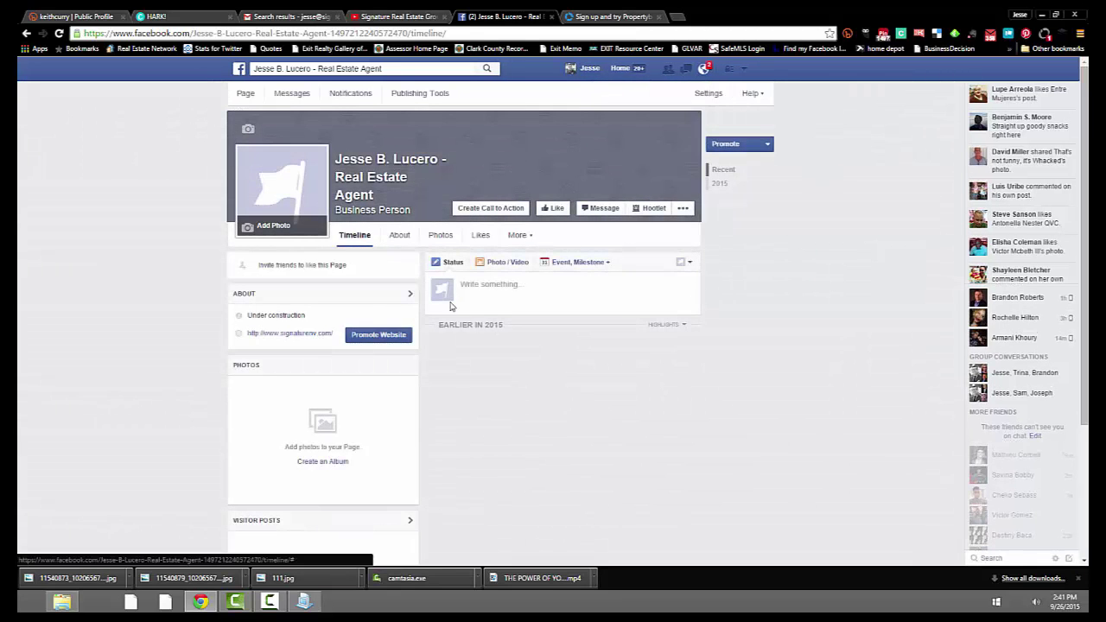
{"action": "left_click", "coordinate": [400, 238]}
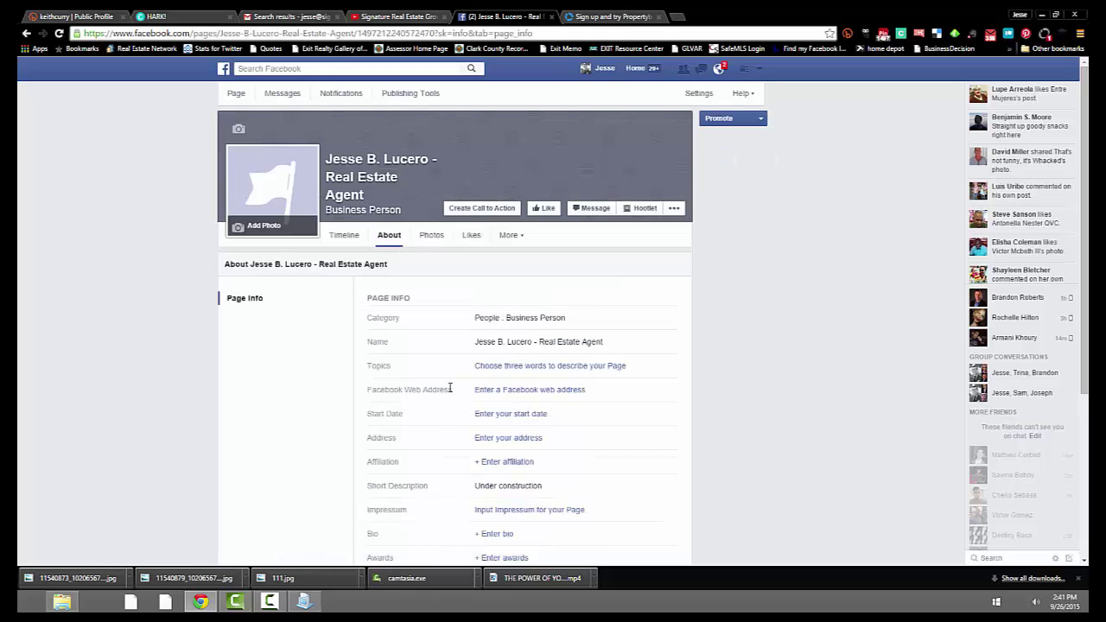
{"action": "scroll", "coordinate": [647, 314], "scroll_direction": "down", "scroll_amount": 1}
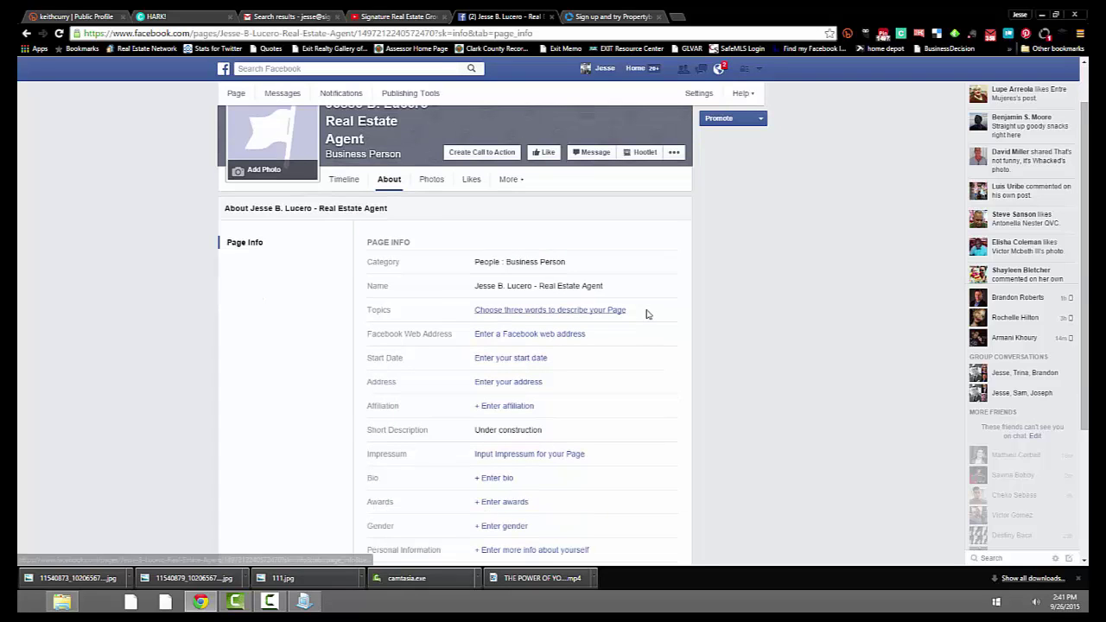
{"action": "left_click", "coordinate": [534, 340]}
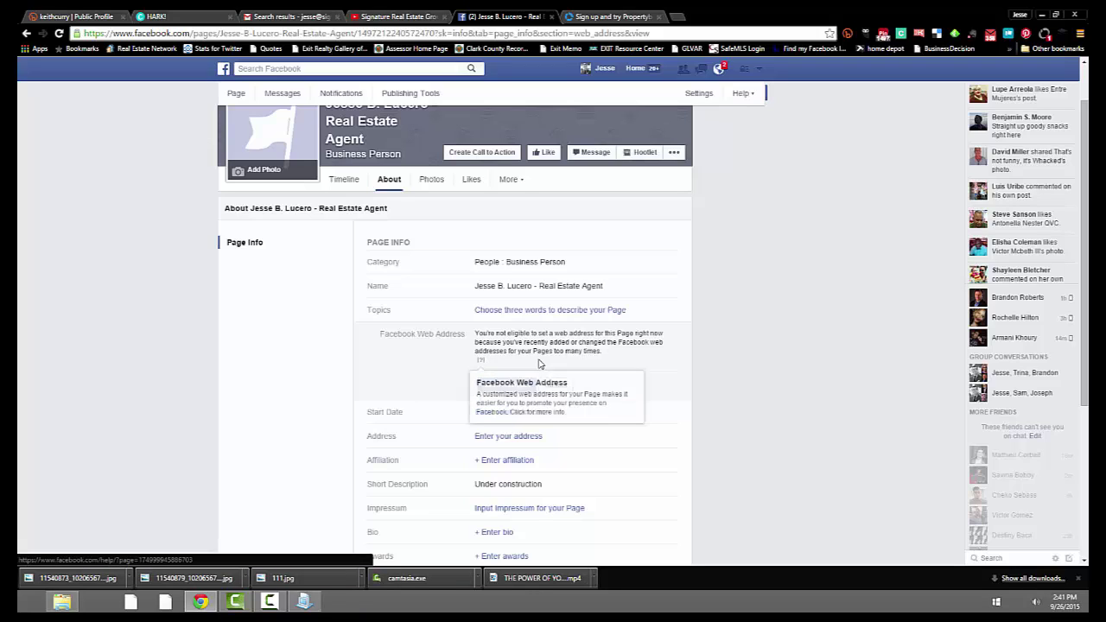
Dismiss the web address editor and save the office street address picked from autofill.
{"action": "left_click", "coordinate": [553, 386]}
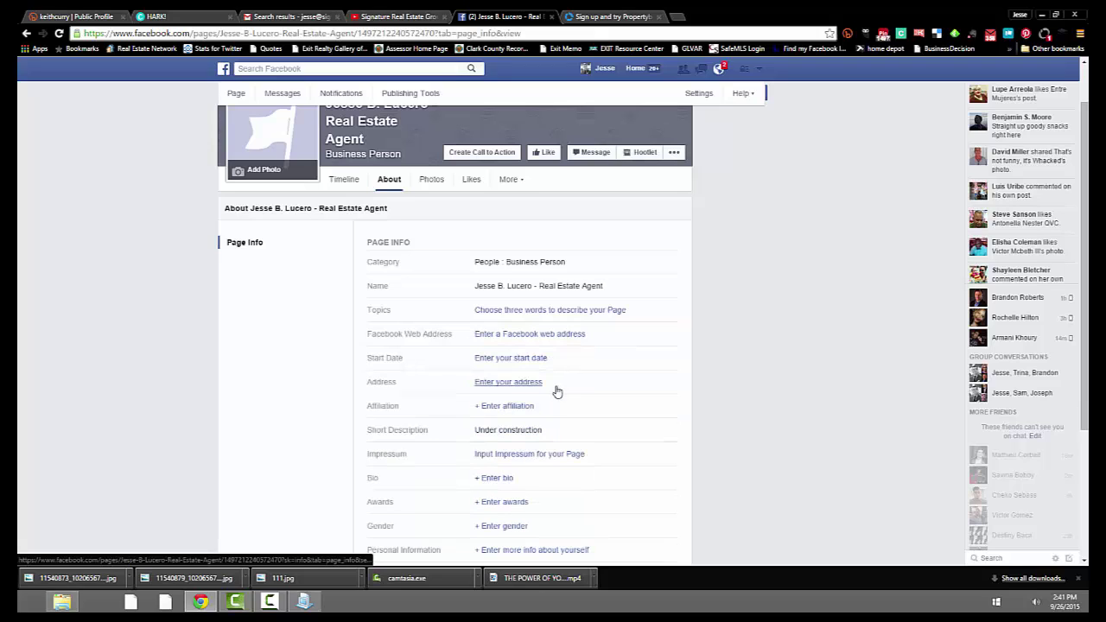
{"action": "left_click", "coordinate": [508, 383]}
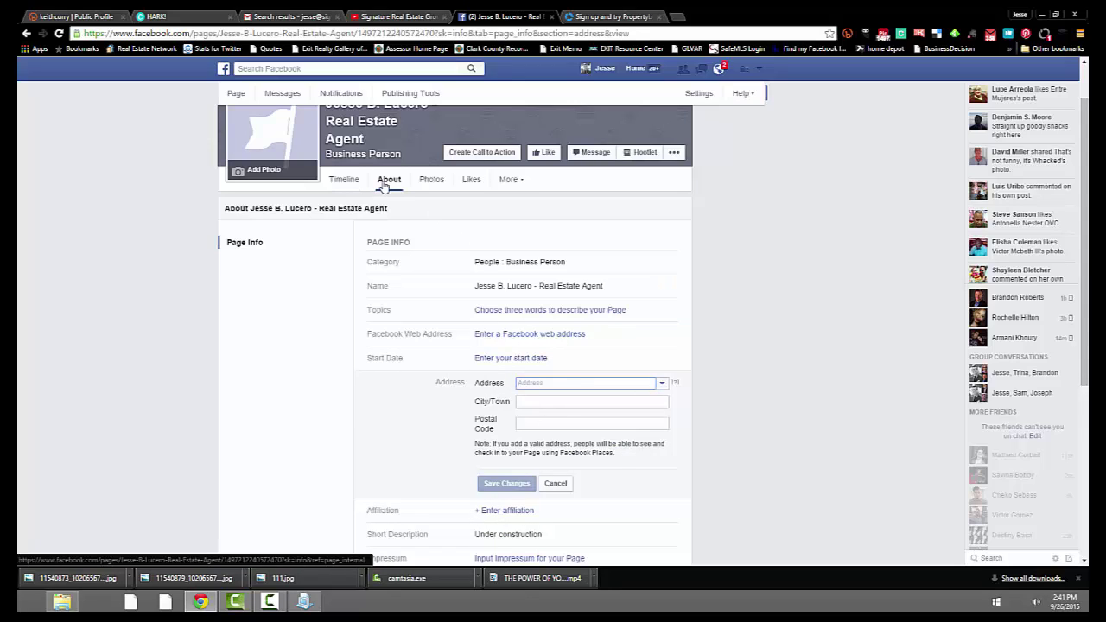
{"action": "type", "text": "9525"}
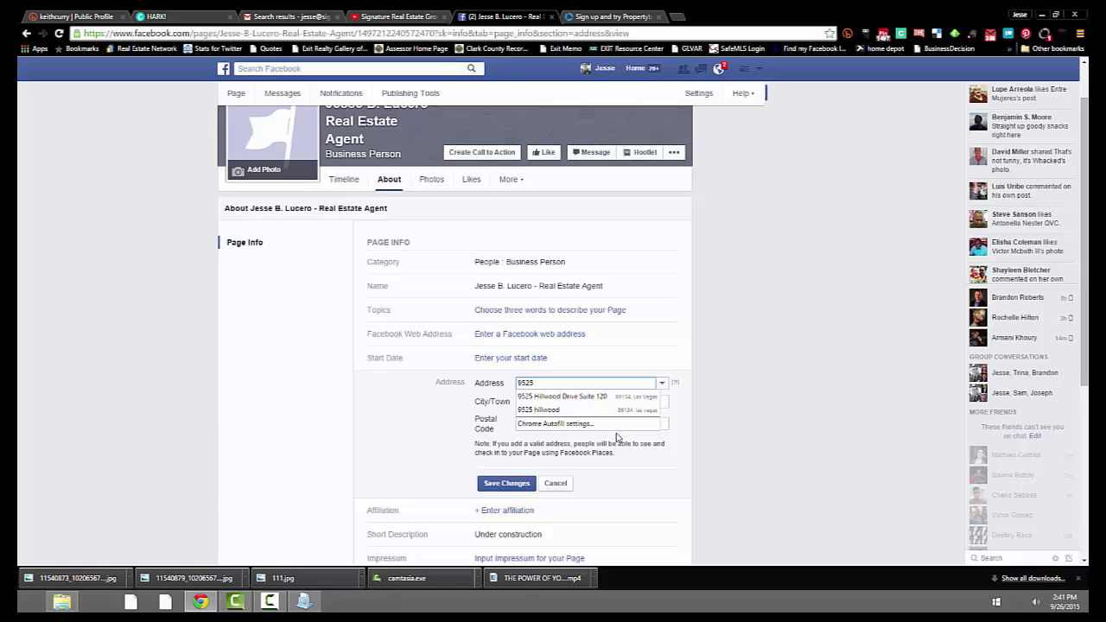
{"action": "left_click", "coordinate": [616, 399]}
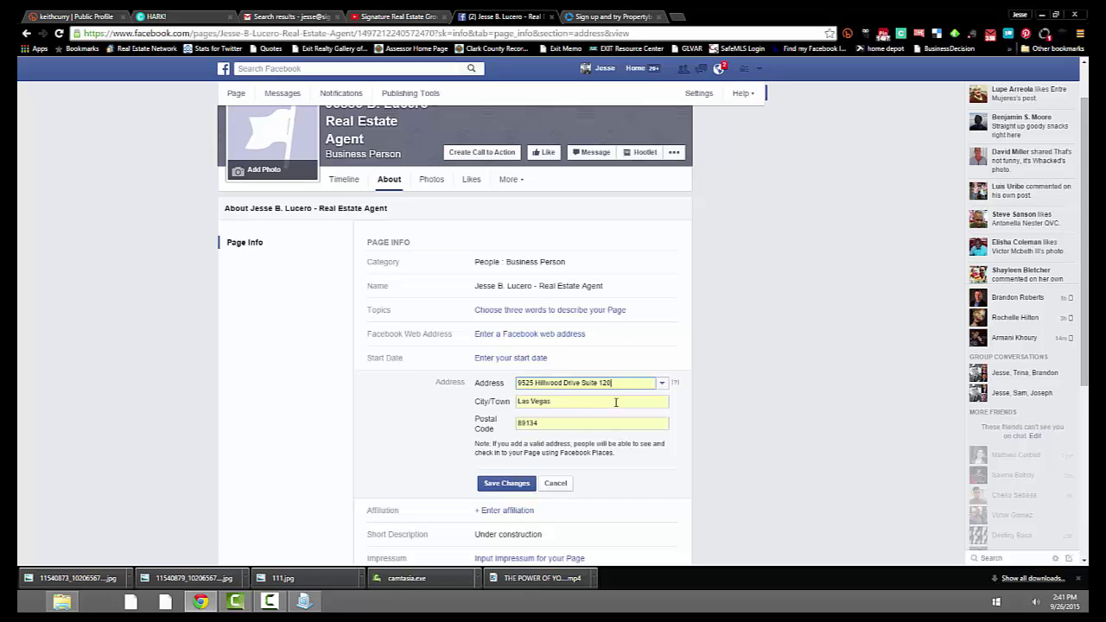
{"action": "left_click", "coordinate": [506, 484]}
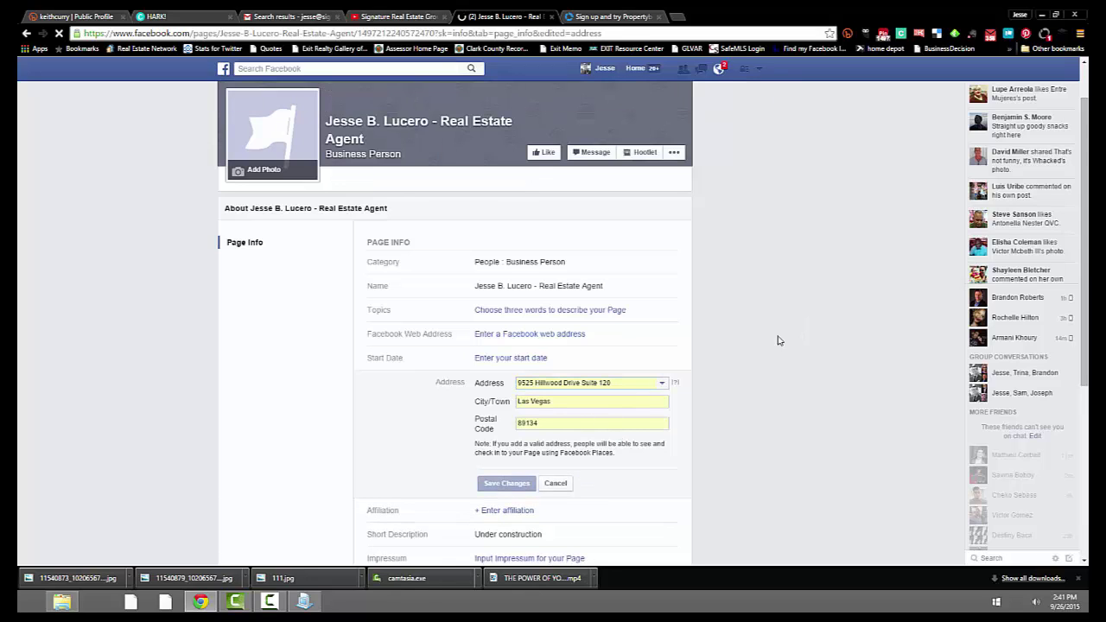
{"action": "scroll", "coordinate": [622, 379], "scroll_direction": "down", "scroll_amount": 2}
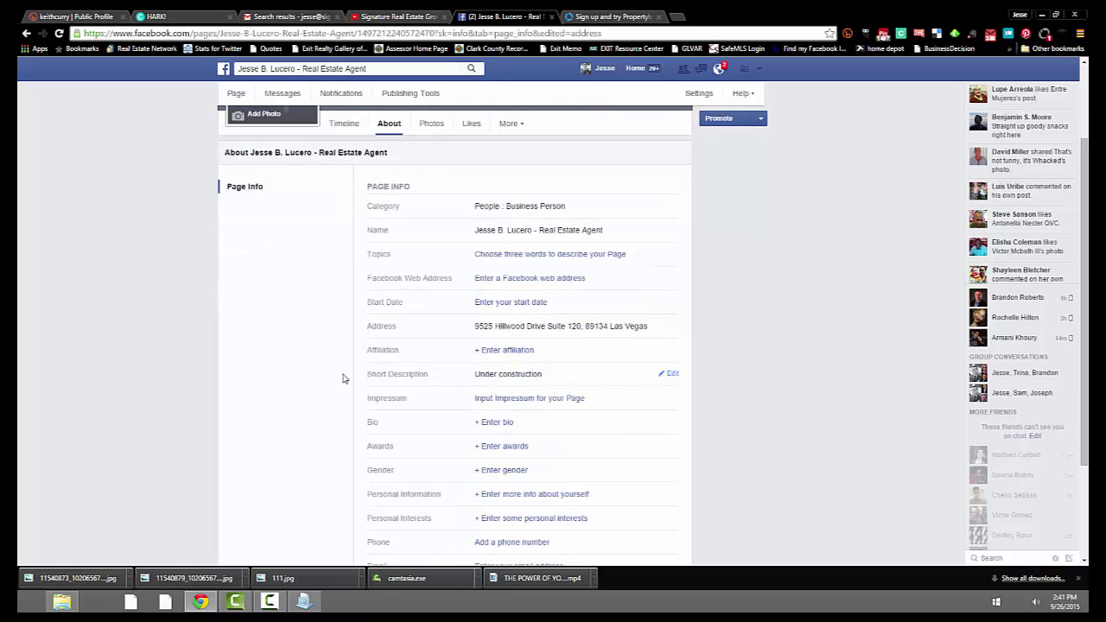
Delete 'Under construction' from the page's Short Description field.
{"action": "left_click", "coordinate": [668, 375]}
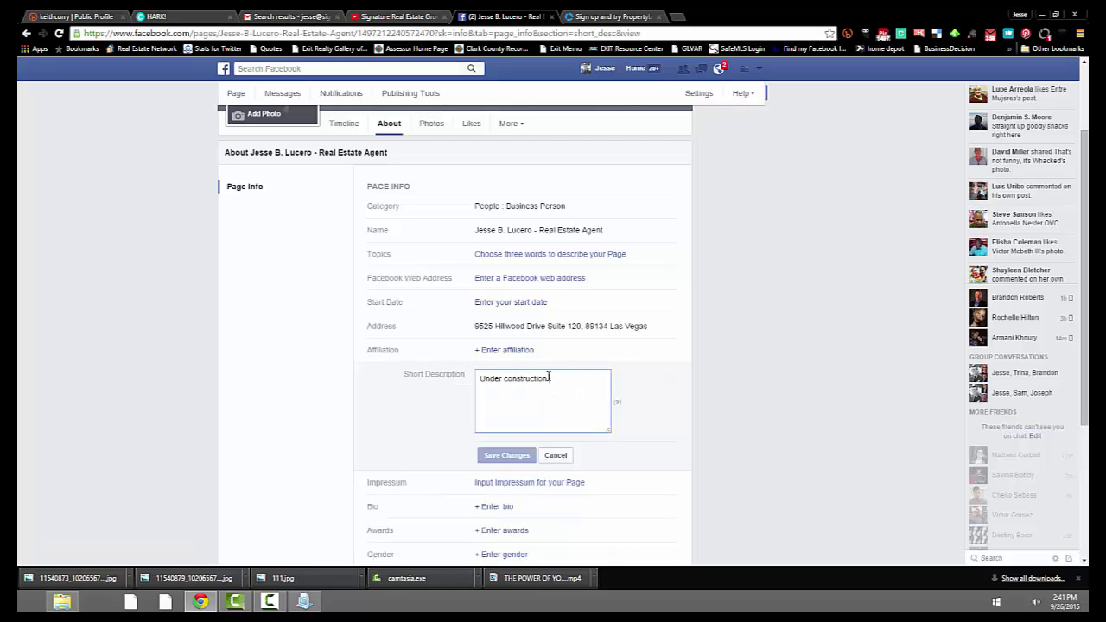
{"action": "left_click_drag", "start_coordinate": [549, 378], "coordinate": [415, 375]}
{"action": "key", "text": "BackSpace"}
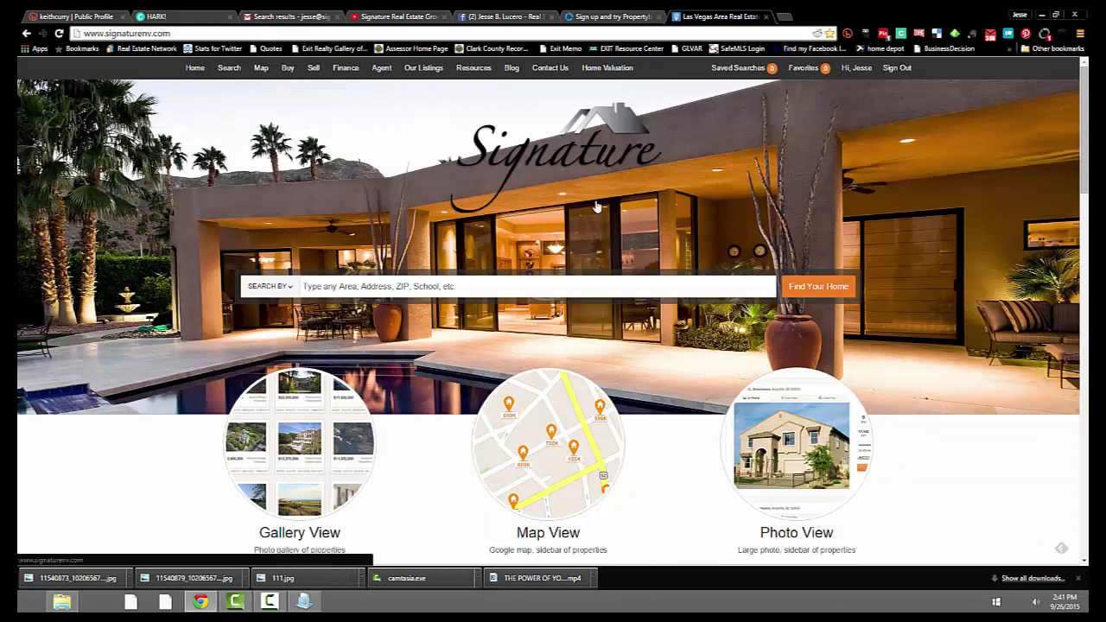
Copy the company introduction paragraphs from the Signature Real Estate Group website.
{"action": "scroll", "coordinate": [687, 208], "scroll_direction": "down", "scroll_amount": 3}
{"action": "scroll", "coordinate": [735, 217], "scroll_direction": "down", "scroll_amount": 4}
{"action": "scroll", "coordinate": [706, 215], "scroll_direction": "up", "scroll_amount": 2}
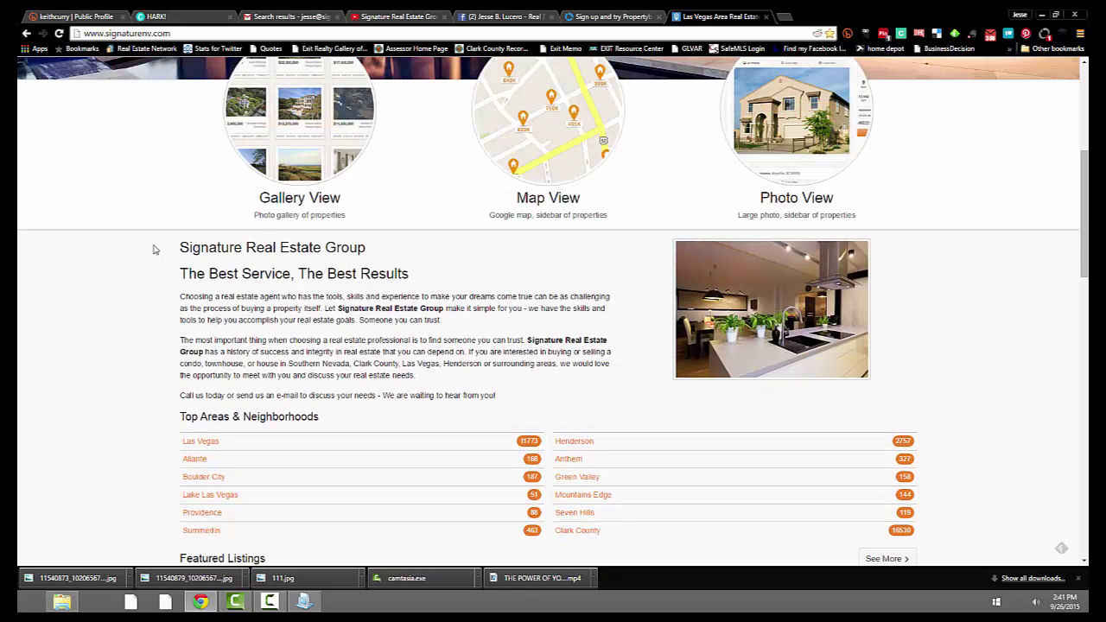
{"action": "mouse_move", "coordinate": [180, 248]}
{"action": "left_mouse_down"}
{"action": "mouse_move", "coordinate": [329, 273]}
{"action": "mouse_move", "coordinate": [461, 389]}
{"action": "mouse_move", "coordinate": [496, 396]}
{"action": "left_mouse_up"}
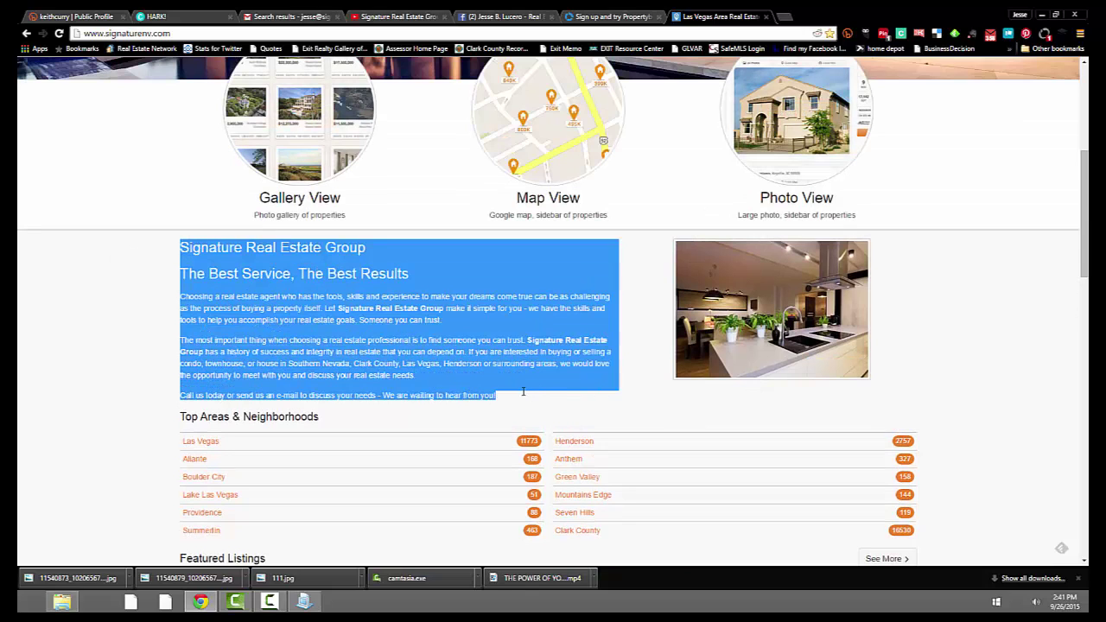
{"action": "right_click", "coordinate": [329, 262]}
{"action": "left_click", "coordinate": [395, 273]}
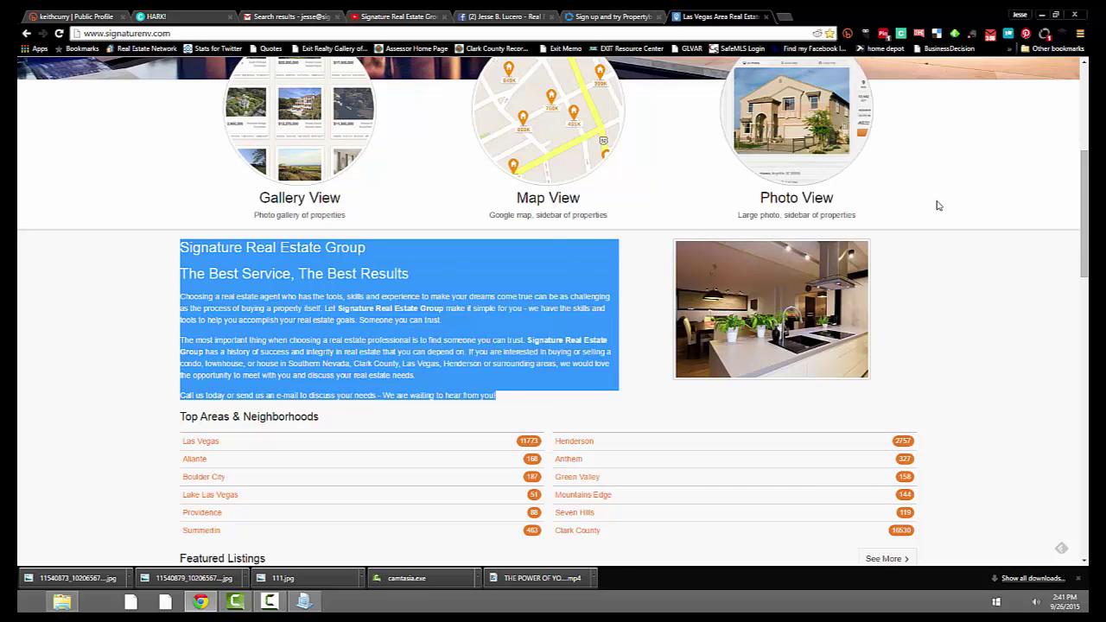
{"action": "left_click", "coordinate": [932, 240]}
{"action": "scroll", "coordinate": [992, 381], "scroll_direction": "up", "scroll_amount": 3}
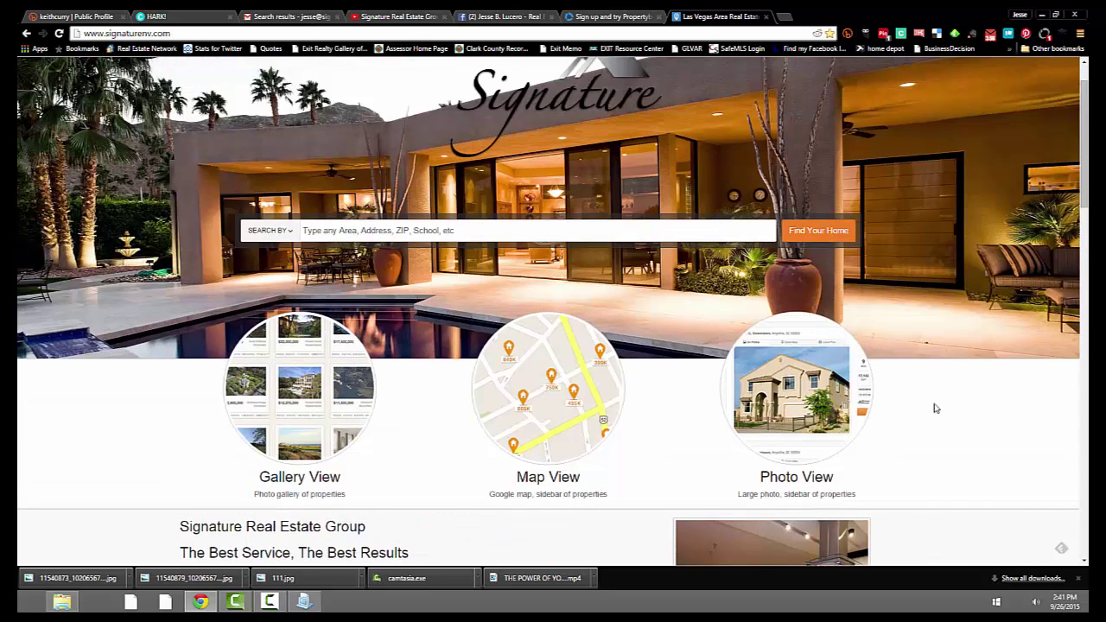
{"action": "scroll", "coordinate": [943, 402], "scroll_direction": "up", "scroll_amount": 1}
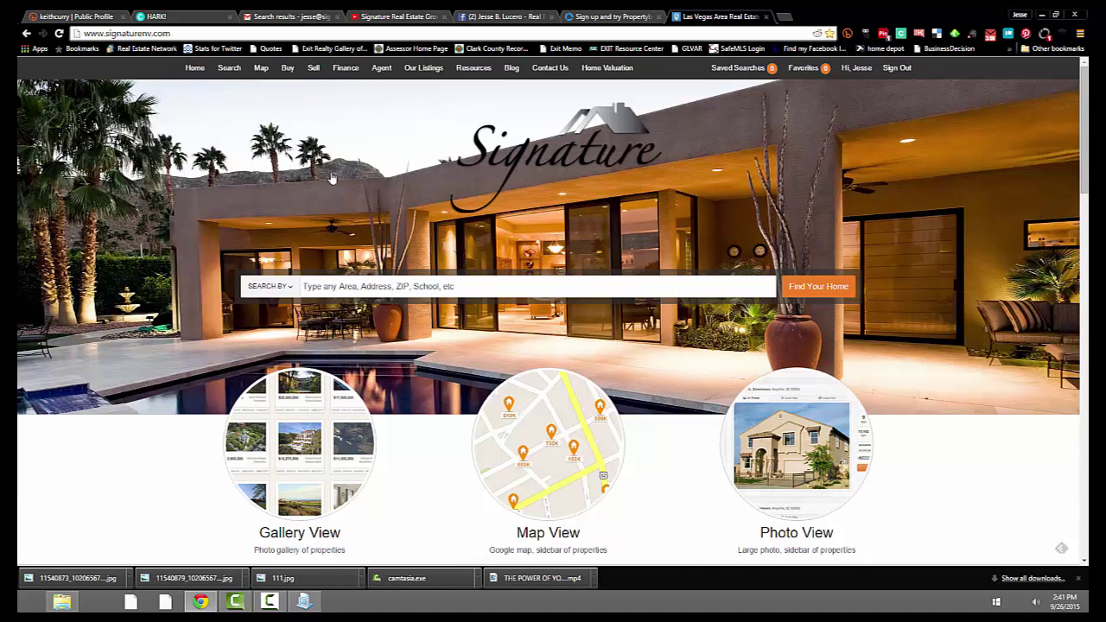
{"action": "mouse_move", "coordinate": [548, 445]}
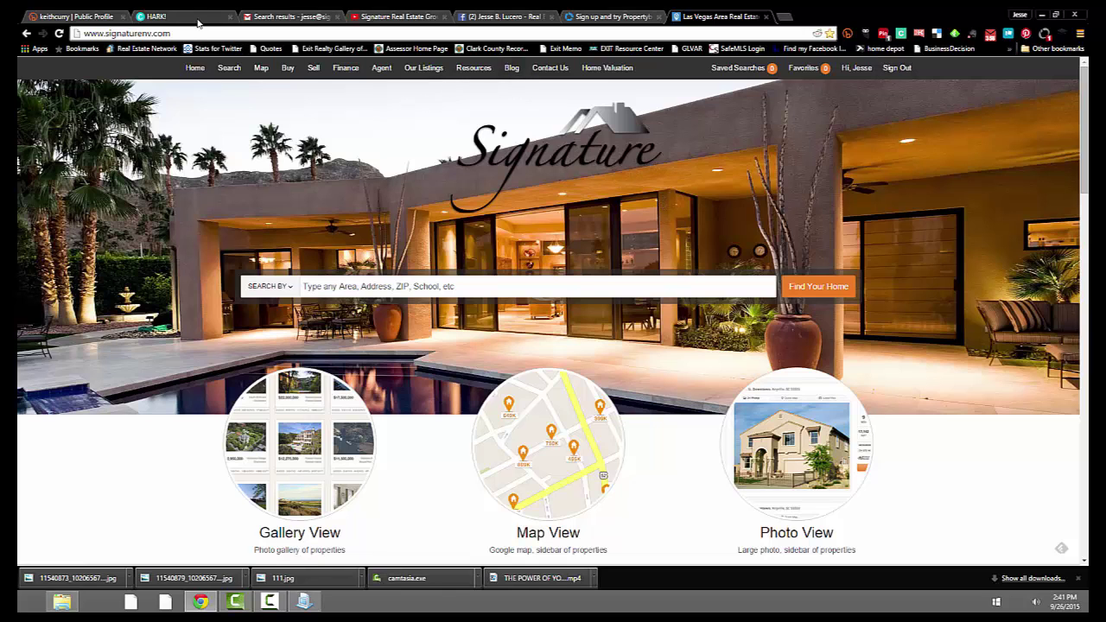
Paste the company introduction into Short Description, trim it to the two tagline lines, and save.
{"action": "left_click", "coordinate": [493, 16]}
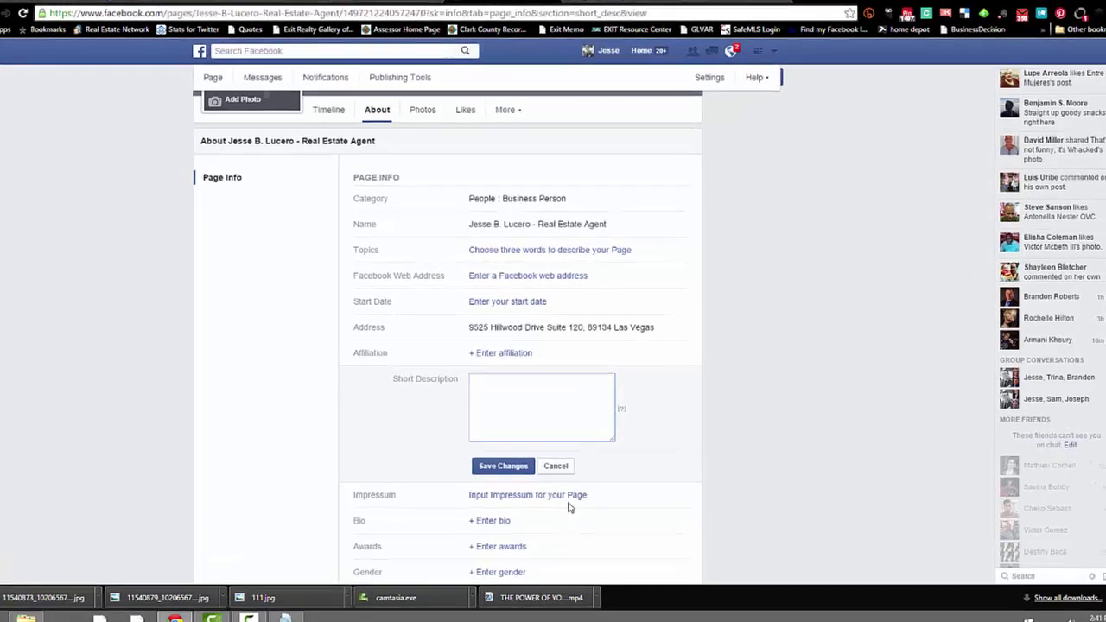
{"action": "key", "text": "ctrl+v"}
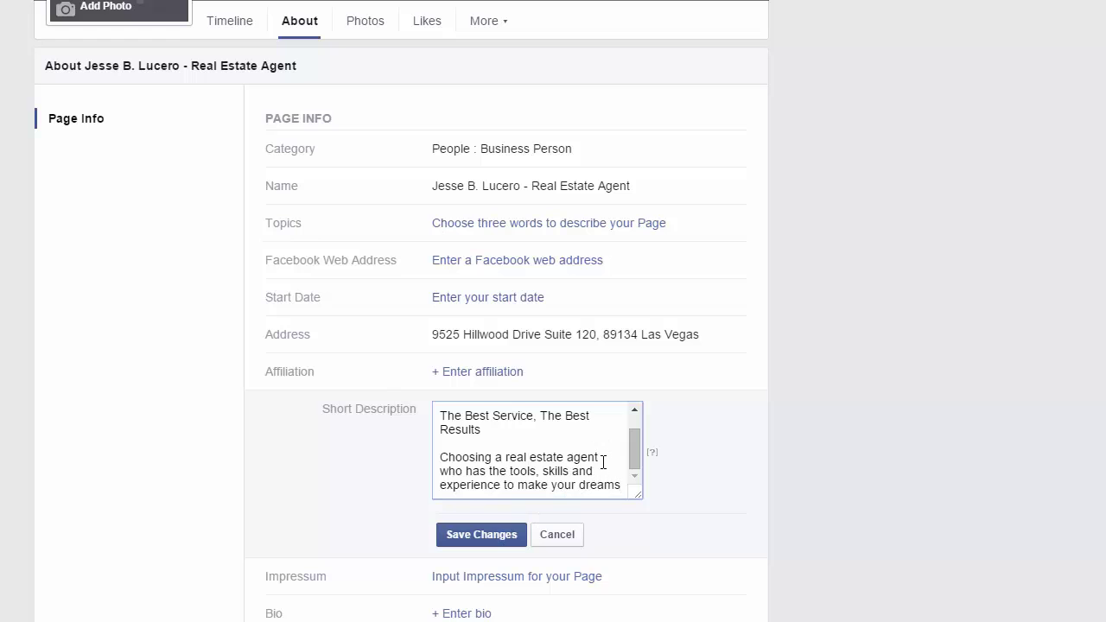
{"action": "left_click_drag", "start_coordinate": [620, 489], "coordinate": [420, 371]}
{"action": "left_click", "coordinate": [536, 461]}
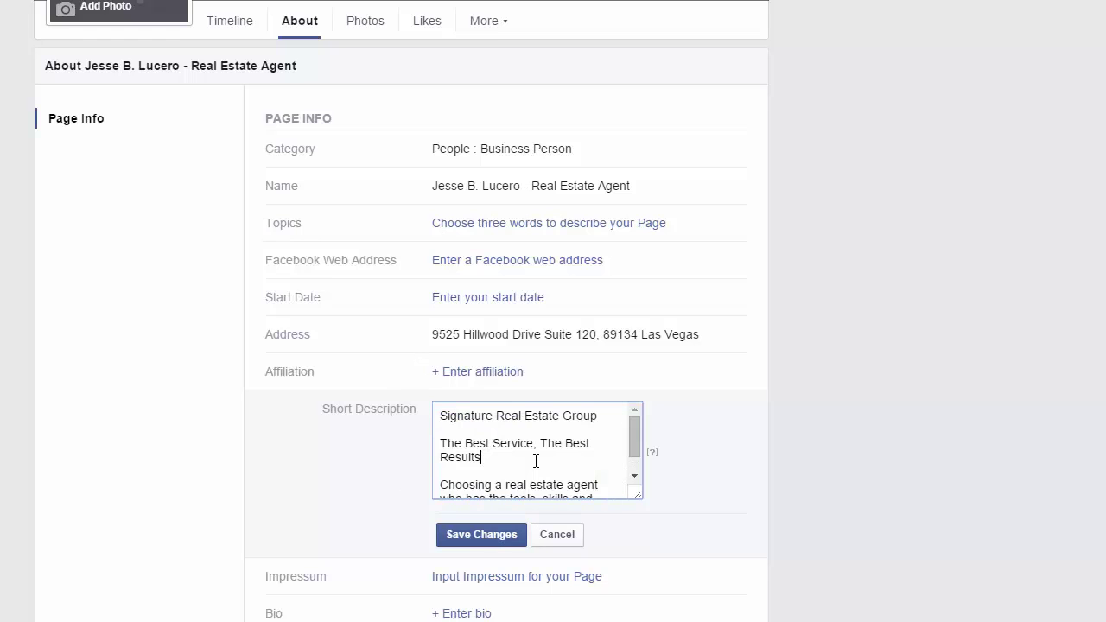
{"action": "left_click_drag", "start_coordinate": [444, 484], "coordinate": [651, 521]}
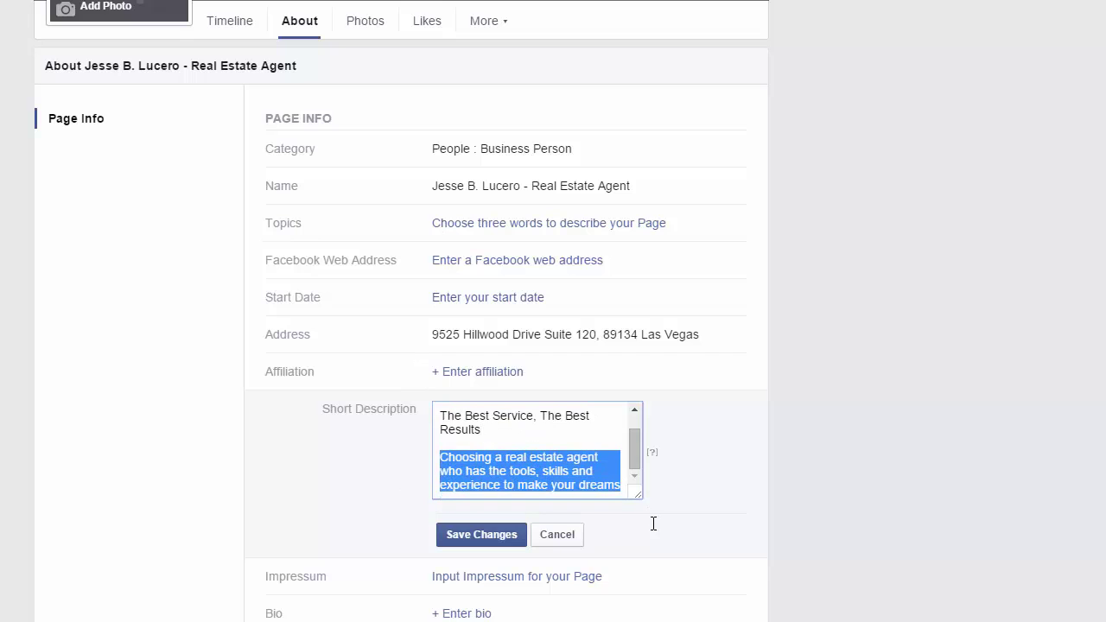
{"action": "key", "text": "BackSpace"}
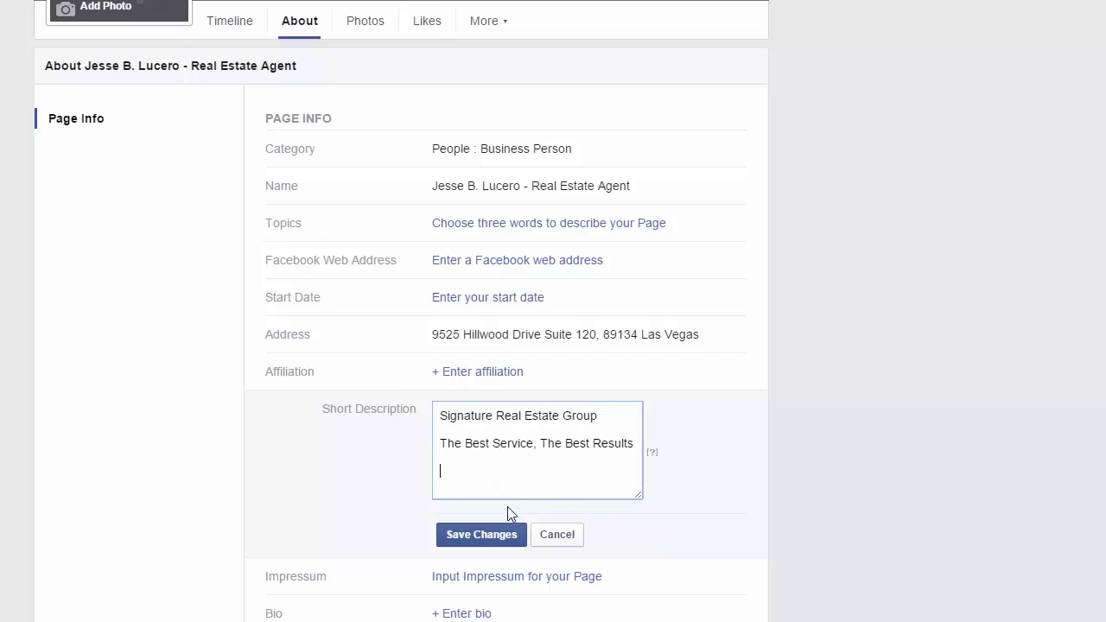
{"action": "left_click", "coordinate": [474, 536]}
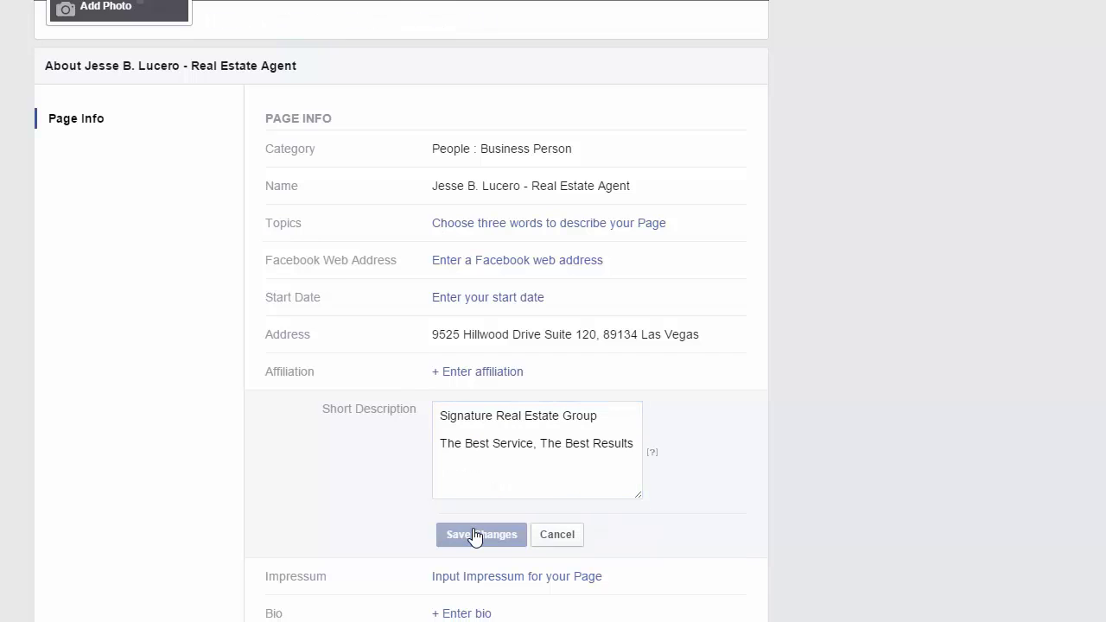
{"action": "scroll", "coordinate": [913, 365], "scroll_direction": "down", "scroll_amount": 5}
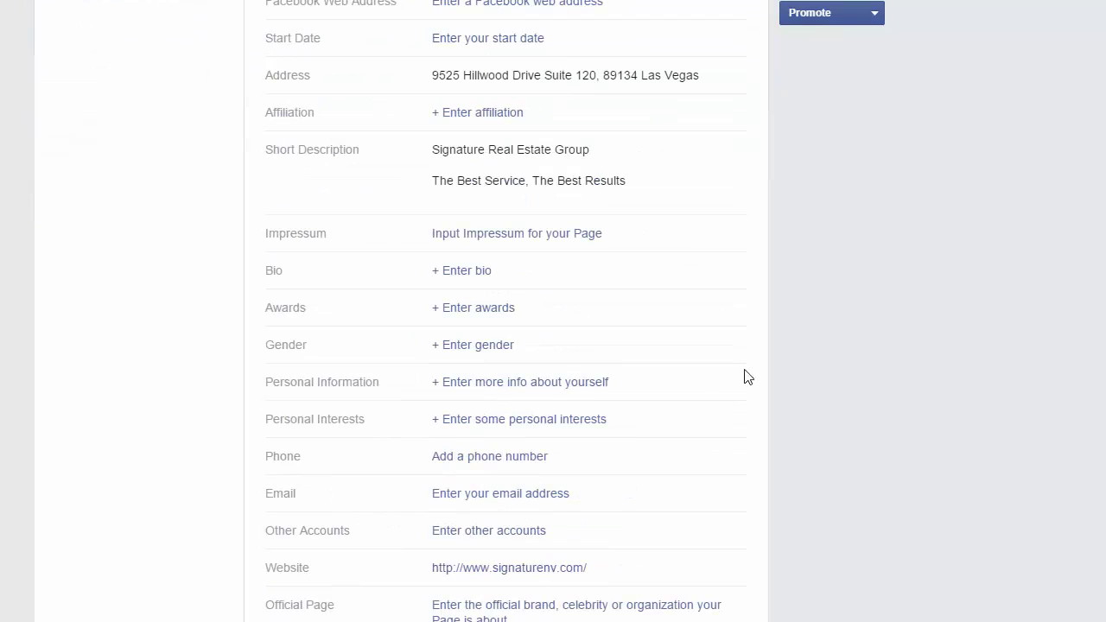
Paste the full Signature Real Estate Group introduction as the page Bio, save it, and expand it.
{"action": "left_click", "coordinate": [474, 275]}
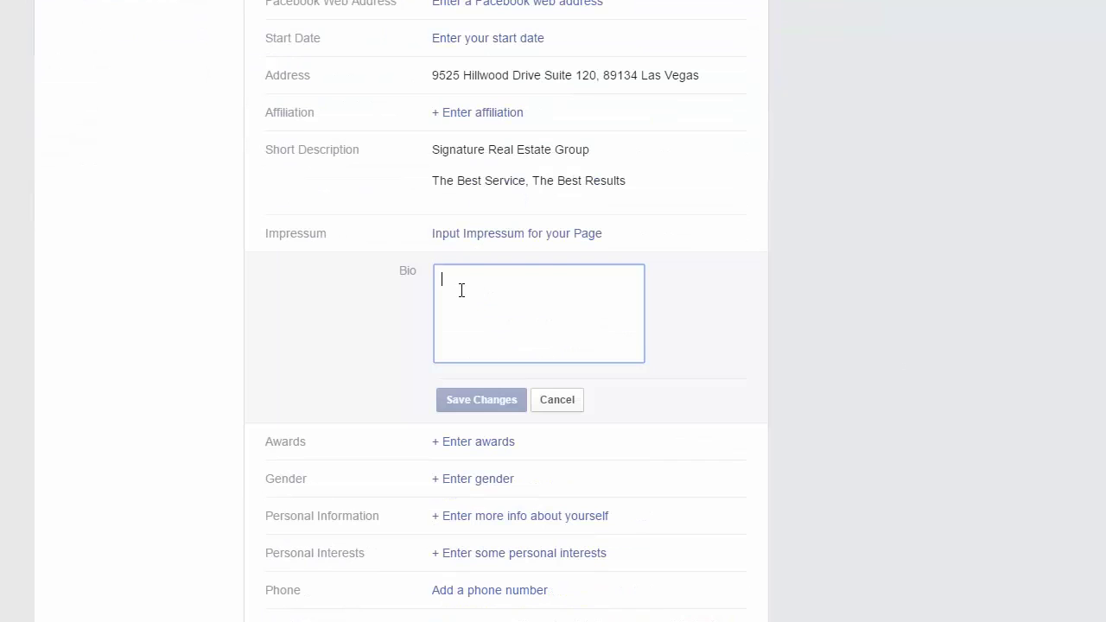
{"action": "key", "text": "ctrl+v"}
{"action": "left_click", "coordinate": [497, 402]}
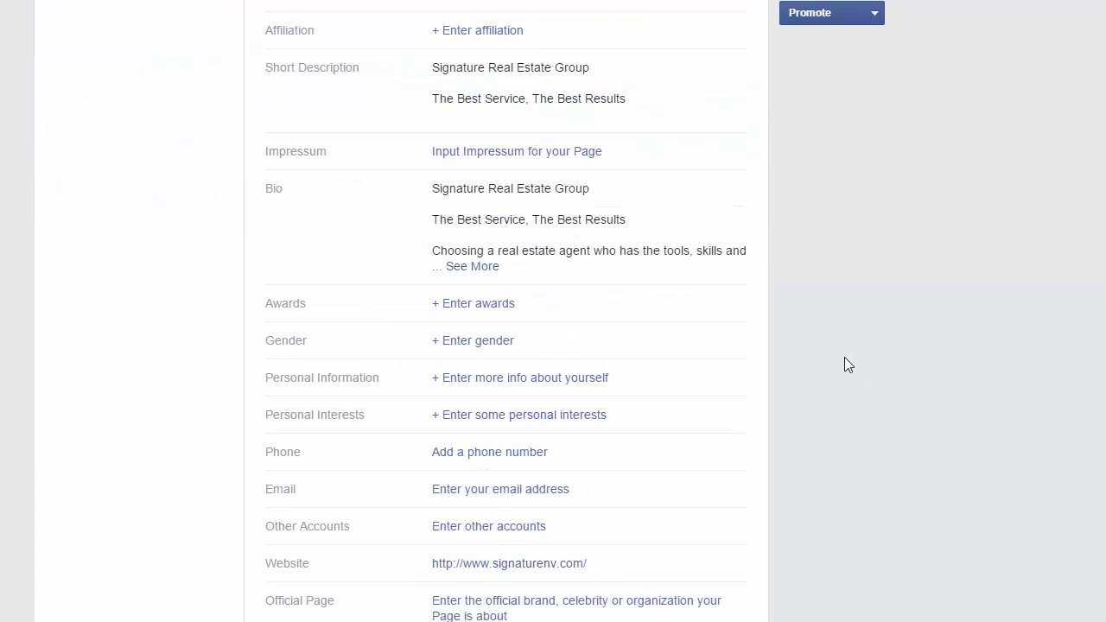
{"action": "left_click", "coordinate": [482, 267]}
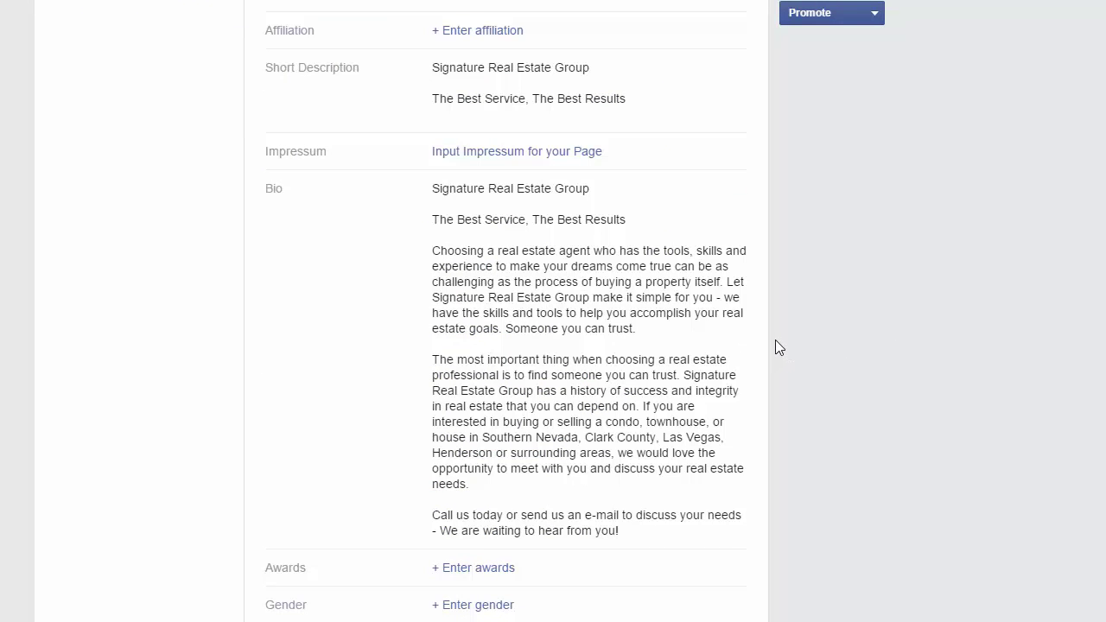
{"action": "scroll", "coordinate": [775, 347], "scroll_direction": "down", "scroll_amount": 2}
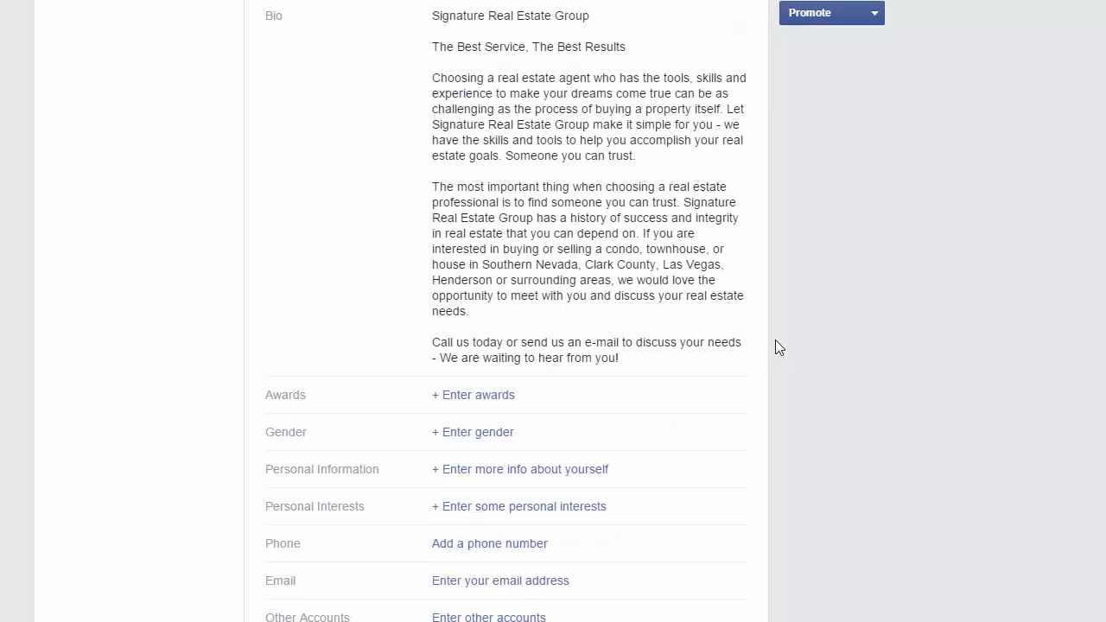
Save 'Realtor of the Month' as the page's award.
{"action": "left_click", "coordinate": [493, 396]}
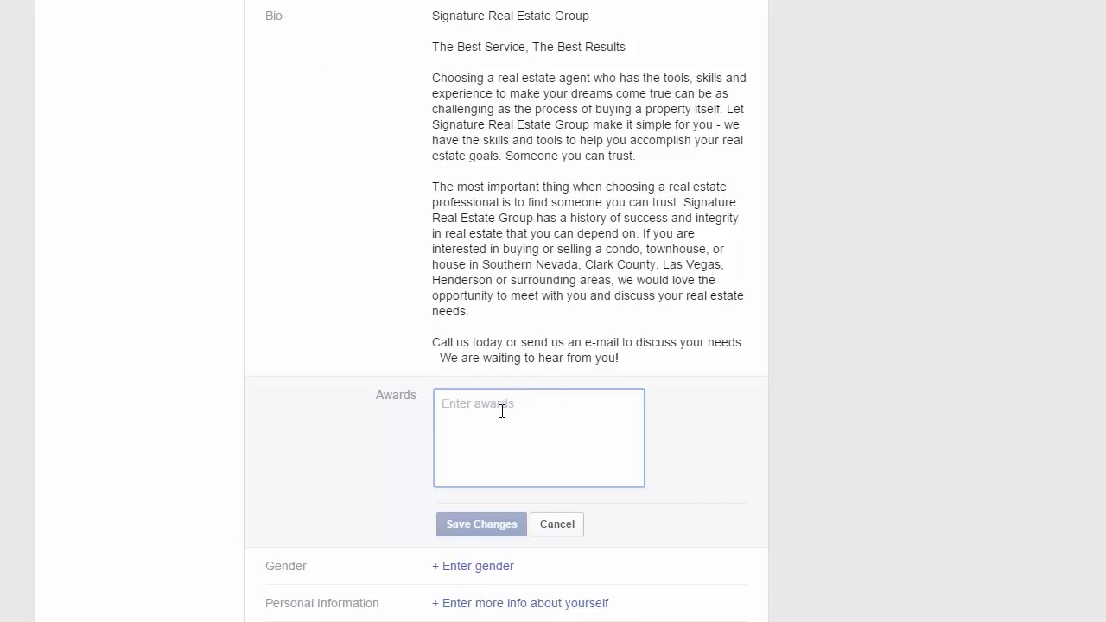
{"action": "type", "text": "Realtor of the Month"}
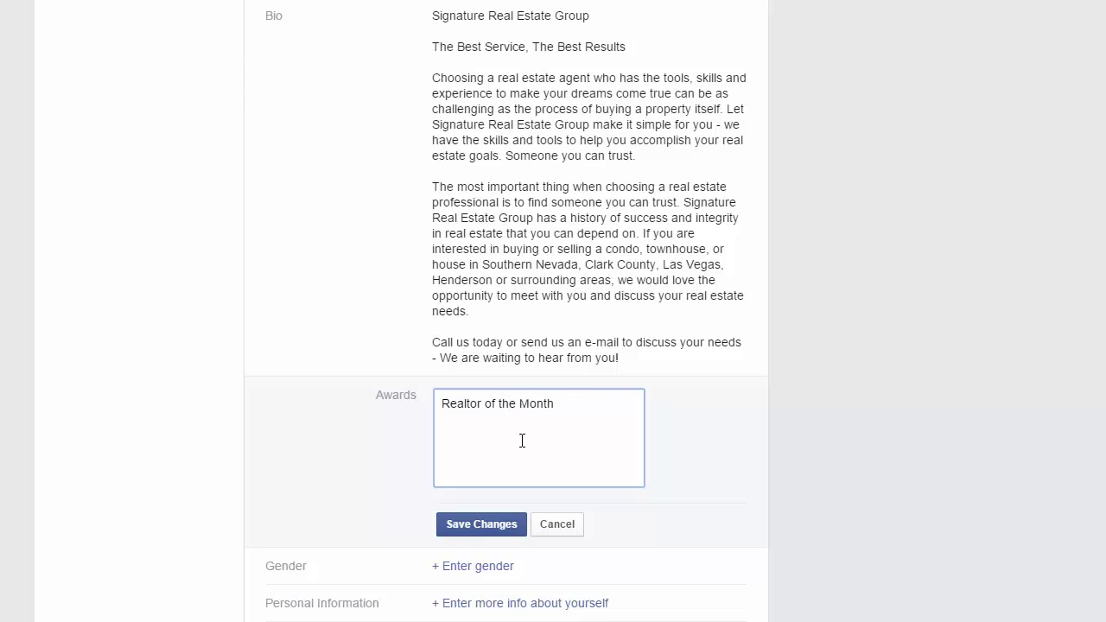
{"action": "left_click", "coordinate": [477, 519]}
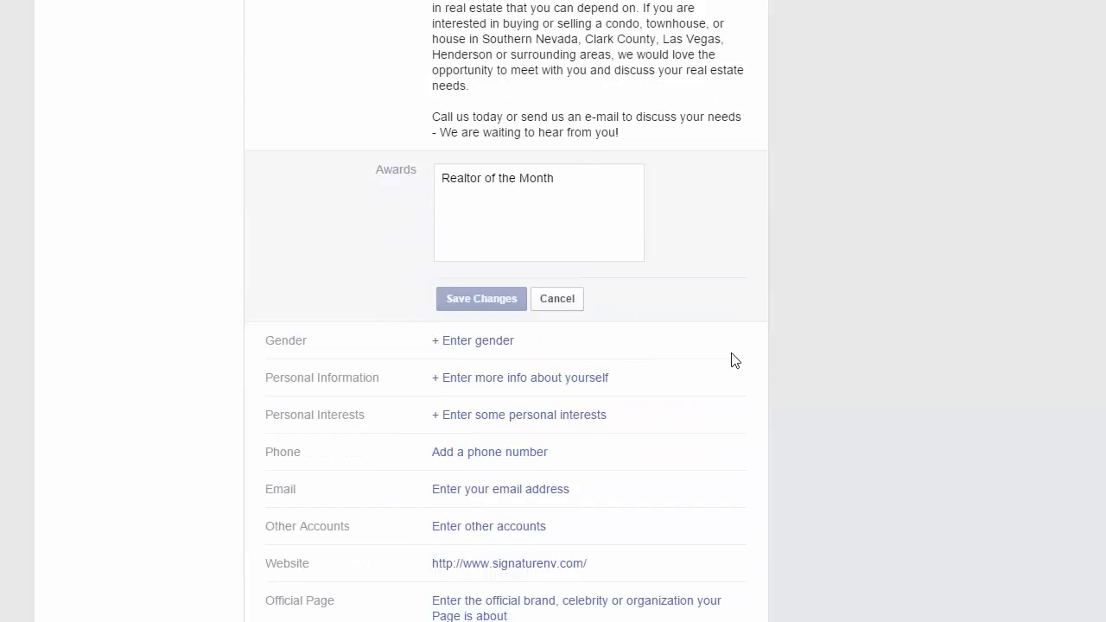
{"action": "scroll", "coordinate": [398, 299], "scroll_direction": "down", "scroll_amount": 6}
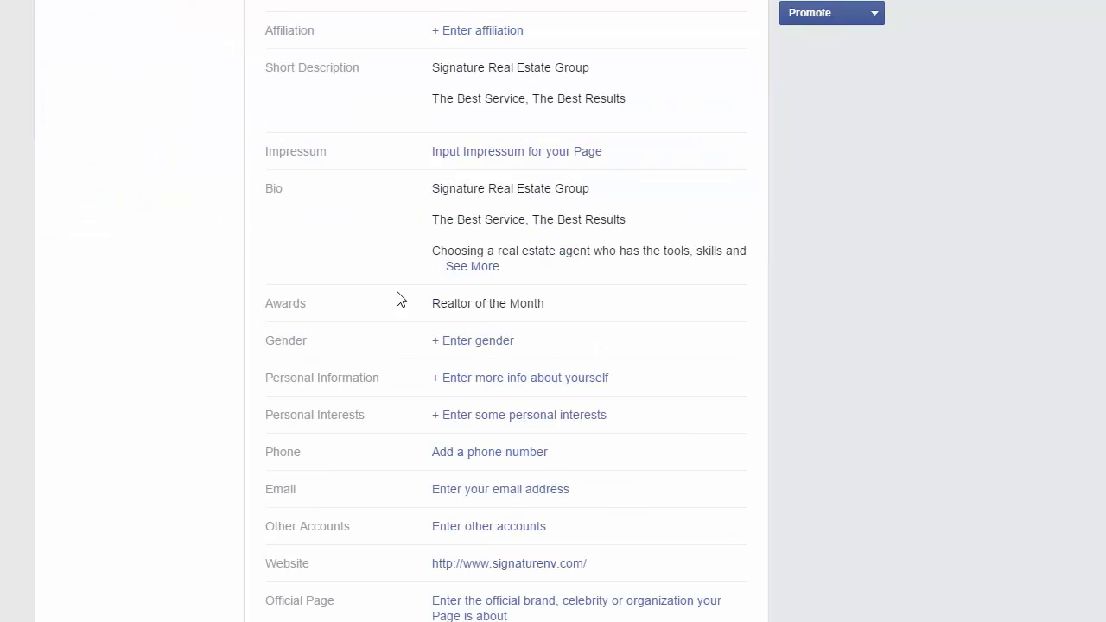
Set the page's gender to Male and save it.
{"action": "left_click", "coordinate": [448, 348]}
{"action": "left_click", "coordinate": [507, 347]}
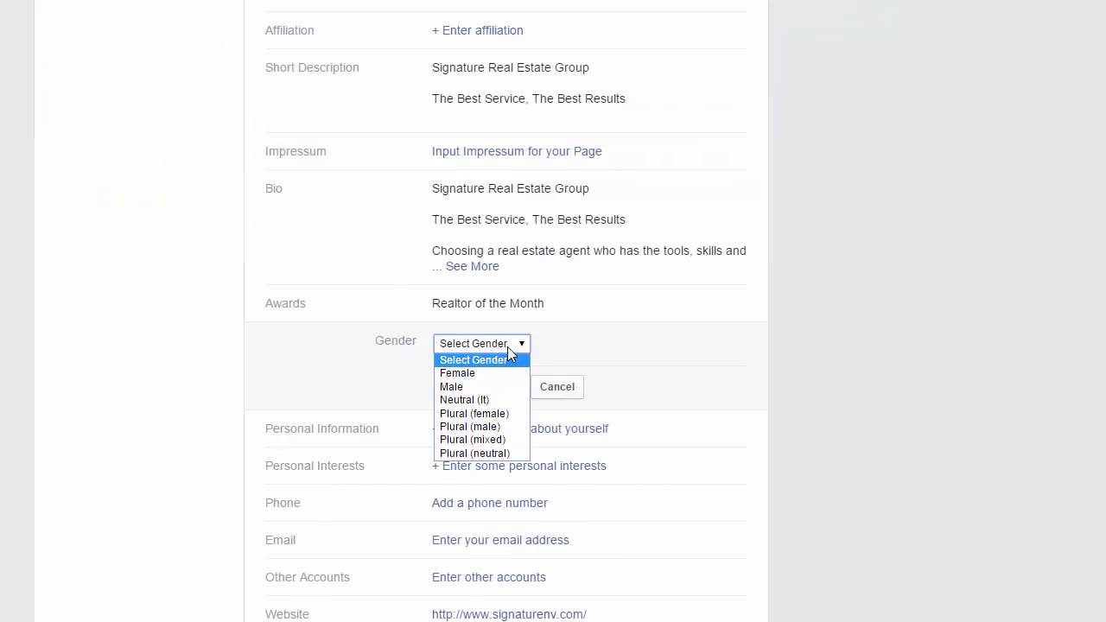
{"action": "left_click", "coordinate": [484, 385]}
{"action": "left_click", "coordinate": [448, 386]}
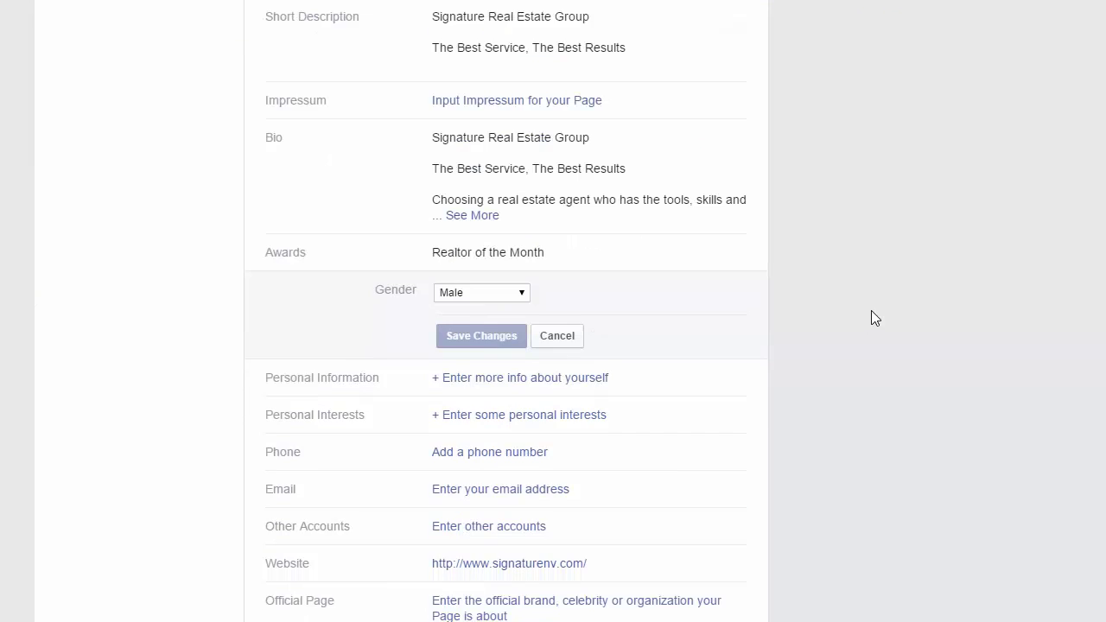
{"action": "scroll", "coordinate": [928, 370], "scroll_direction": "down", "scroll_amount": 6}
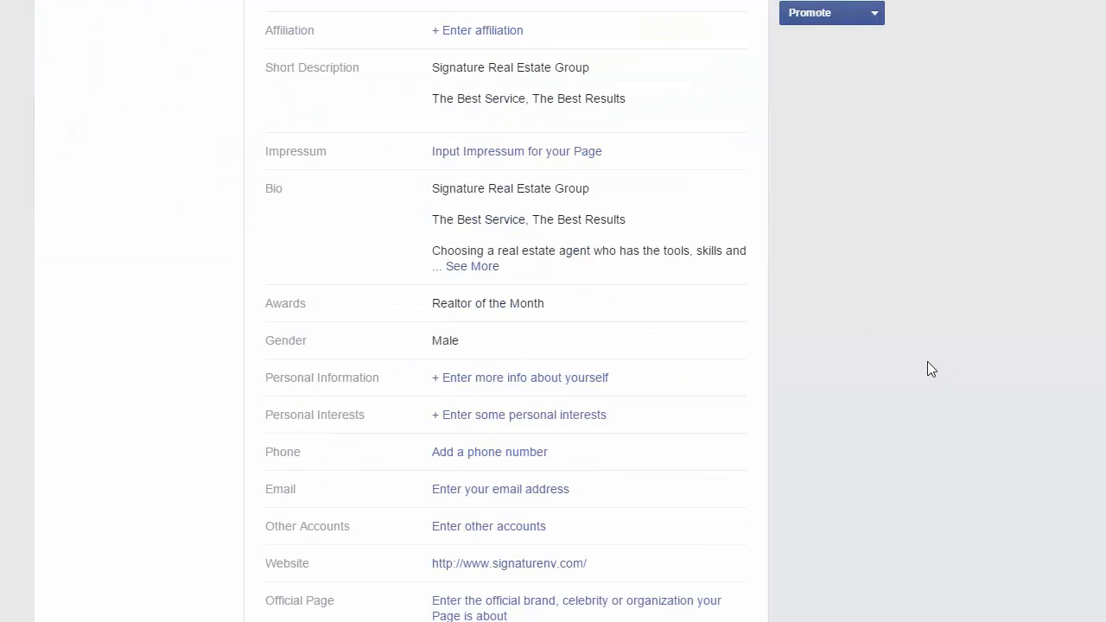
Write and save a personal info line: a Las Vegas realtor offering help with home buying and selling.
{"action": "left_click", "coordinate": [526, 381]}
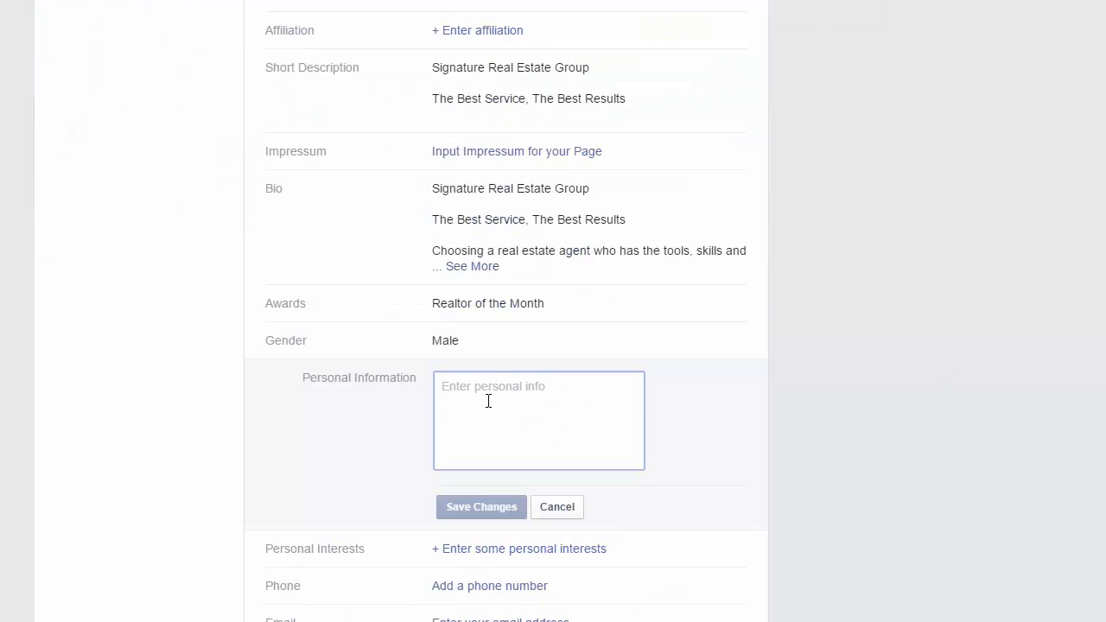
{"action": "type", "text": "I am a r"}
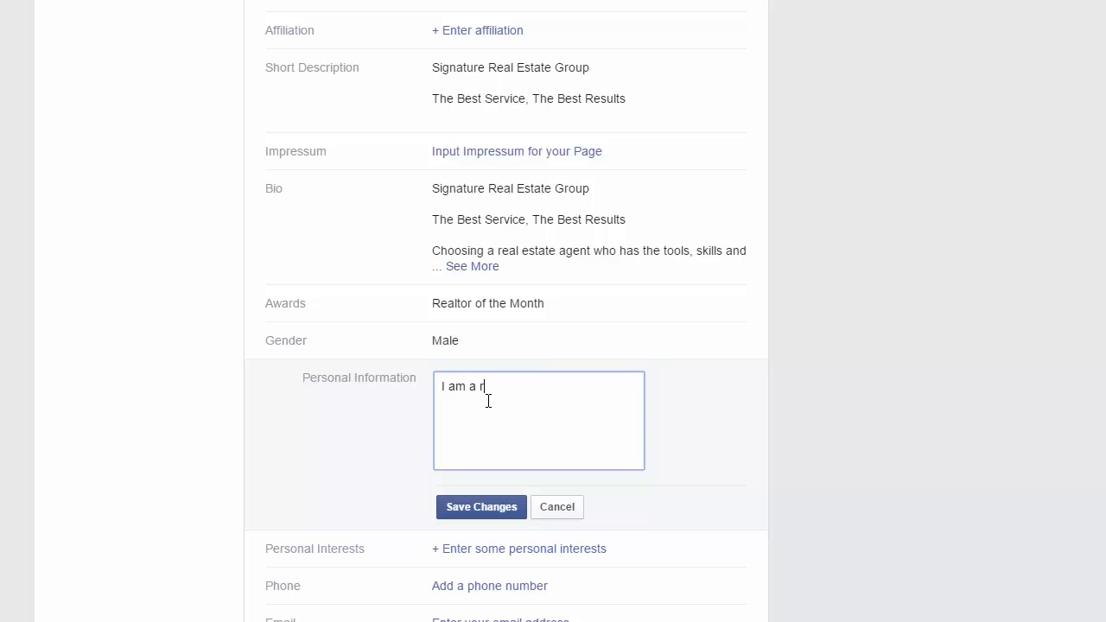
{"action": "type", "text": "ealtor in Las vegas I would love to help you with "}
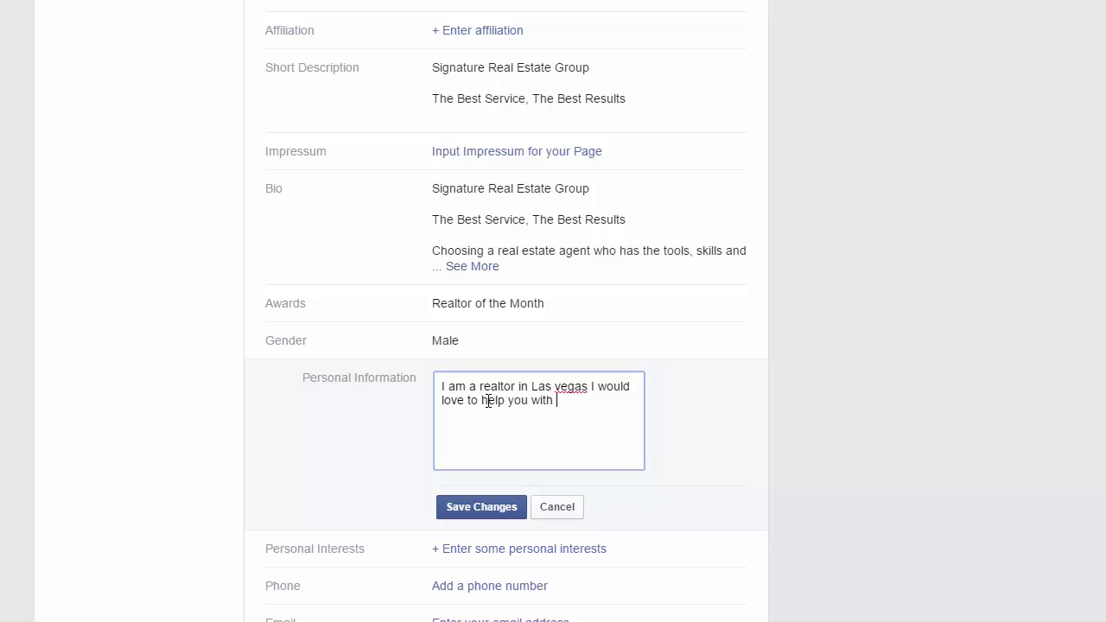
{"action": "type", "text": "your home buying and selling needs."}
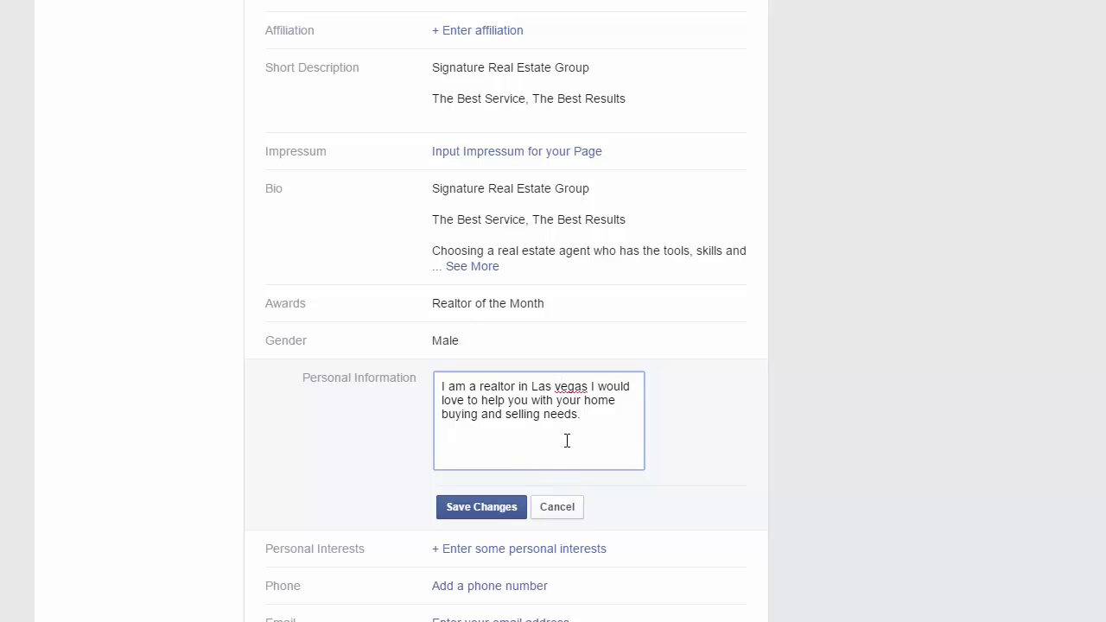
{"action": "type", "text": "V"}
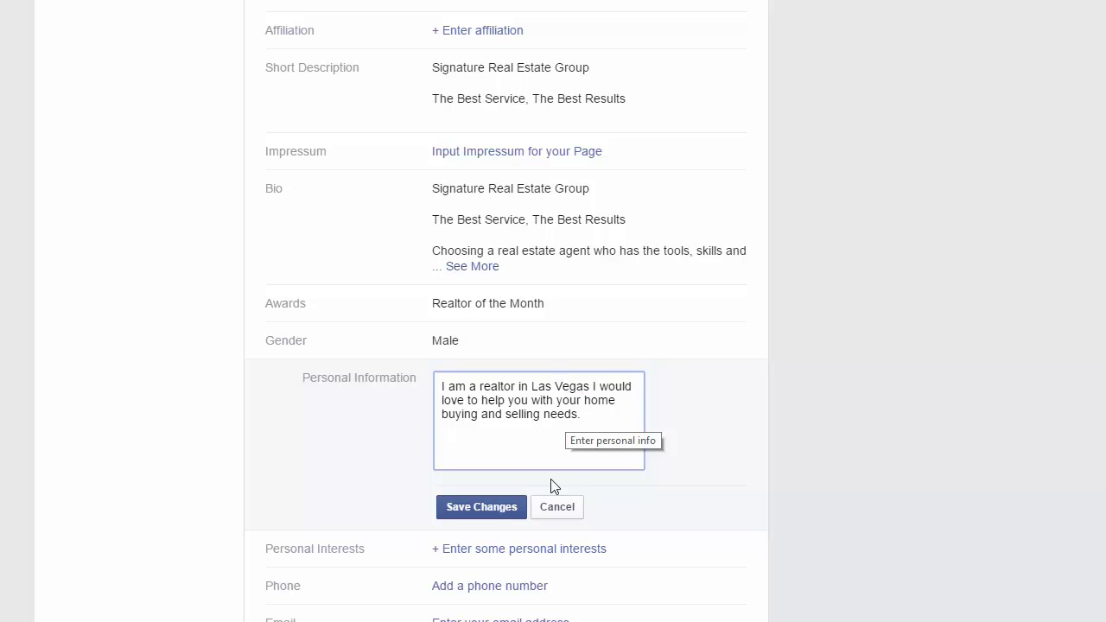
{"action": "left_click", "coordinate": [505, 511]}
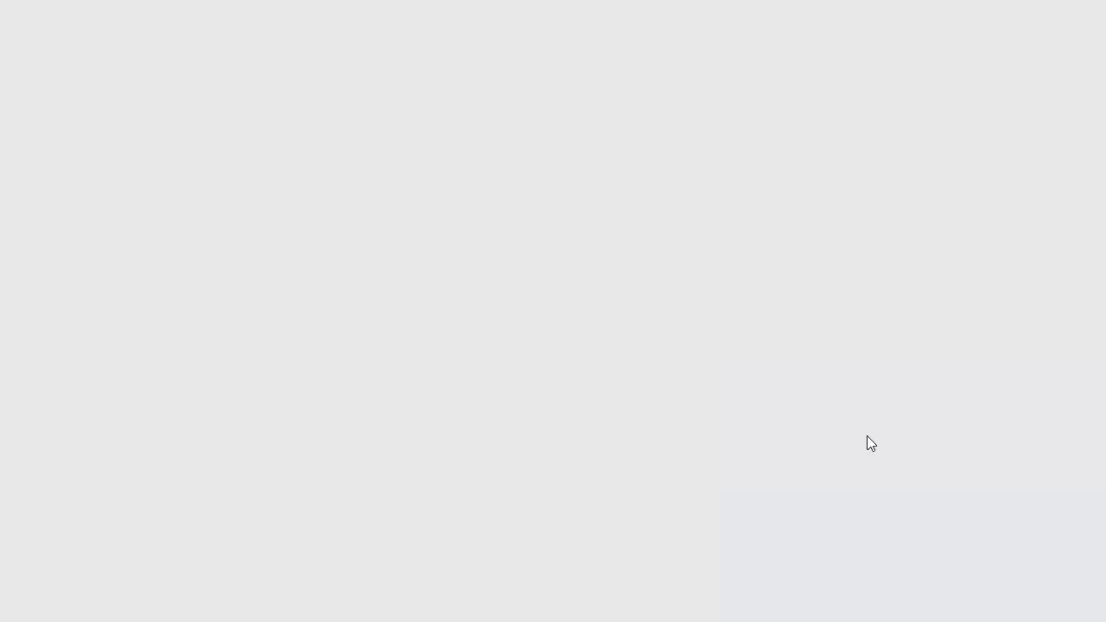
Add the agent's business phone number to the page info and save it.
{"action": "scroll", "coordinate": [815, 429], "scroll_direction": "down", "scroll_amount": 3}
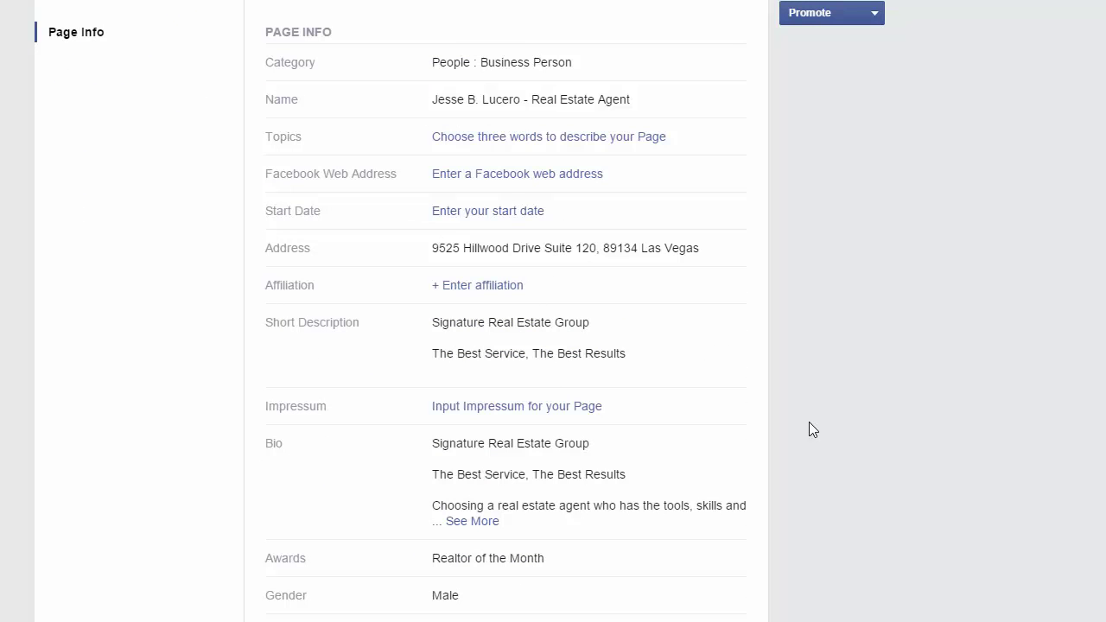
{"action": "scroll", "coordinate": [644, 336], "scroll_direction": "down", "scroll_amount": 2}
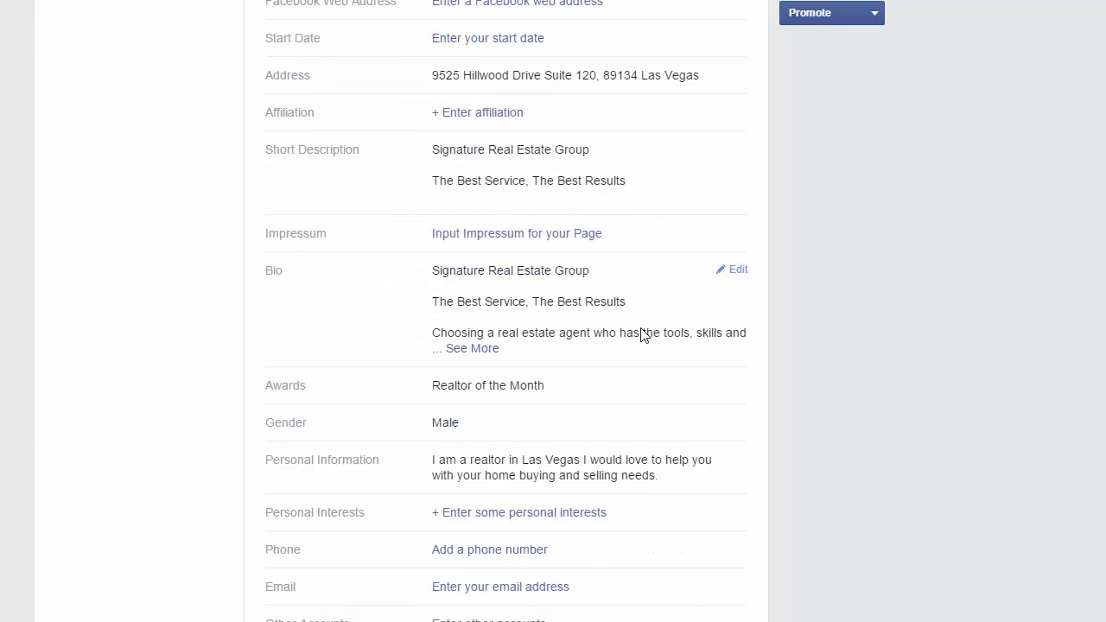
{"action": "scroll", "coordinate": [642, 332], "scroll_direction": "down", "scroll_amount": 1}
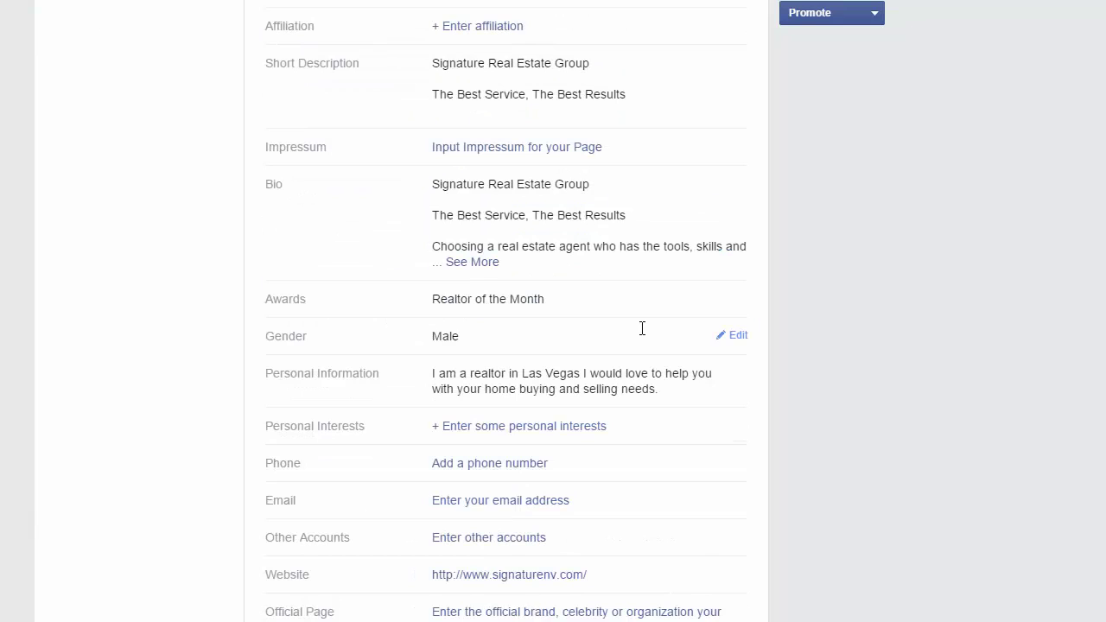
{"action": "left_click", "coordinate": [531, 464]}
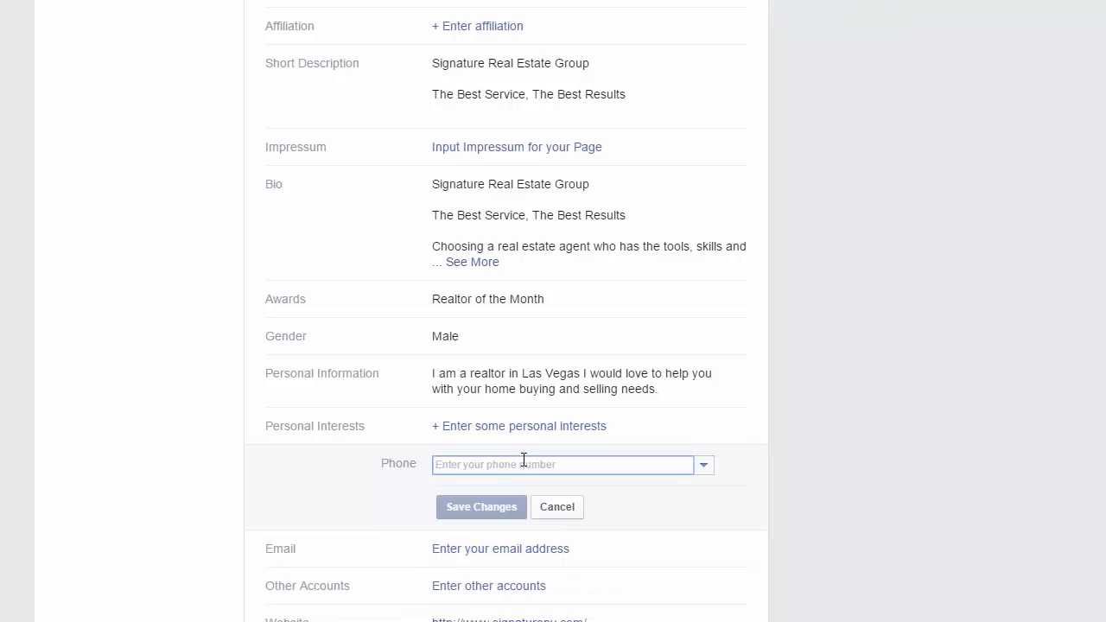
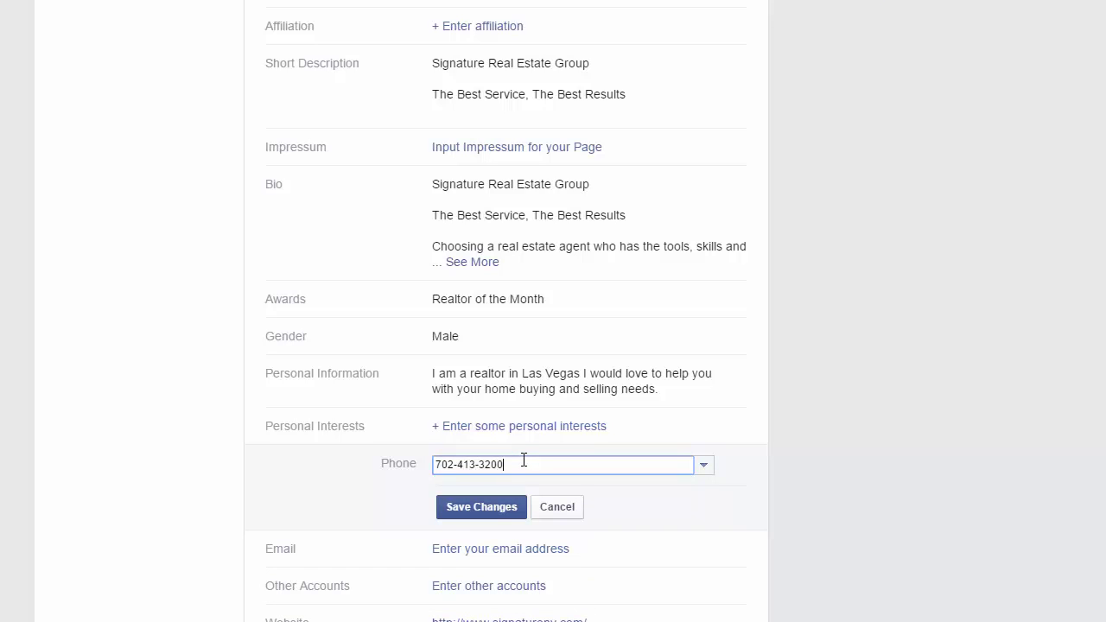
{"action": "left_click", "coordinate": [462, 508]}
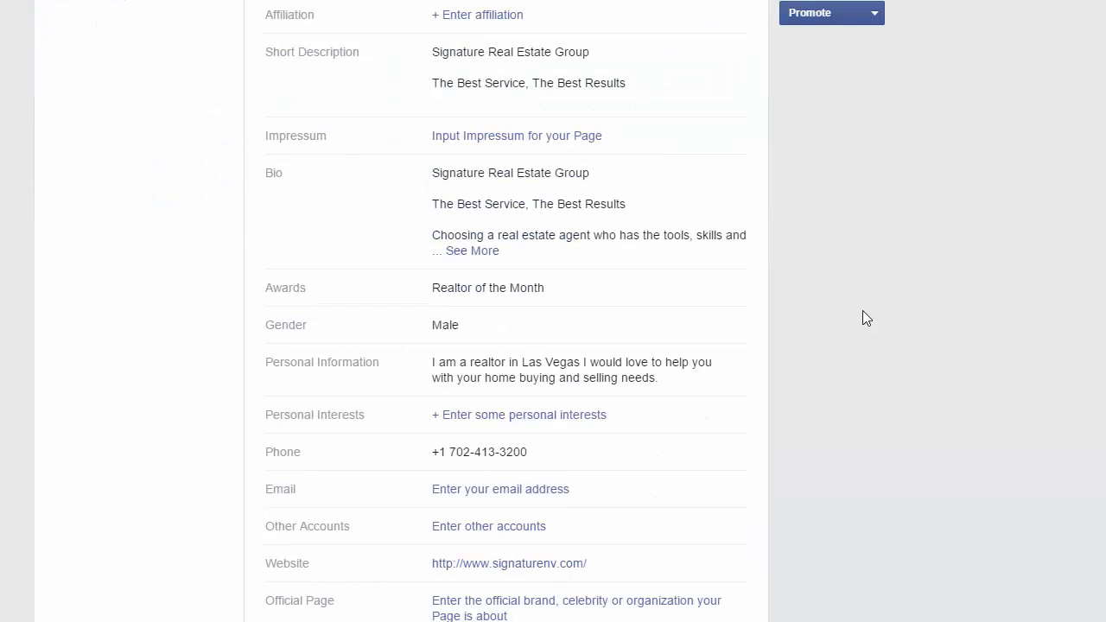
Add the business contact e-mail address and save it.
{"action": "left_click", "coordinate": [531, 489]}
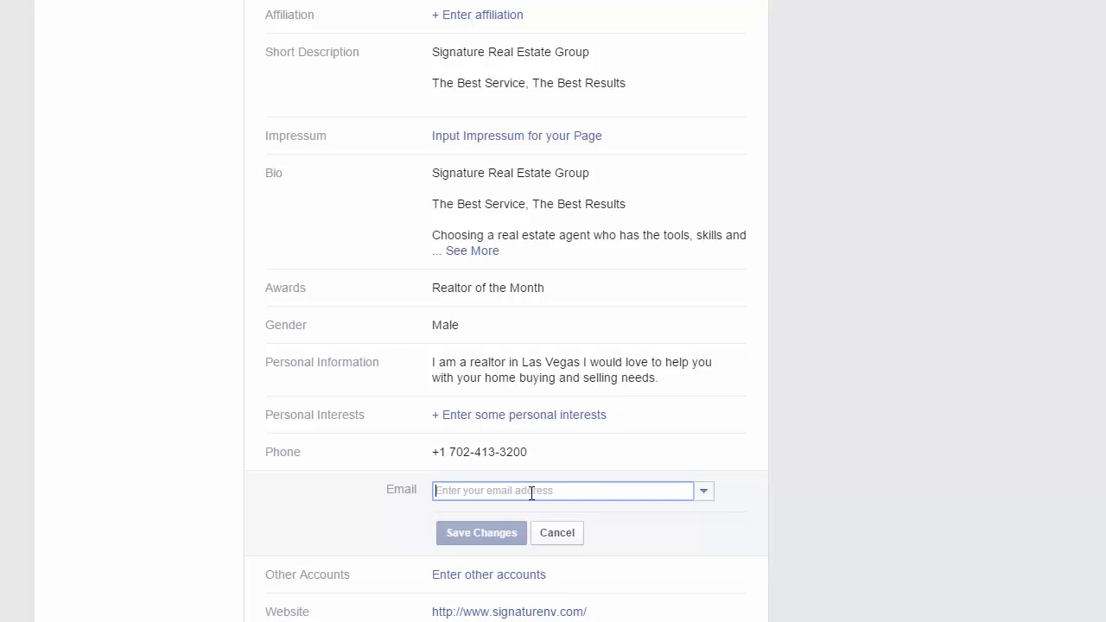
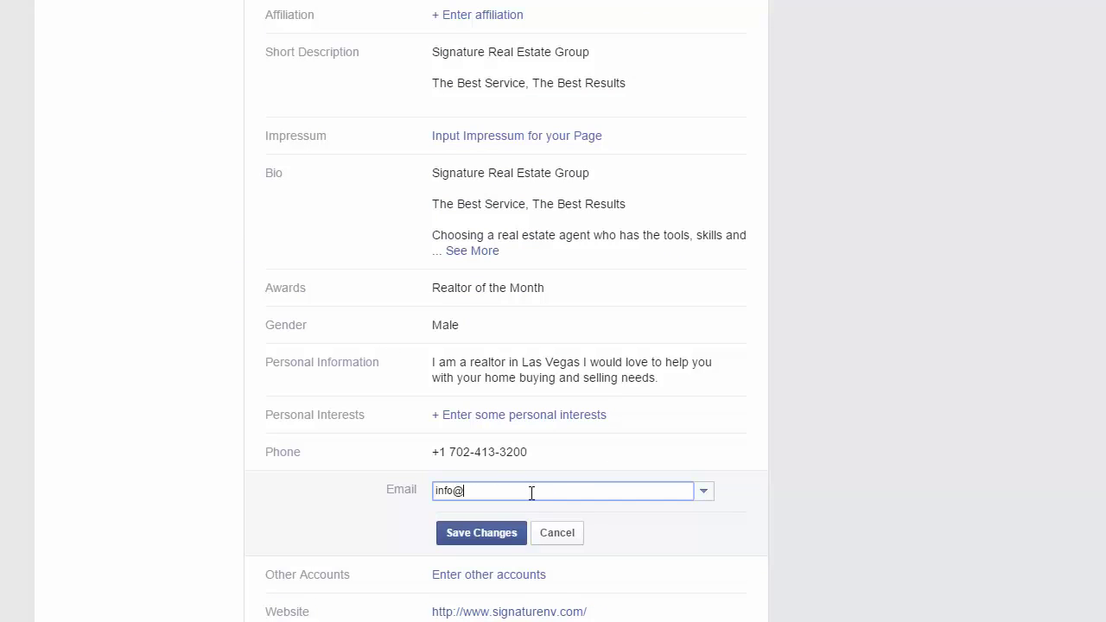
{"action": "left_click", "coordinate": [461, 540]}
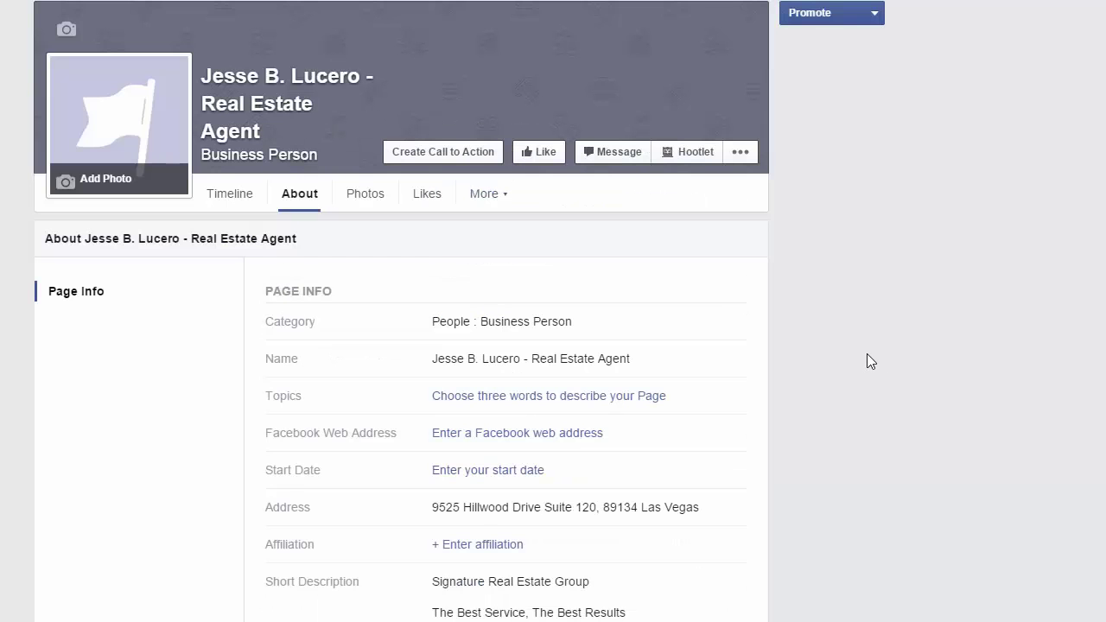
{"action": "scroll", "coordinate": [870, 361], "scroll_direction": "down", "scroll_amount": 5}
{"action": "scroll", "coordinate": [867, 355], "scroll_direction": "down", "scroll_amount": 2}
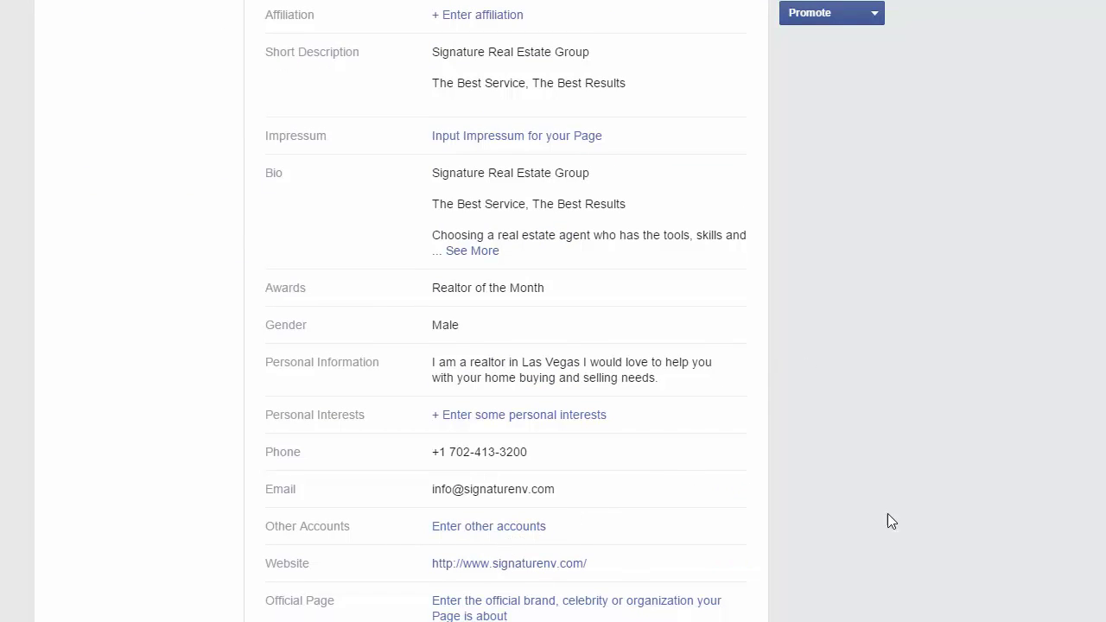
{"action": "scroll", "coordinate": [883, 514], "scroll_direction": "up", "scroll_amount": 5}
{"action": "scroll", "coordinate": [662, 340], "scroll_direction": "up", "scroll_amount": 1}
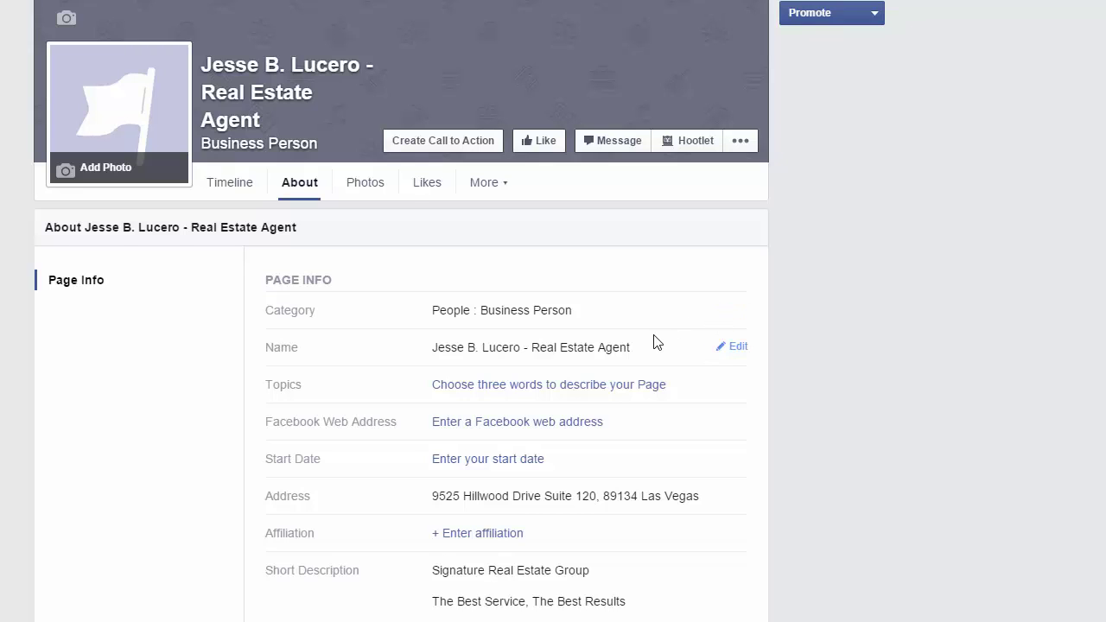
Set the start date type to Started, with year 2015 and month March.
{"action": "scroll", "coordinate": [605, 373], "scroll_direction": "down", "scroll_amount": 1}
{"action": "left_click", "coordinate": [512, 381]}
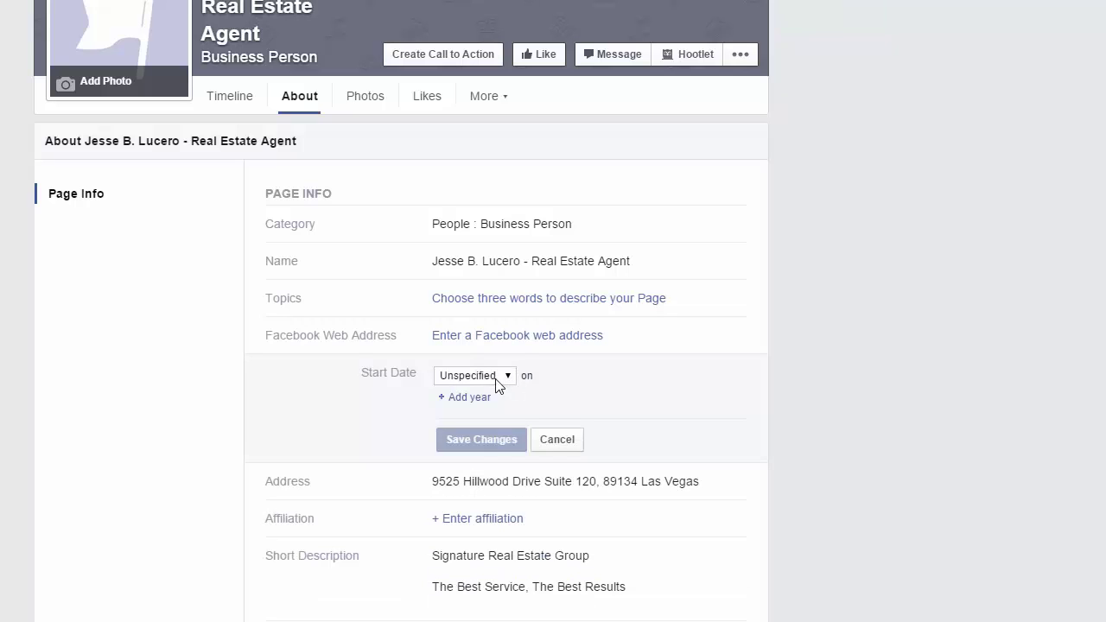
{"action": "left_click", "coordinate": [497, 378]}
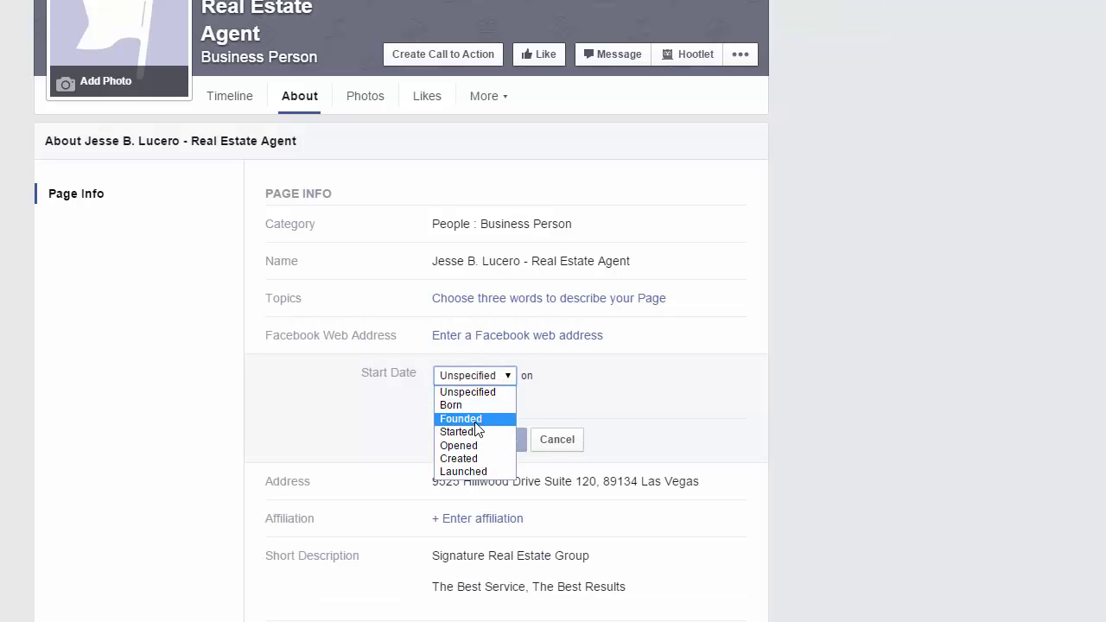
{"action": "left_click", "coordinate": [476, 432]}
{"action": "left_click", "coordinate": [476, 402]}
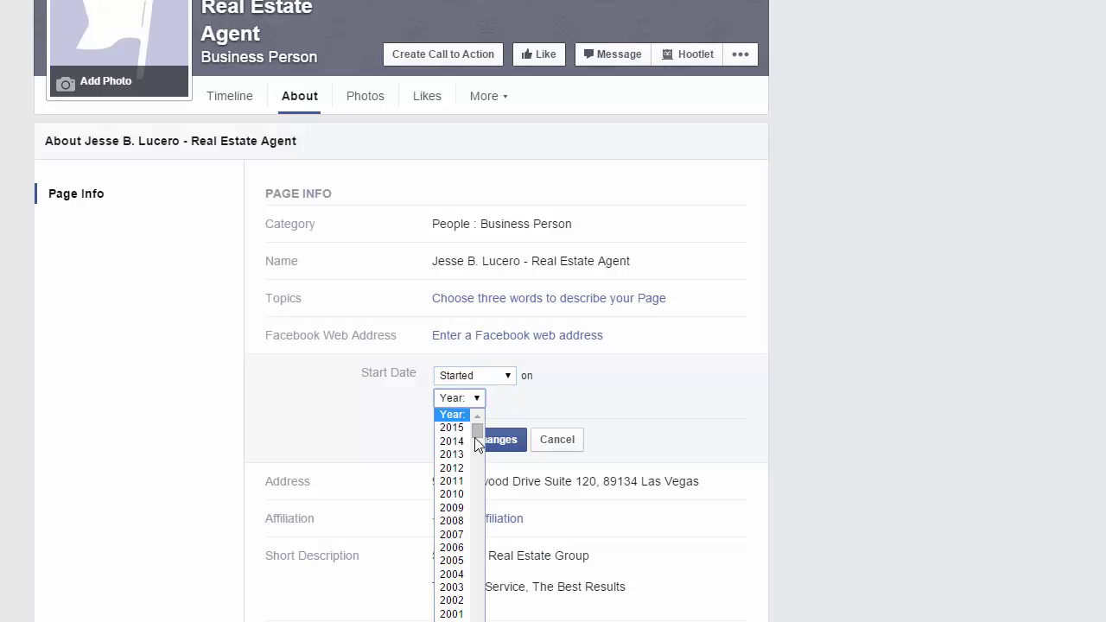
{"action": "left_click", "coordinate": [455, 432]}
{"action": "left_click", "coordinate": [533, 399]}
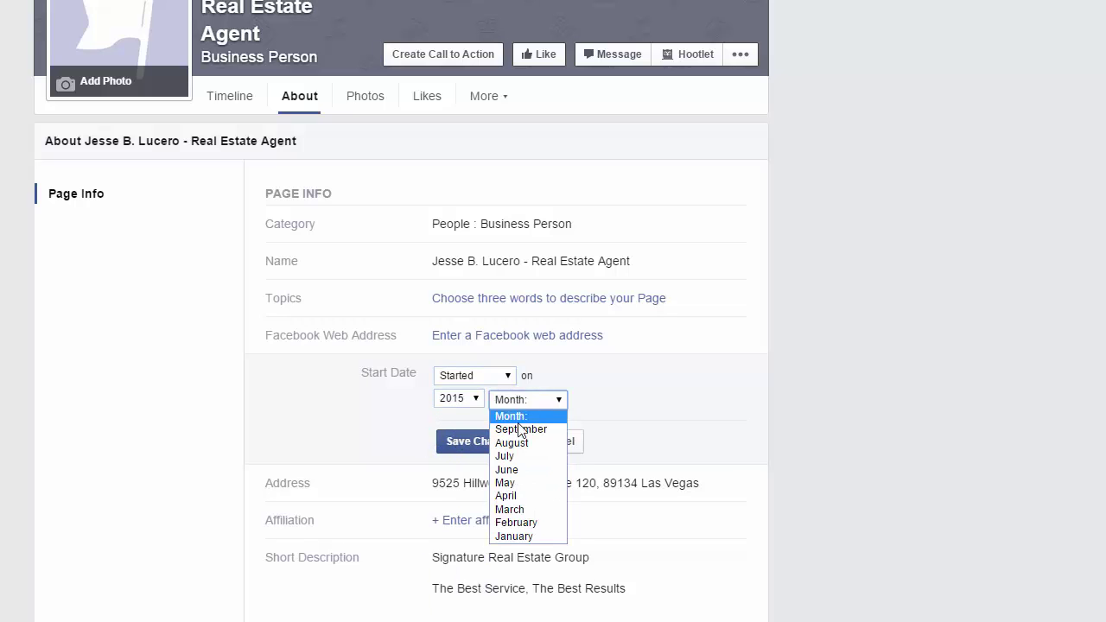
{"action": "left_click", "coordinate": [523, 510]}
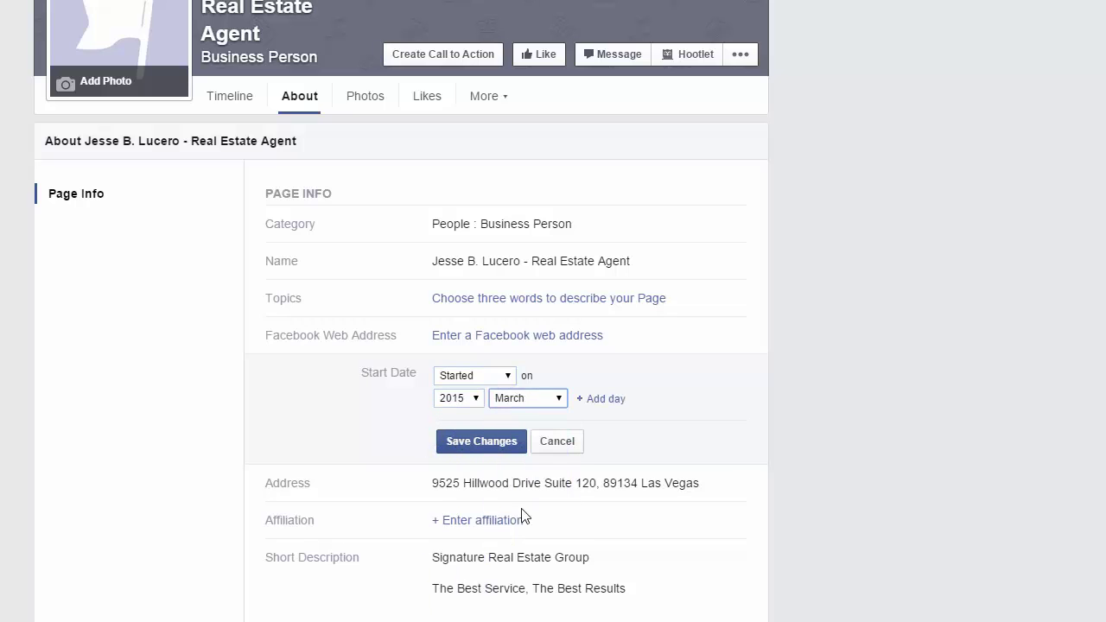
Choose day 17 for the start date and save it.
{"action": "left_click", "coordinate": [596, 399]}
{"action": "left_click", "coordinate": [596, 399]}
{"action": "scroll", "coordinate": [610, 519], "scroll_direction": "down", "scroll_amount": 1}
{"action": "scroll", "coordinate": [612, 540], "scroll_direction": "down", "scroll_amount": 1}
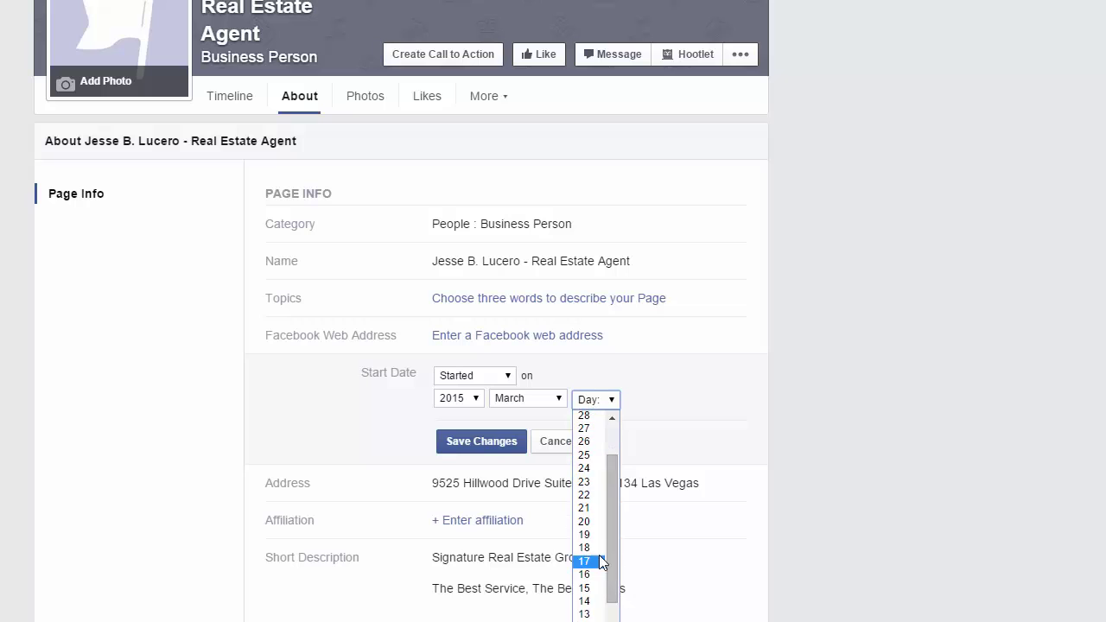
{"action": "left_click", "coordinate": [599, 563]}
{"action": "left_click", "coordinate": [489, 441]}
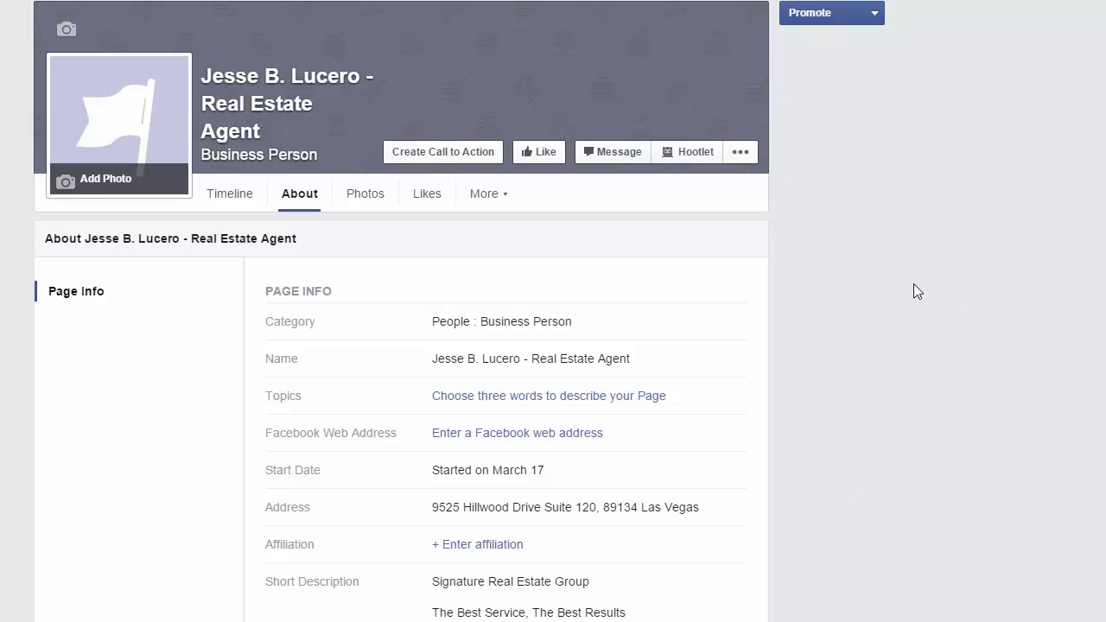
Upload the Desktop photo of the agent holding a VOTE button as the profile picture.
{"action": "scroll", "coordinate": [866, 379], "scroll_direction": "down", "scroll_amount": 6}
{"action": "scroll", "coordinate": [867, 379], "scroll_direction": "up", "scroll_amount": 3}
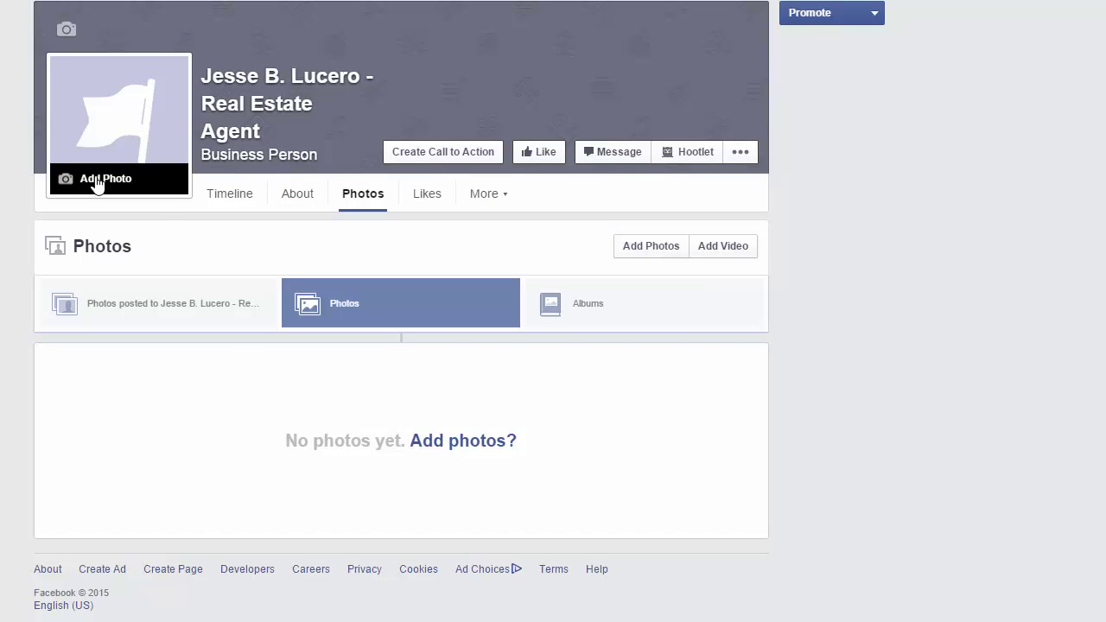
{"action": "left_click", "coordinate": [97, 180]}
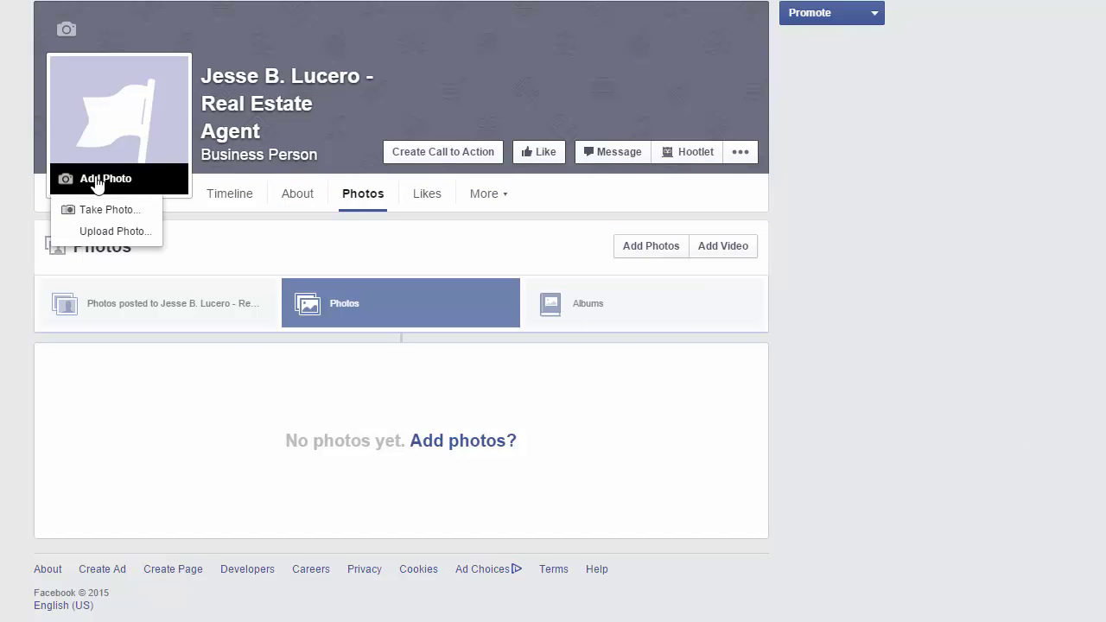
{"action": "left_click", "coordinate": [105, 232]}
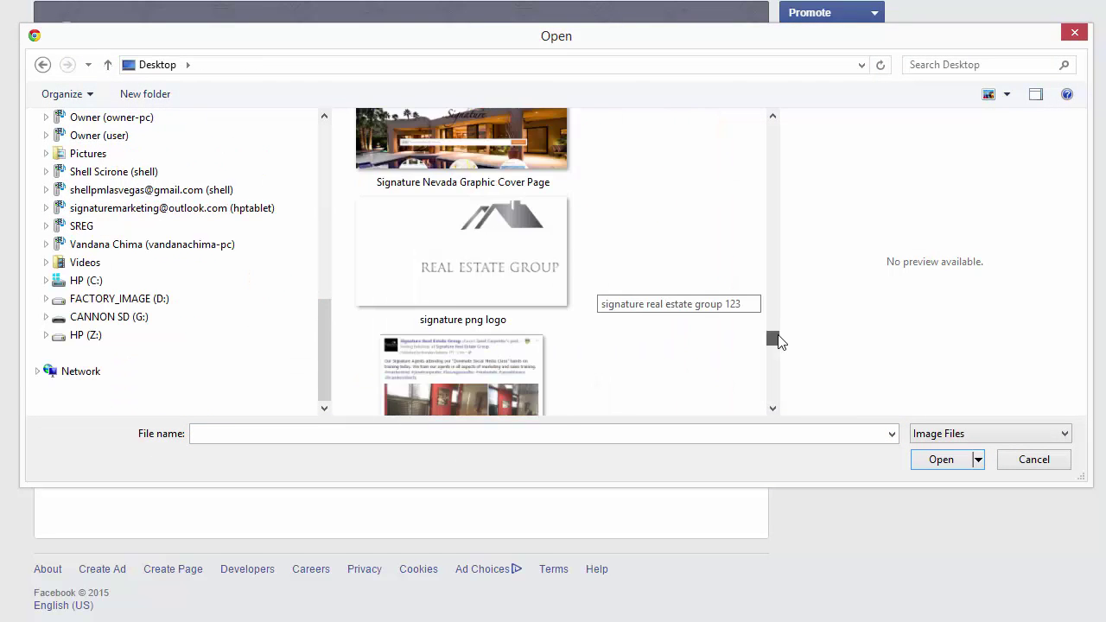
{"action": "scroll", "coordinate": [775, 343], "scroll_direction": "down", "scroll_amount": 4}
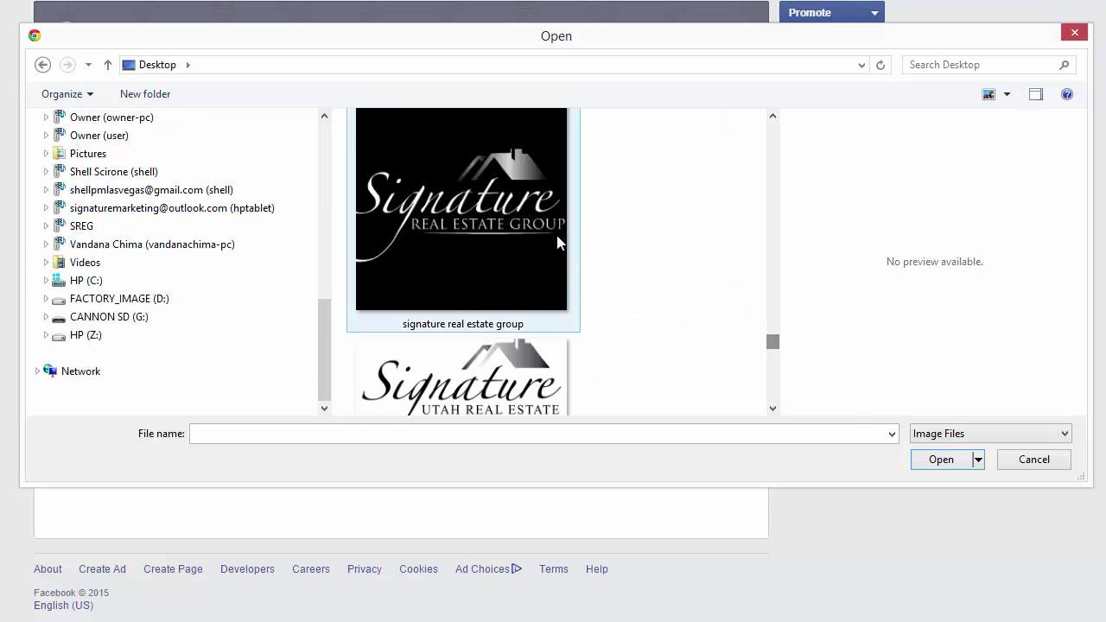
{"action": "scroll", "coordinate": [778, 347], "scroll_direction": "down", "scroll_amount": 3}
{"action": "left_click_drag", "start_coordinate": [778, 349], "coordinate": [785, 390]}
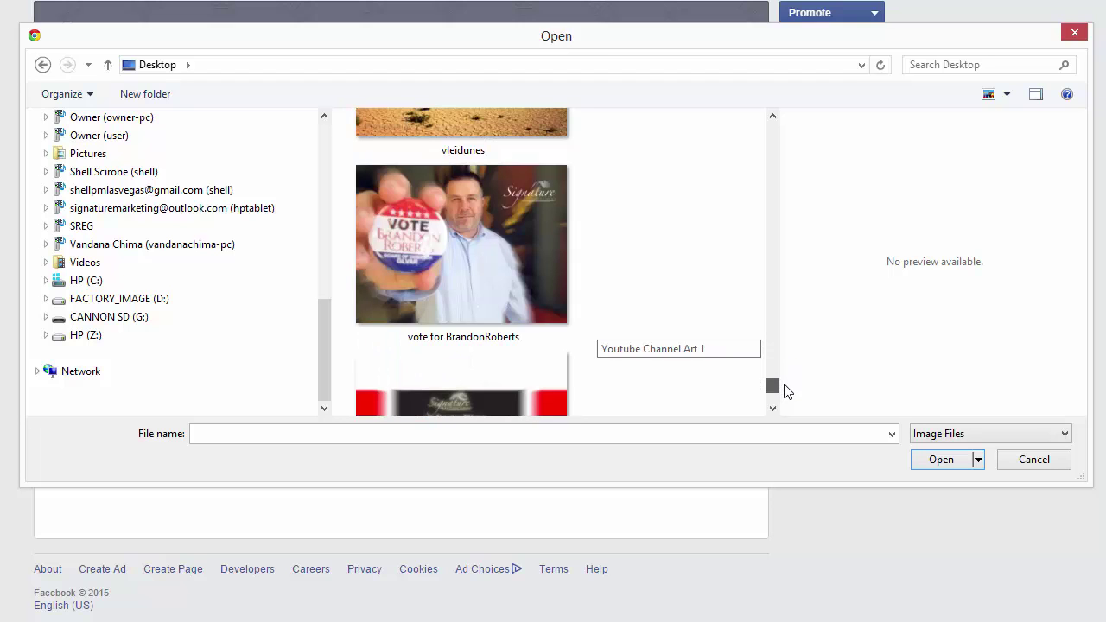
{"action": "left_click", "coordinate": [442, 227]}
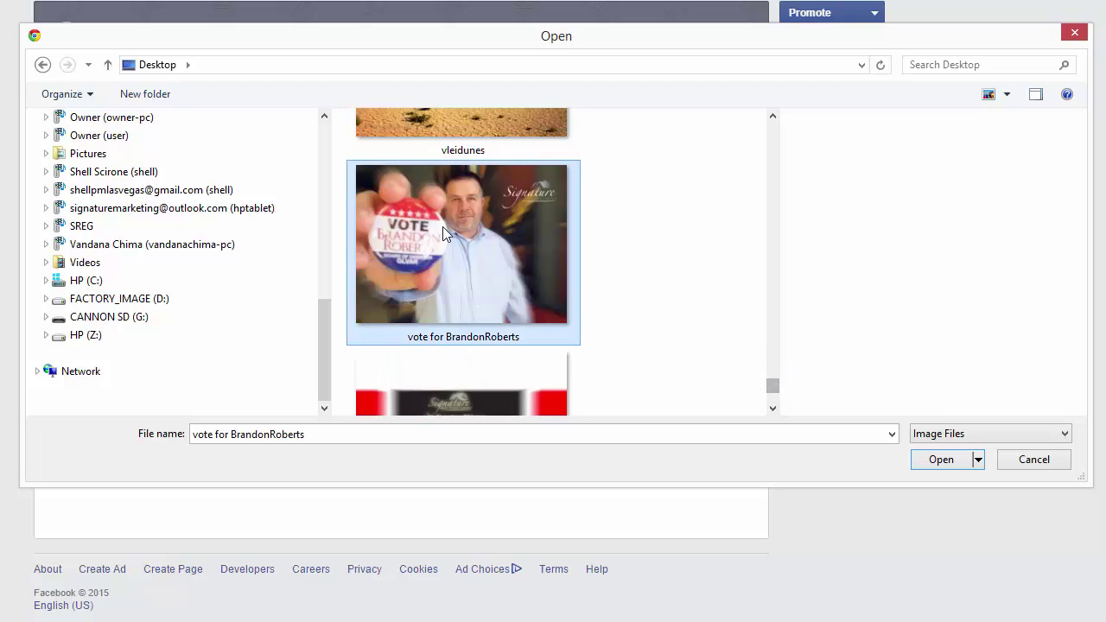
{"action": "left_click", "coordinate": [942, 460]}
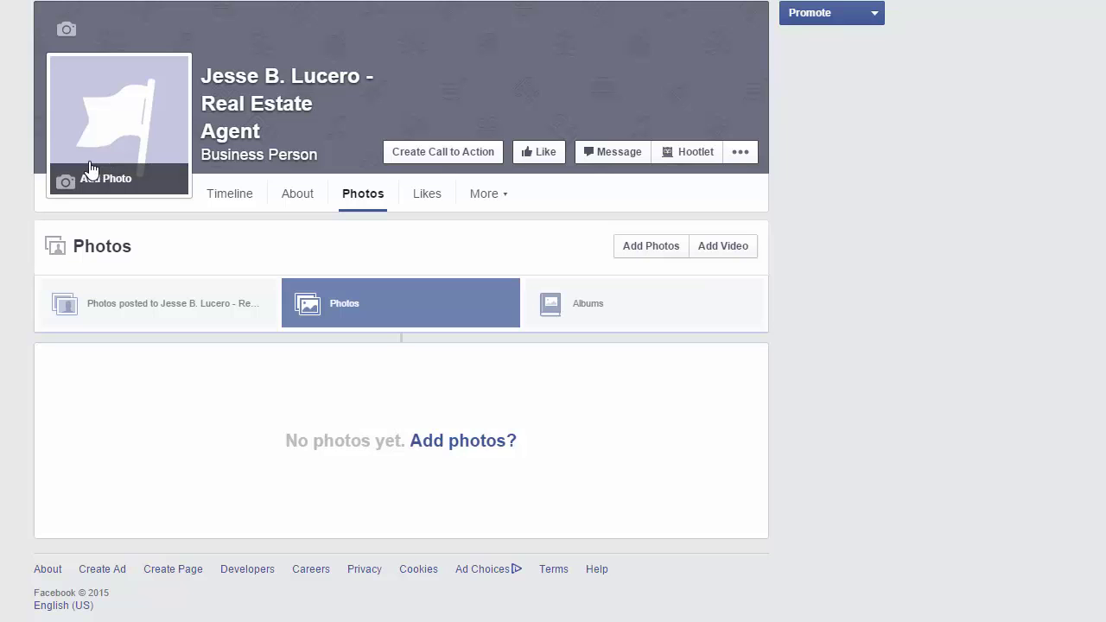
Upload 'cover photo for facebook page' from Pictures as the cover image and save its placement.
{"action": "left_click", "coordinate": [58, 29]}
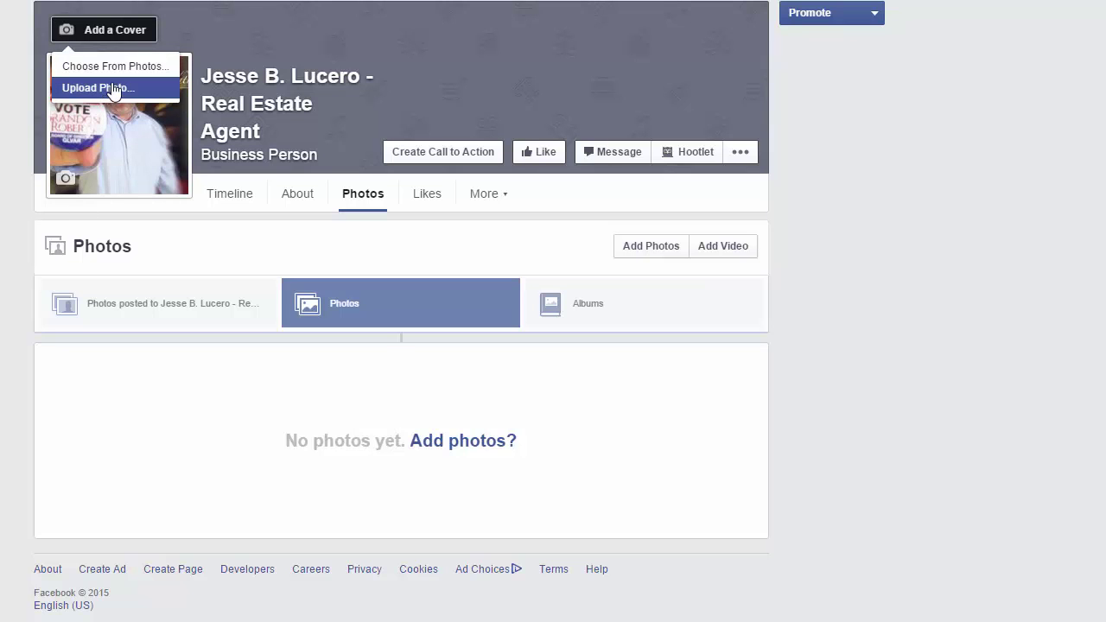
{"action": "left_click", "coordinate": [924, 98]}
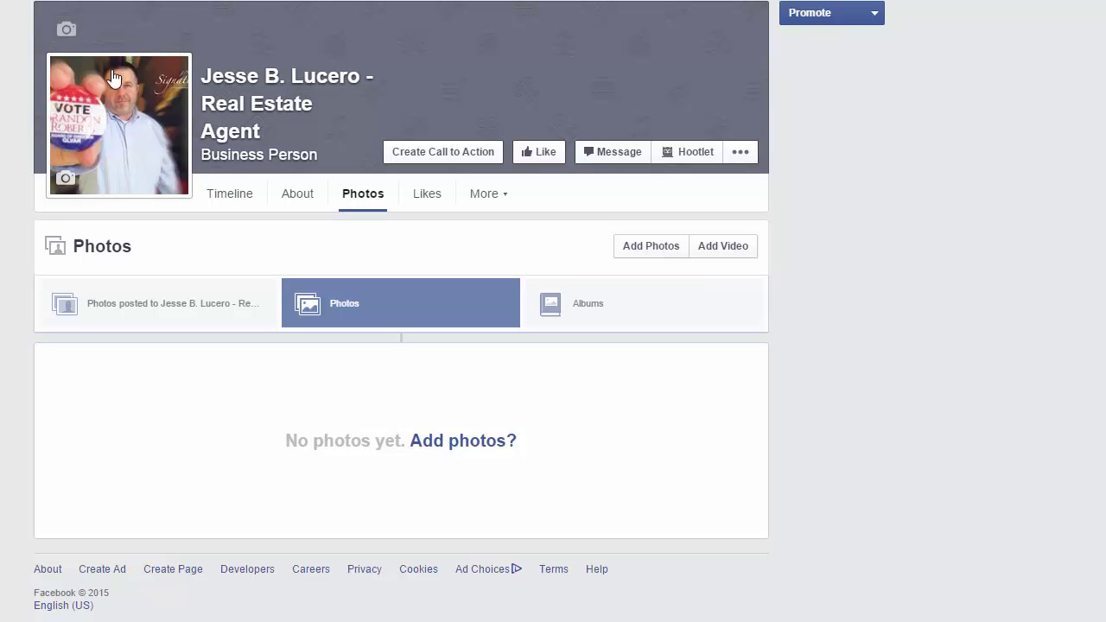
{"action": "left_click", "coordinate": [69, 38]}
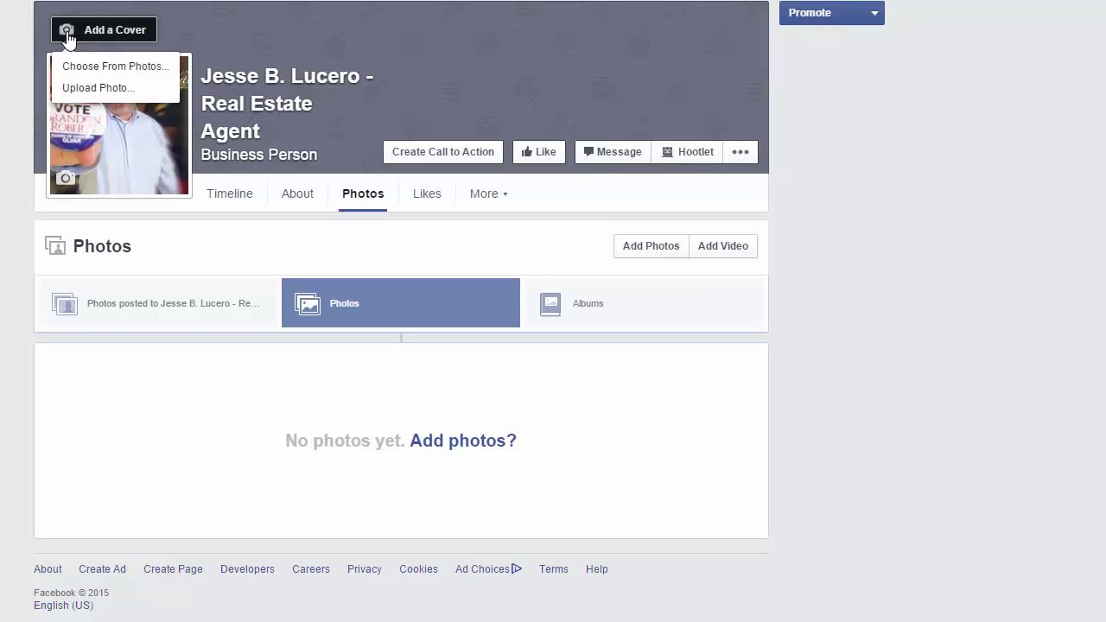
{"action": "left_click", "coordinate": [101, 88]}
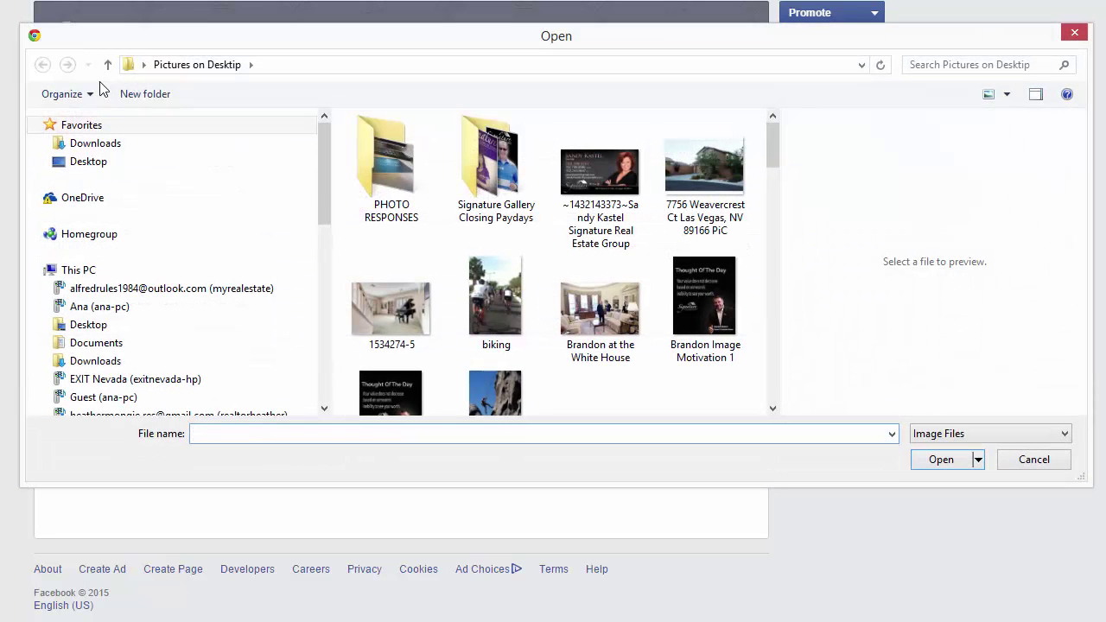
{"action": "left_click_drag", "start_coordinate": [777, 135], "coordinate": [780, 154]}
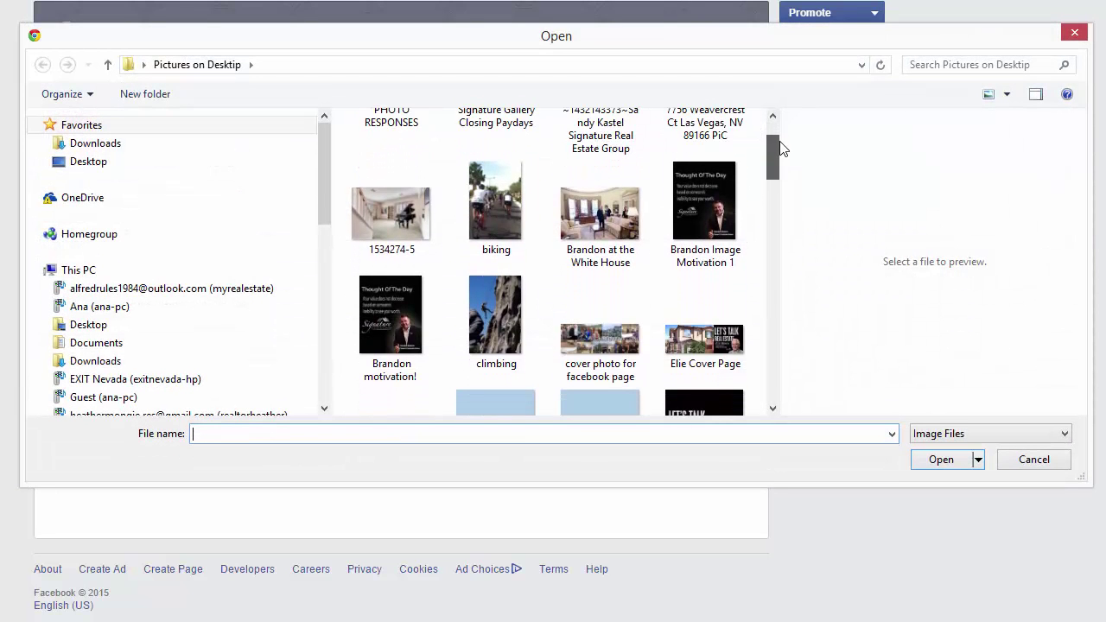
{"action": "left_click", "coordinate": [621, 358]}
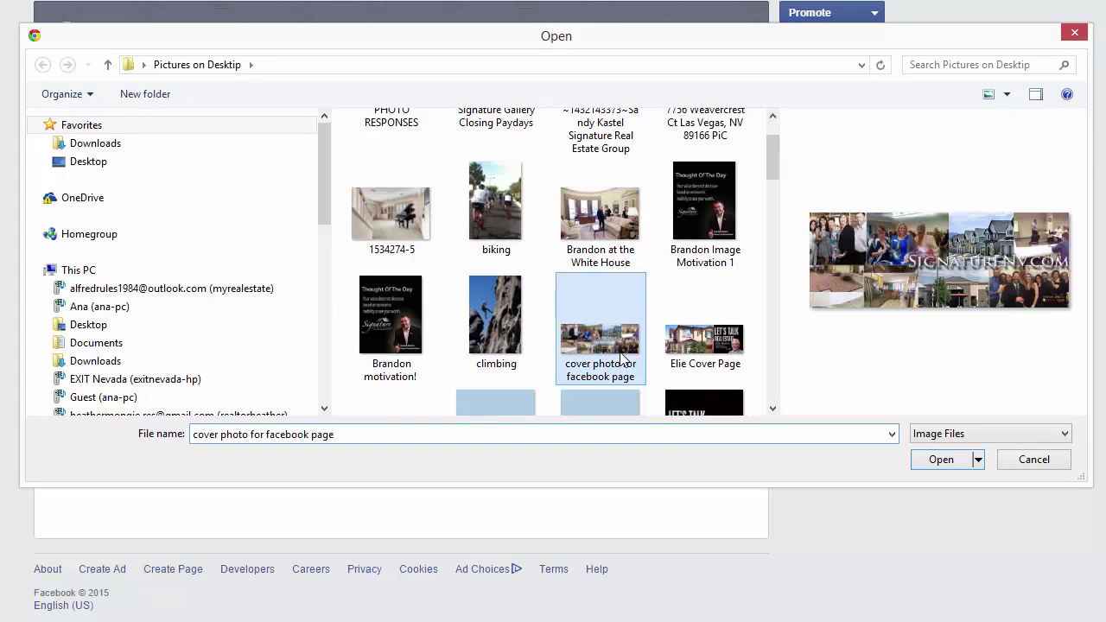
{"action": "left_click", "coordinate": [942, 460]}
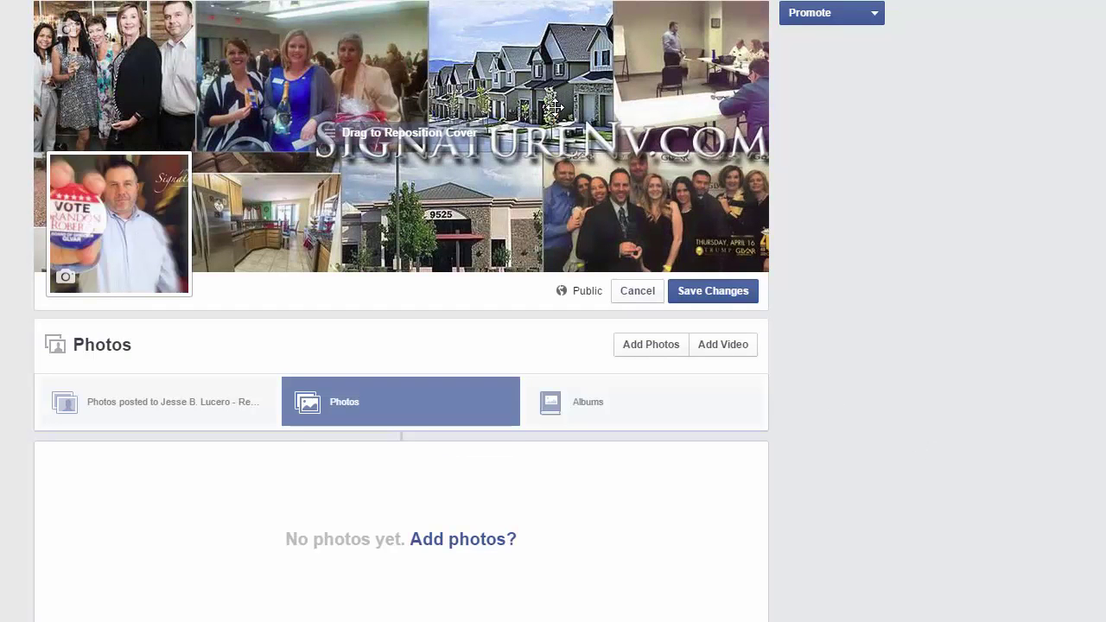
{"action": "left_click", "coordinate": [706, 294]}
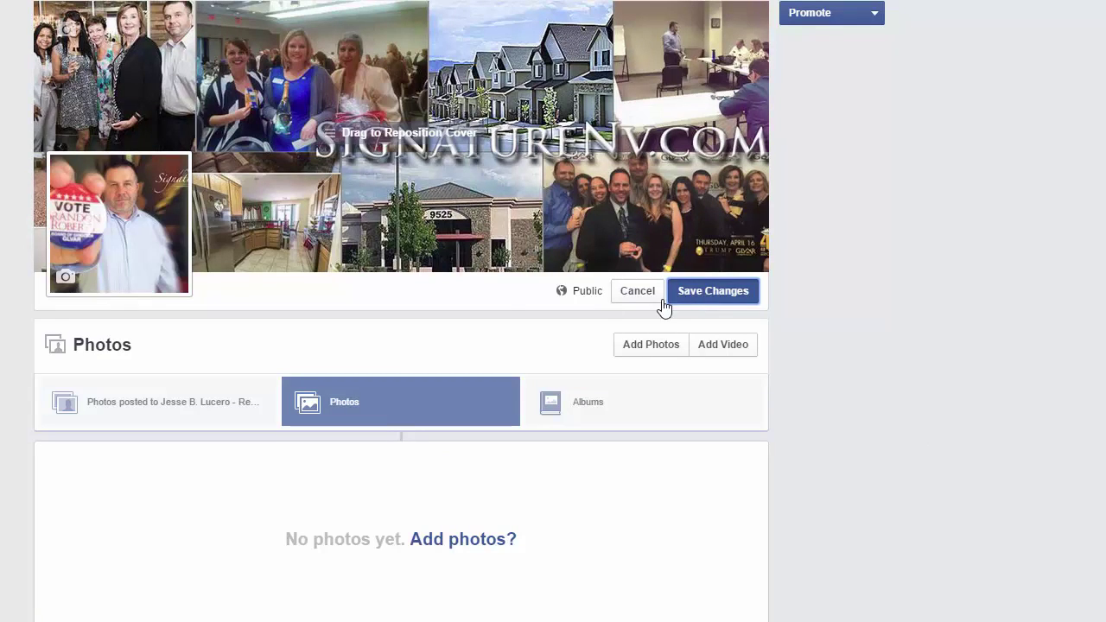
{"action": "left_click", "coordinate": [714, 291]}
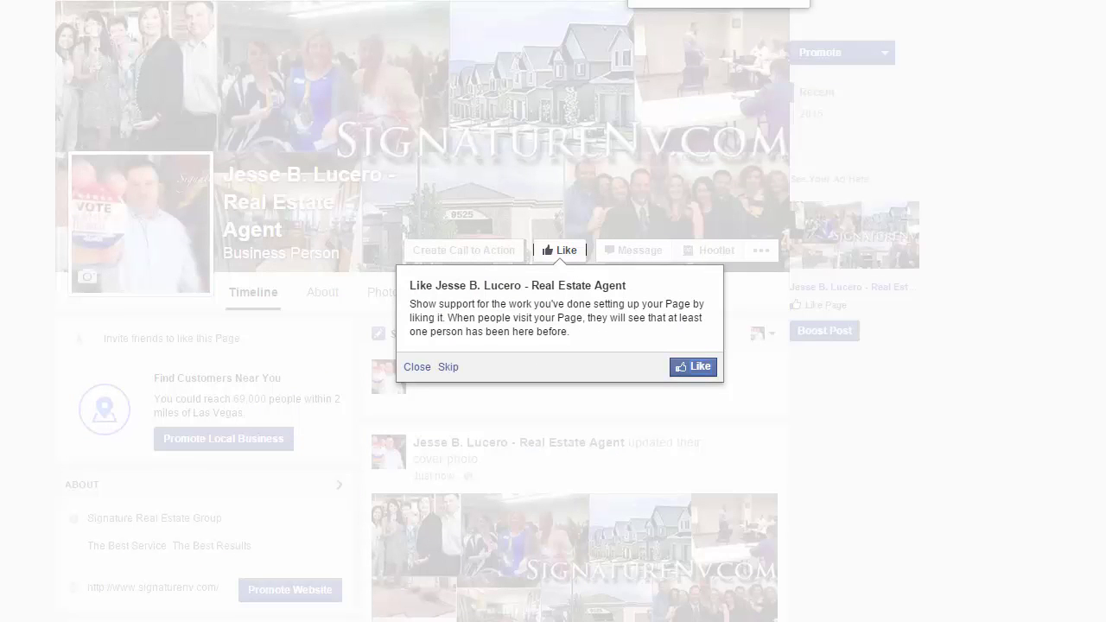
Like the agent's page, dismiss the invite tip, and view the Invite Friends list.
{"action": "left_click", "coordinate": [694, 366]}
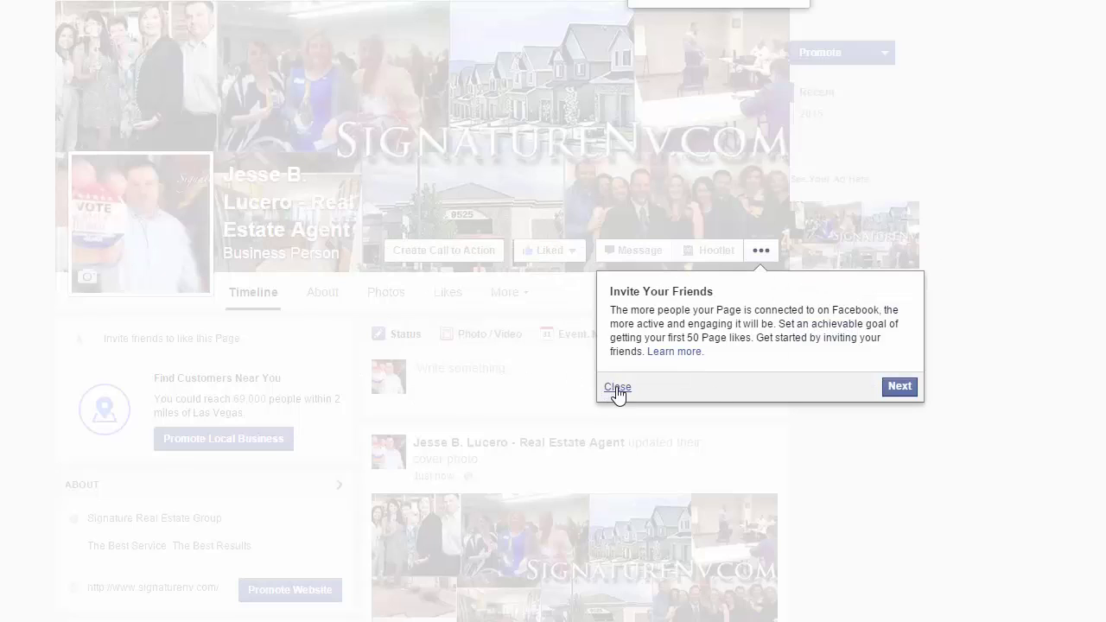
{"action": "left_click", "coordinate": [618, 387]}
{"action": "left_click", "coordinate": [755, 250]}
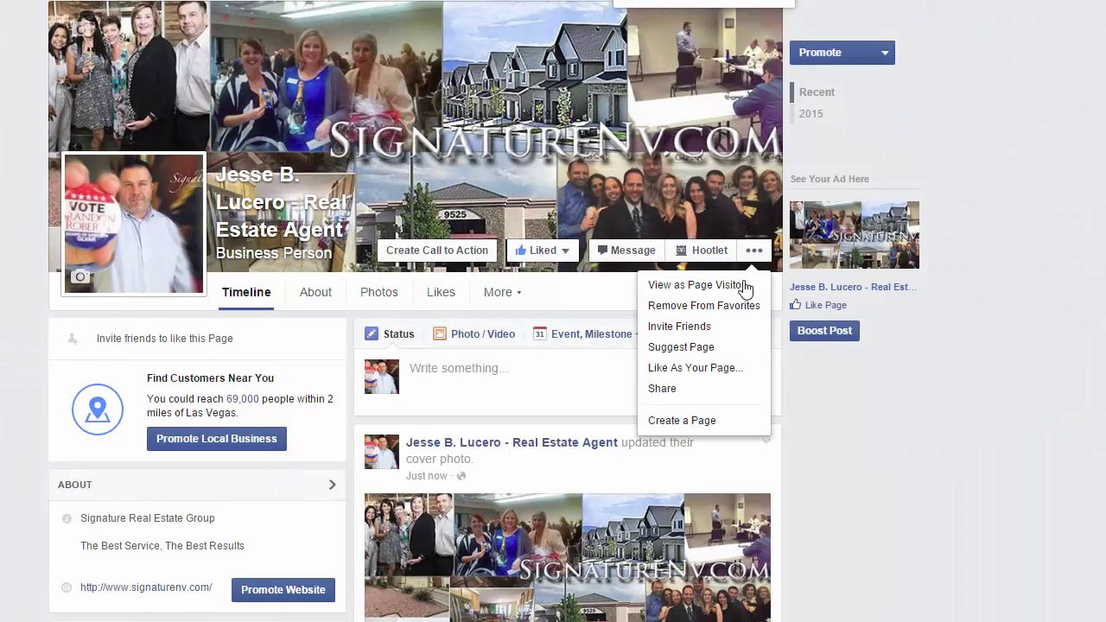
{"action": "left_click", "coordinate": [739, 328]}
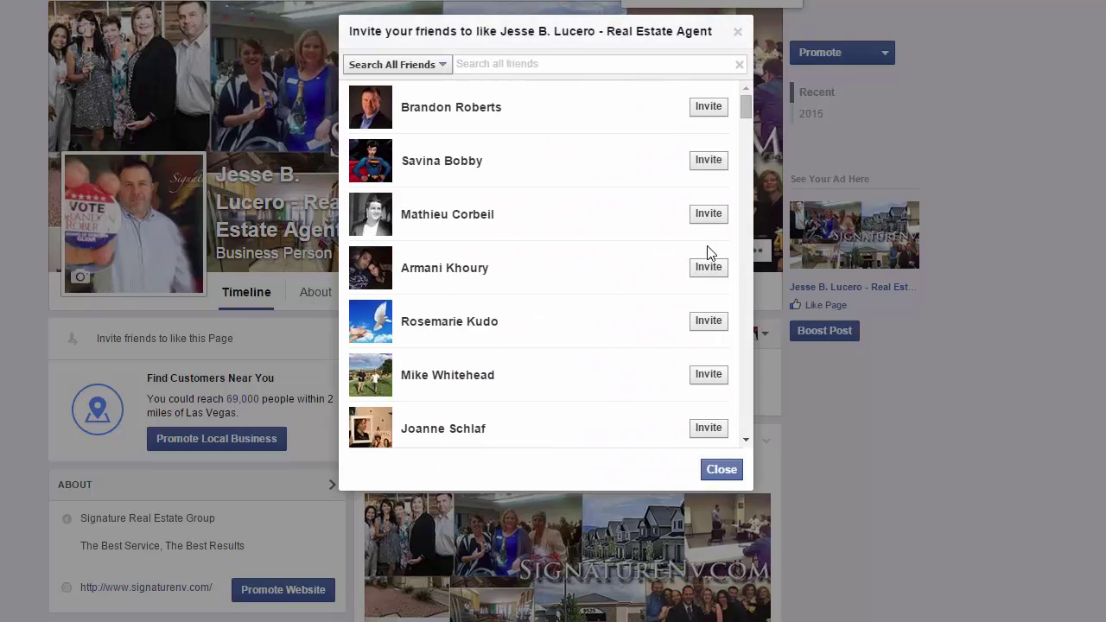
{"action": "left_click", "coordinate": [719, 475]}
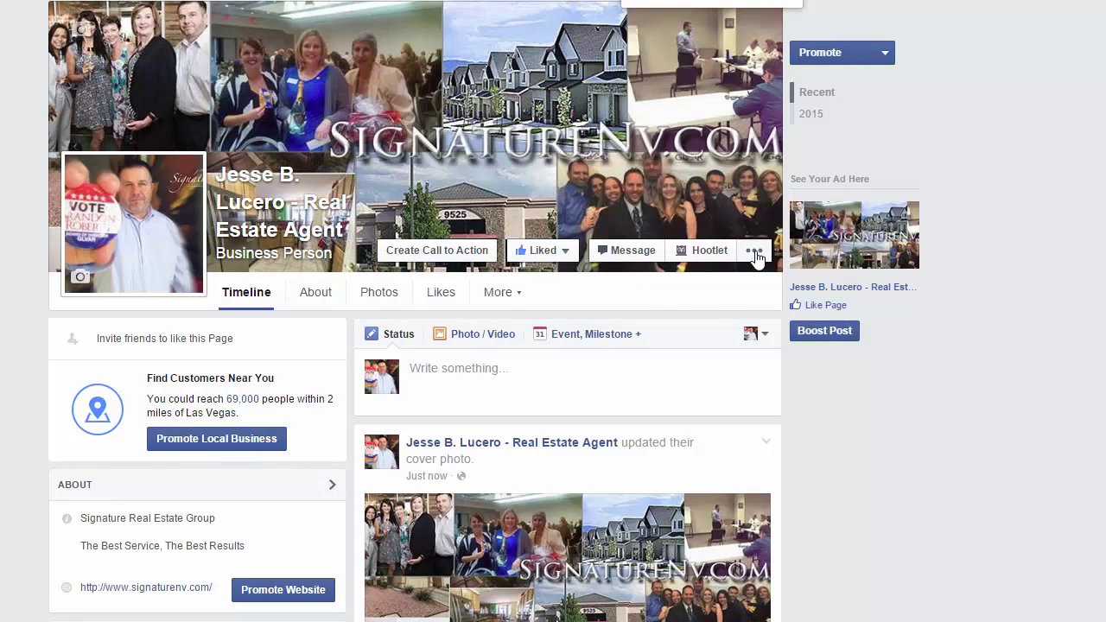
Reopen Invite Friends from the page's options menu, browse the friends, and close it.
{"action": "left_click", "coordinate": [755, 253]}
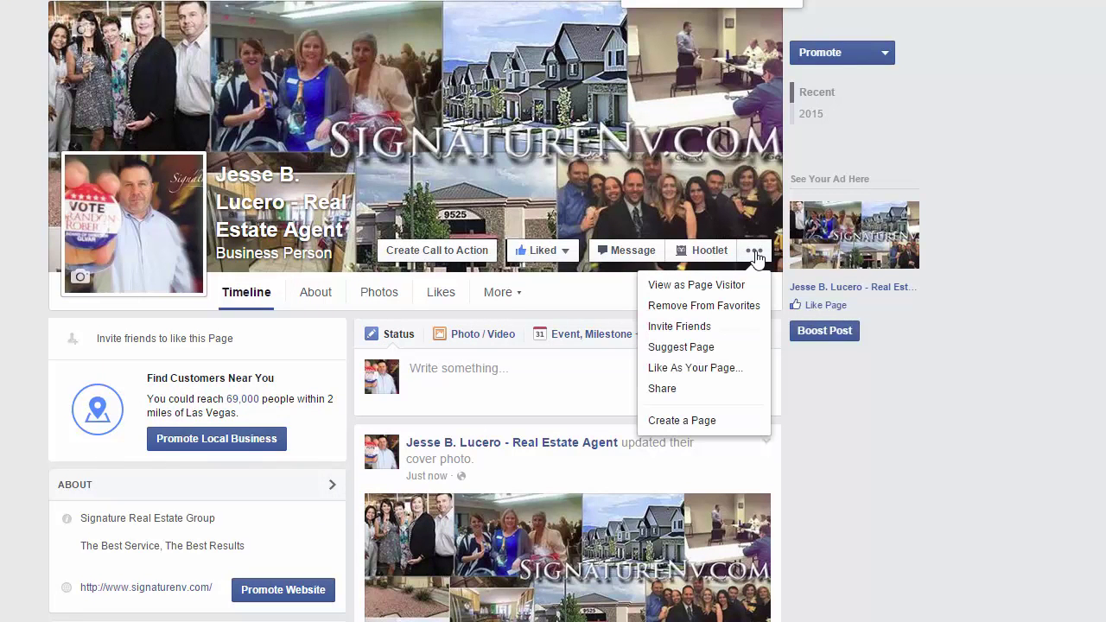
{"action": "left_click", "coordinate": [721, 327]}
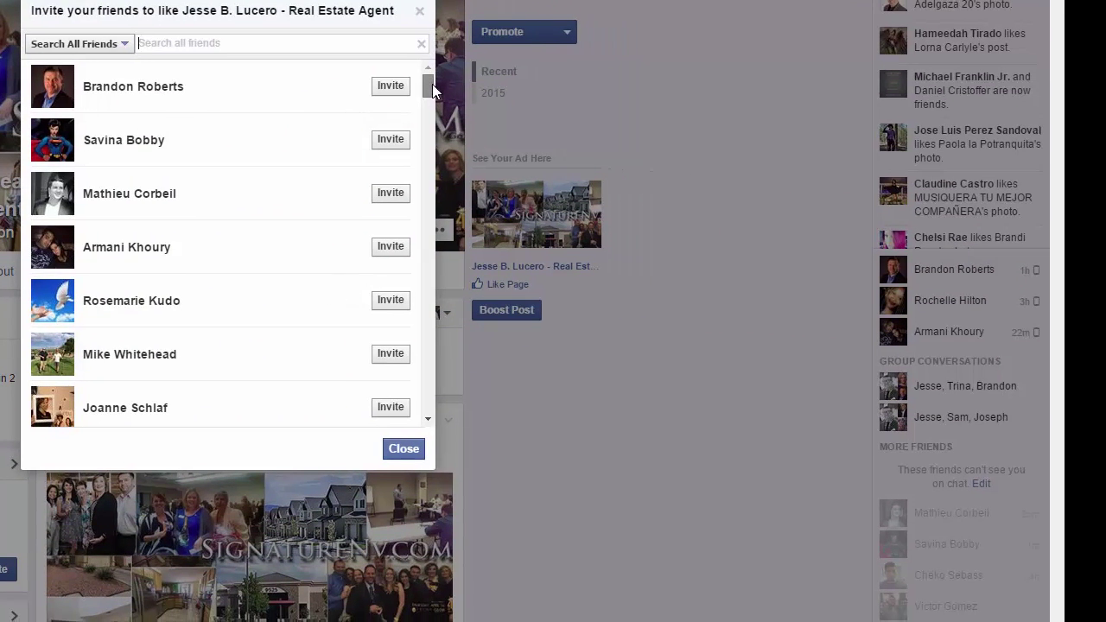
{"action": "left_click_drag", "start_coordinate": [432, 84], "coordinate": [428, 363]}
{"action": "left_click", "coordinate": [404, 450]}
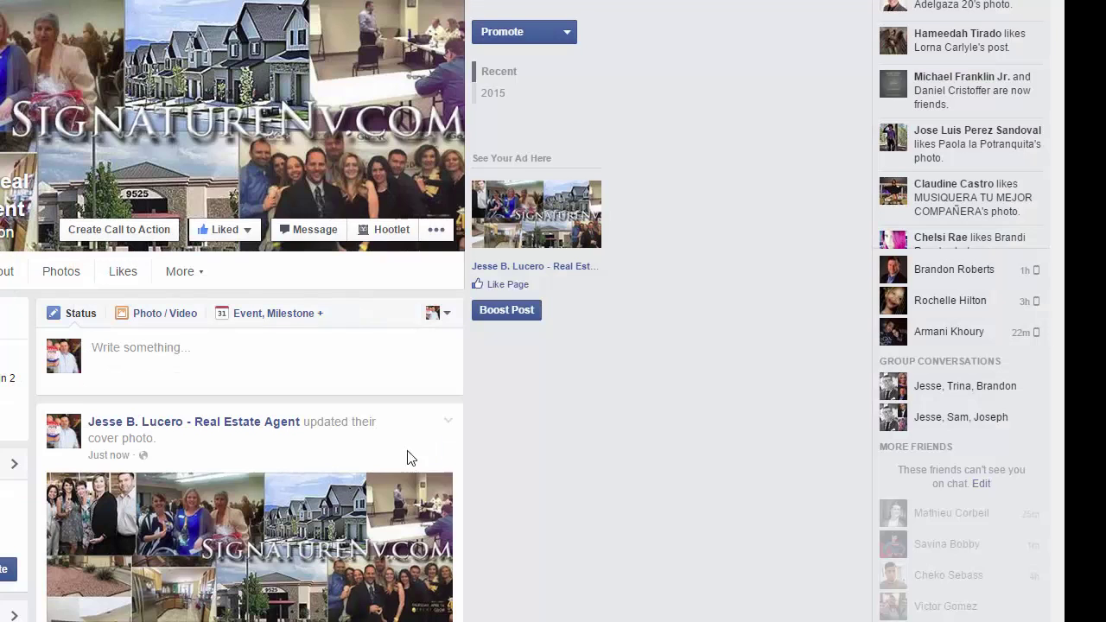